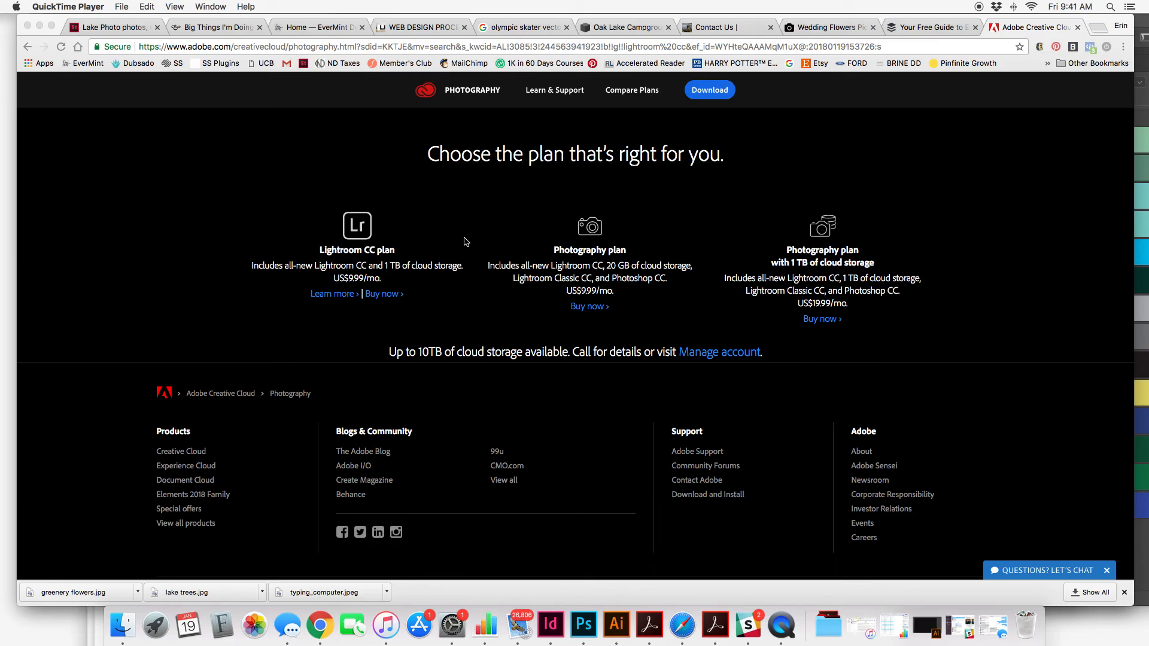
Step: Look over the Lightroom CC and Photography plans and their prices on the Adobe Creative Cloud photography page
scroll(466, 242, up, 15)
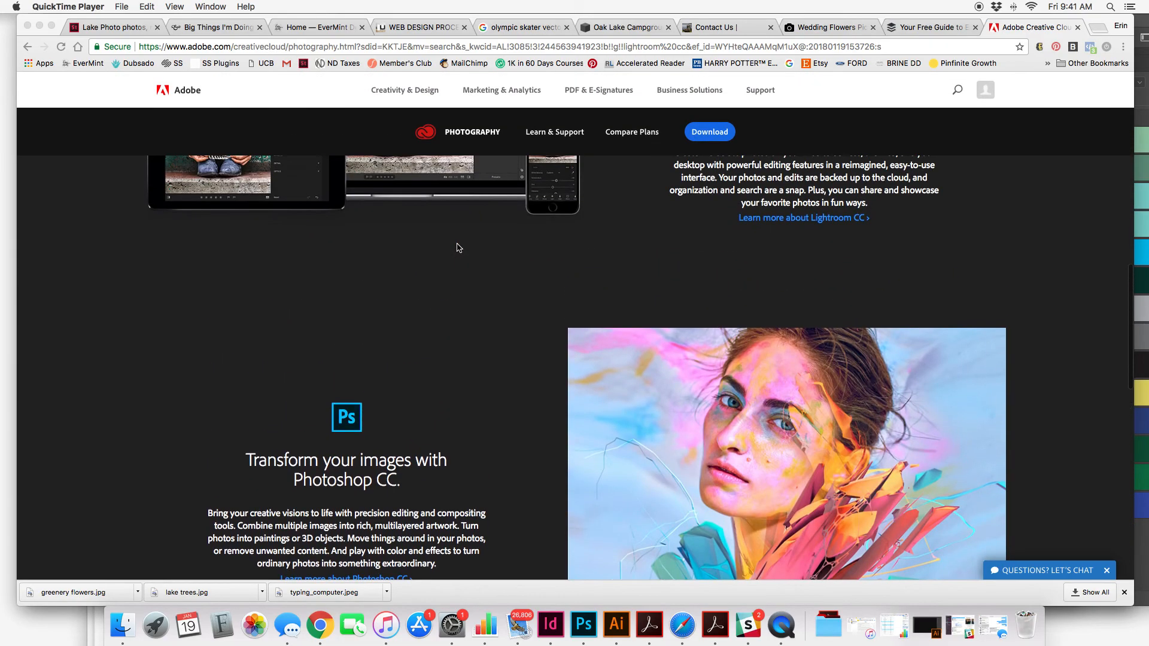
scroll(459, 247, down, 15)
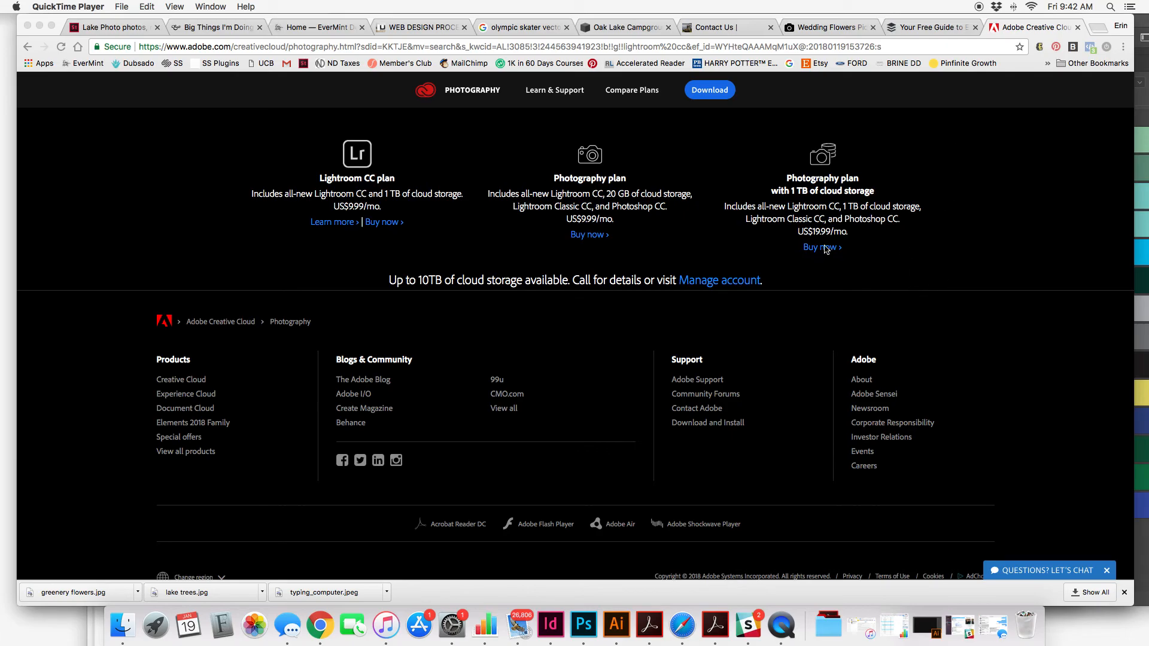
scroll(639, 265, up, 8)
scroll(639, 265, down, 9)
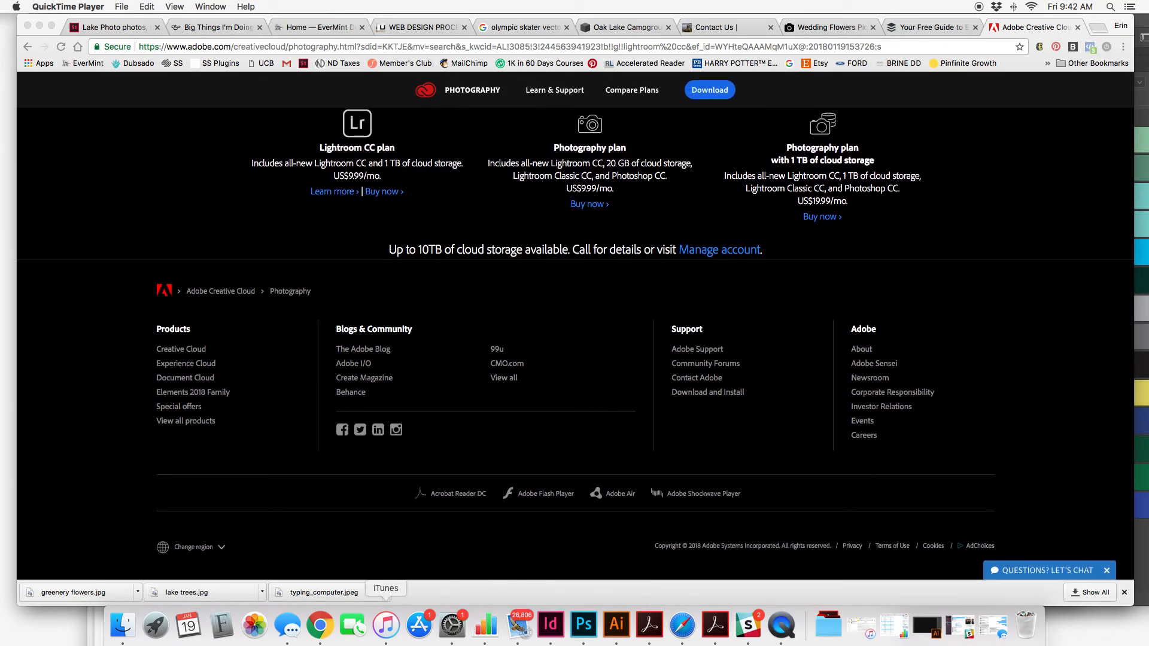
Step: Switch to Photoshop and close the open untitled document
click(584, 624)
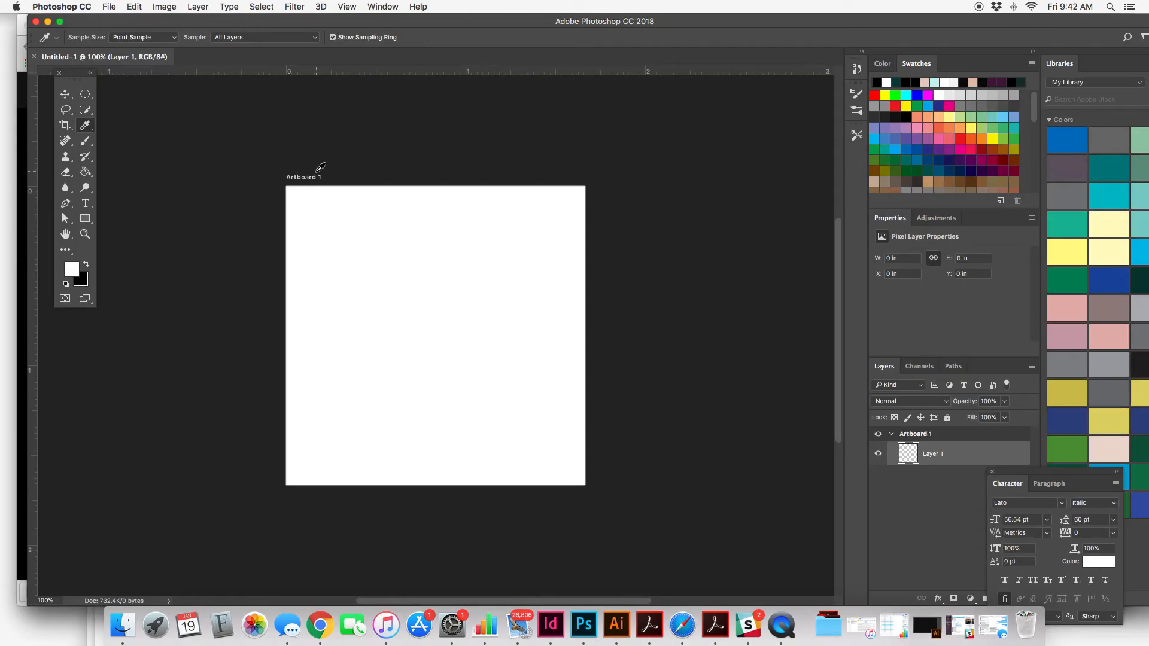
click(34, 56)
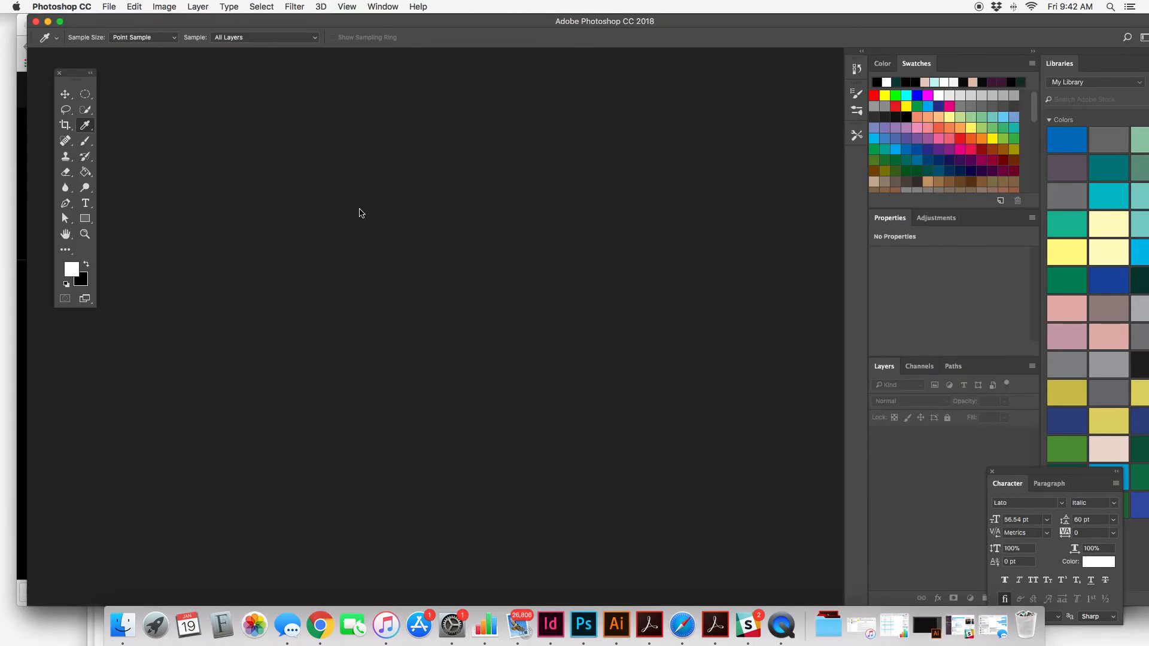
click(109, 6)
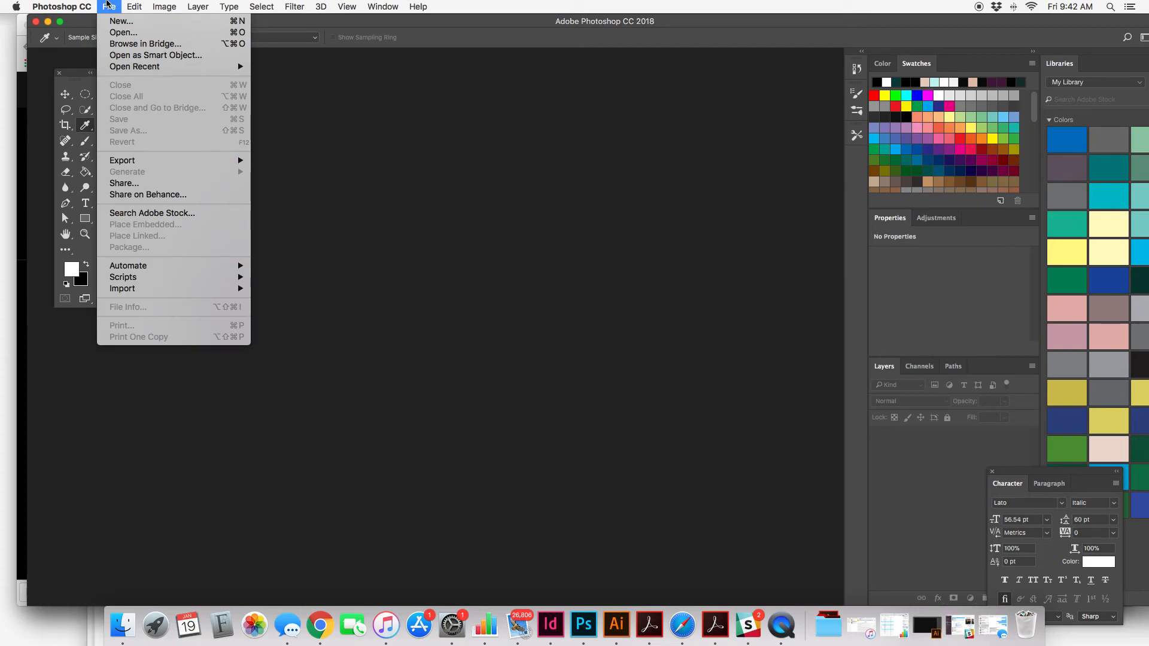
click(108, 6)
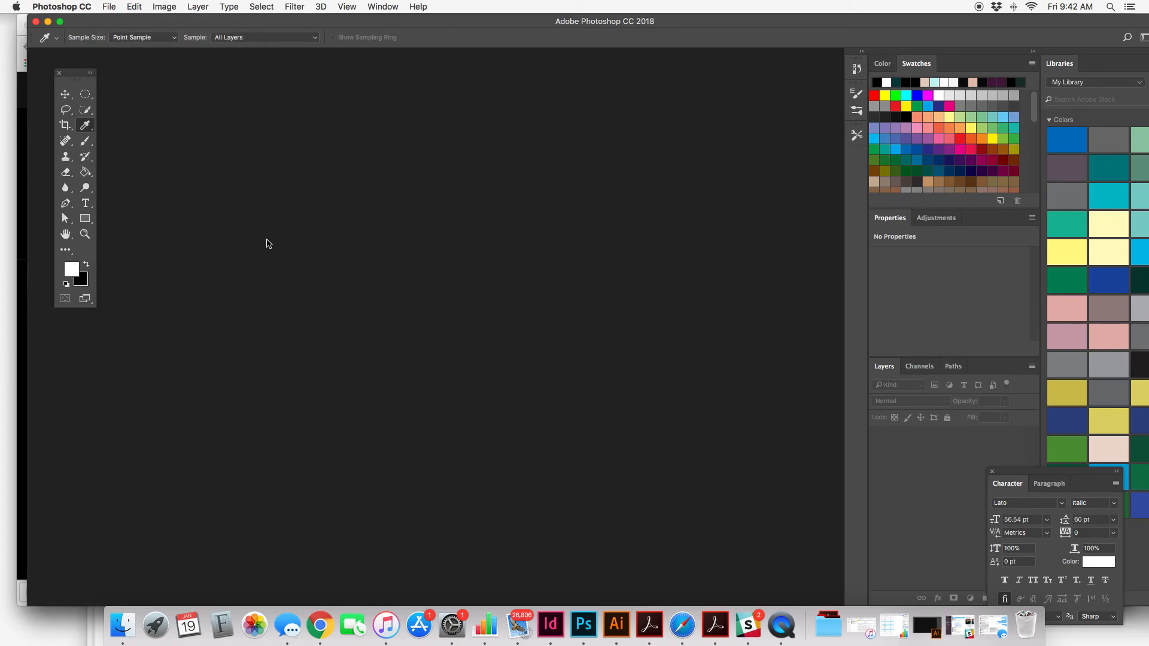
Step: Choose the Essentials (Default) workspace and dock the floating Character panel alongside the other docked panels
drag(1079, 472, 919, 424)
click(383, 6)
mouse_move(388, 39)
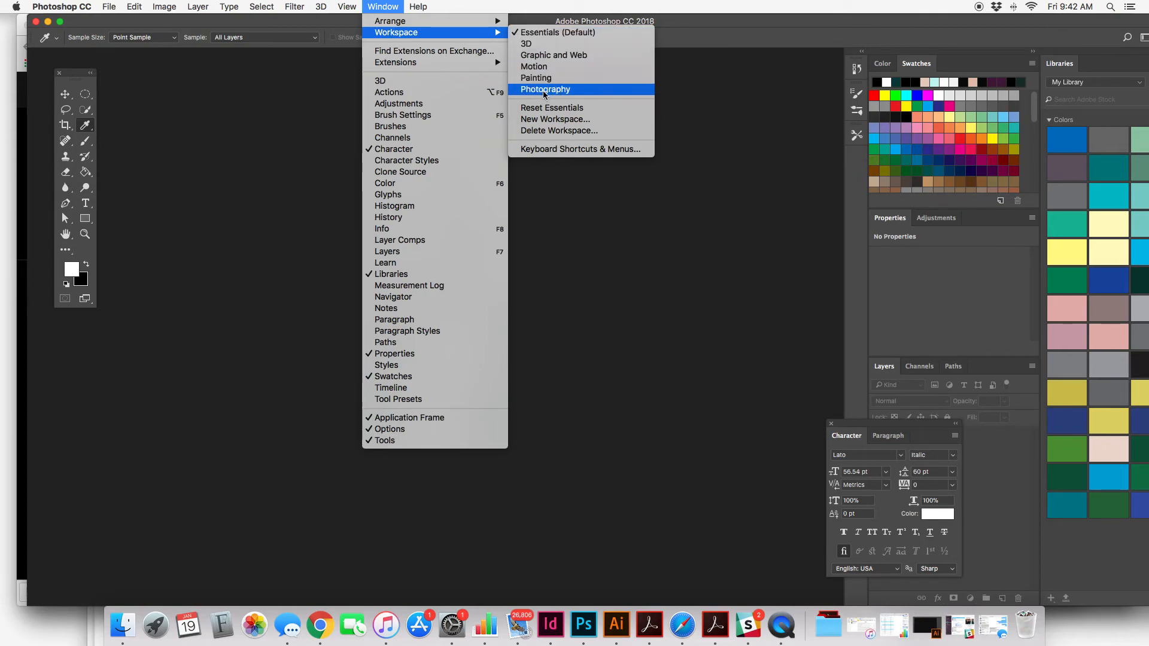
click(557, 34)
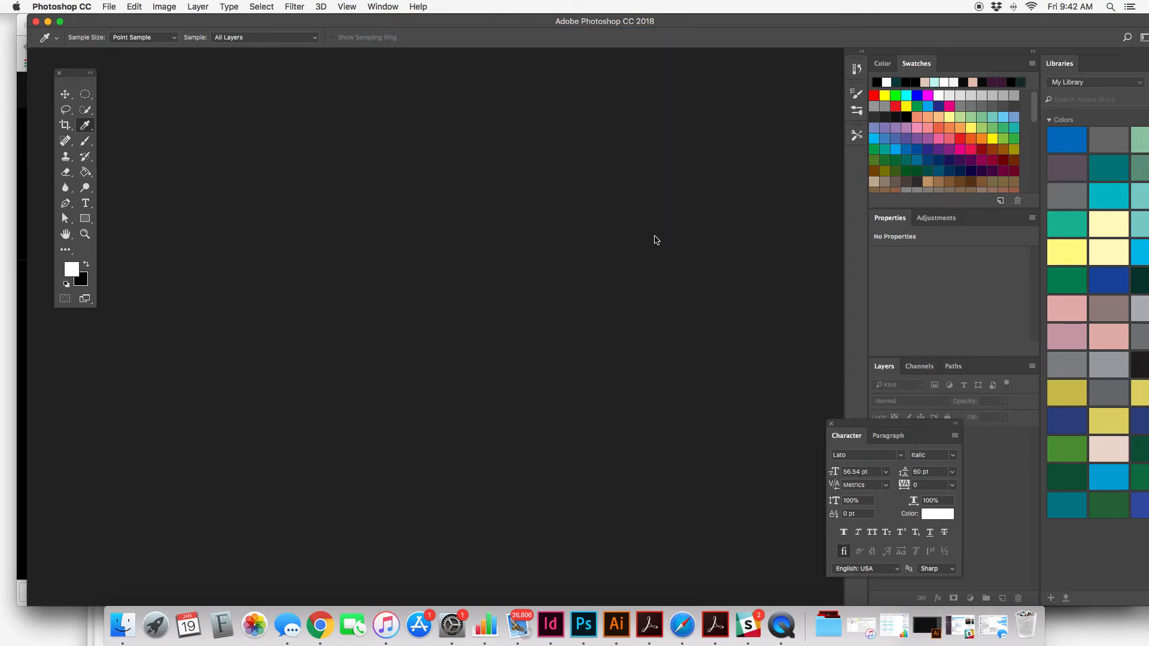
drag(918, 426, 841, 219)
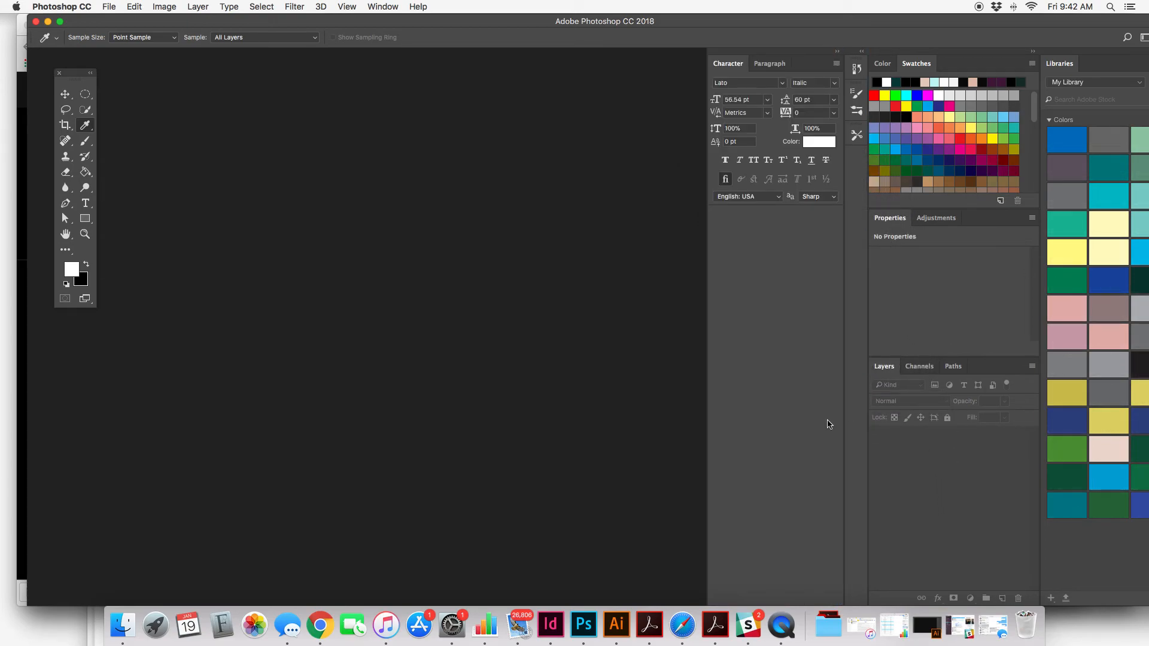
Step: Look through the Channels, Paths, Paragraph, Tool Presets and Brushes panels
click(921, 368)
click(956, 367)
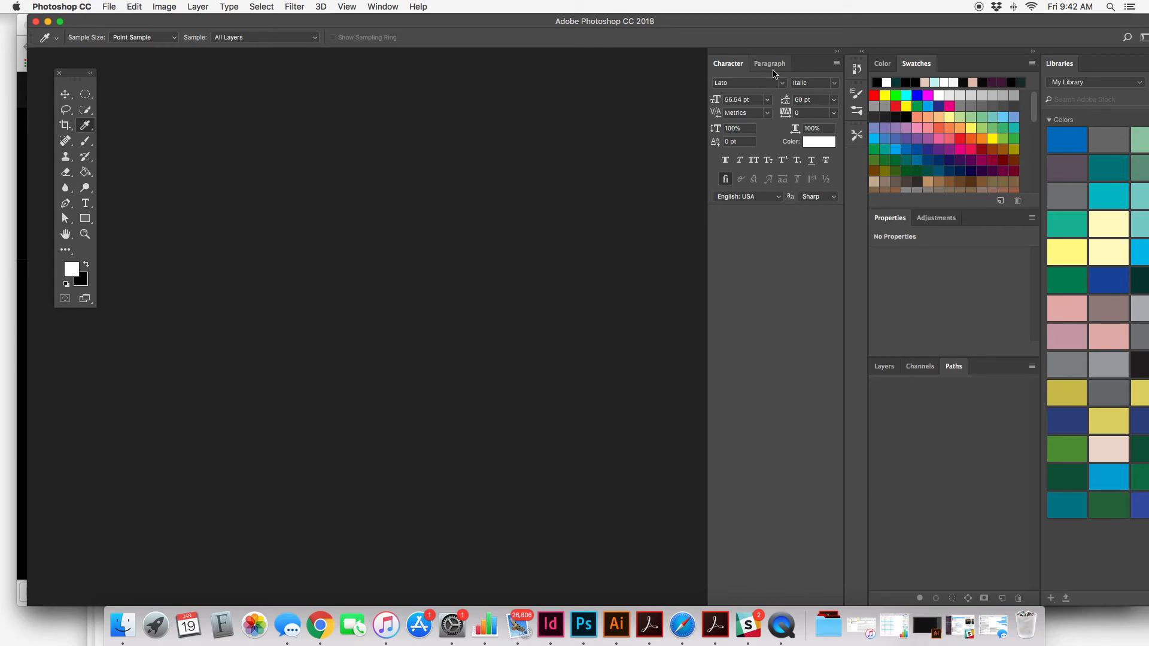
click(771, 63)
click(729, 63)
click(857, 136)
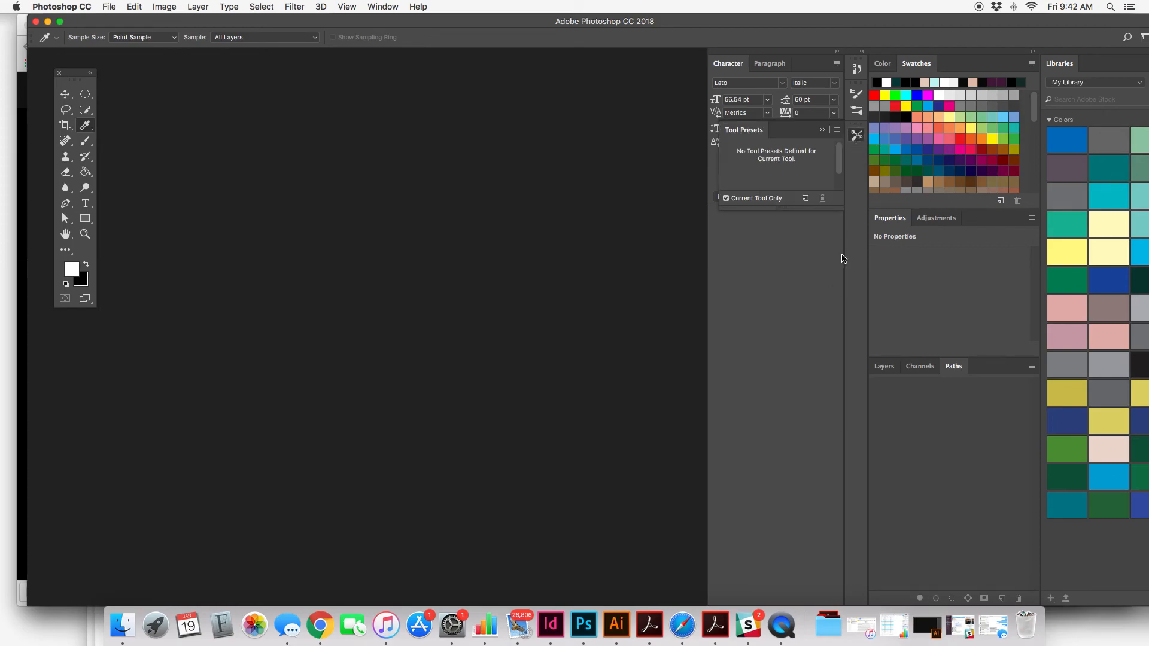
click(823, 130)
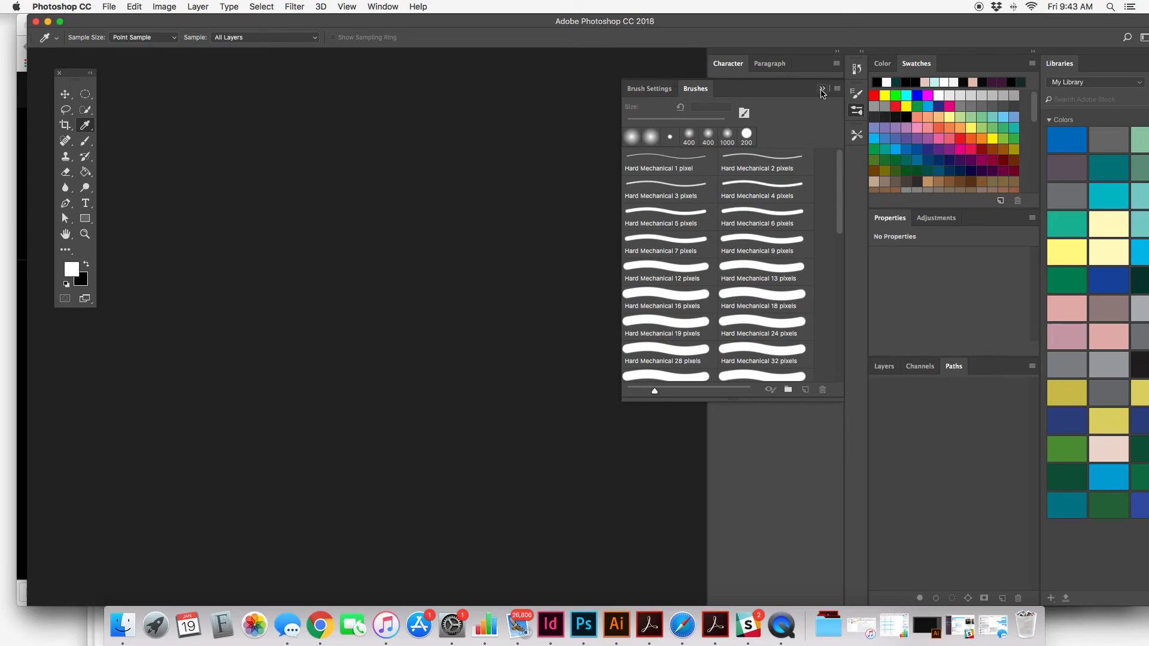
click(822, 91)
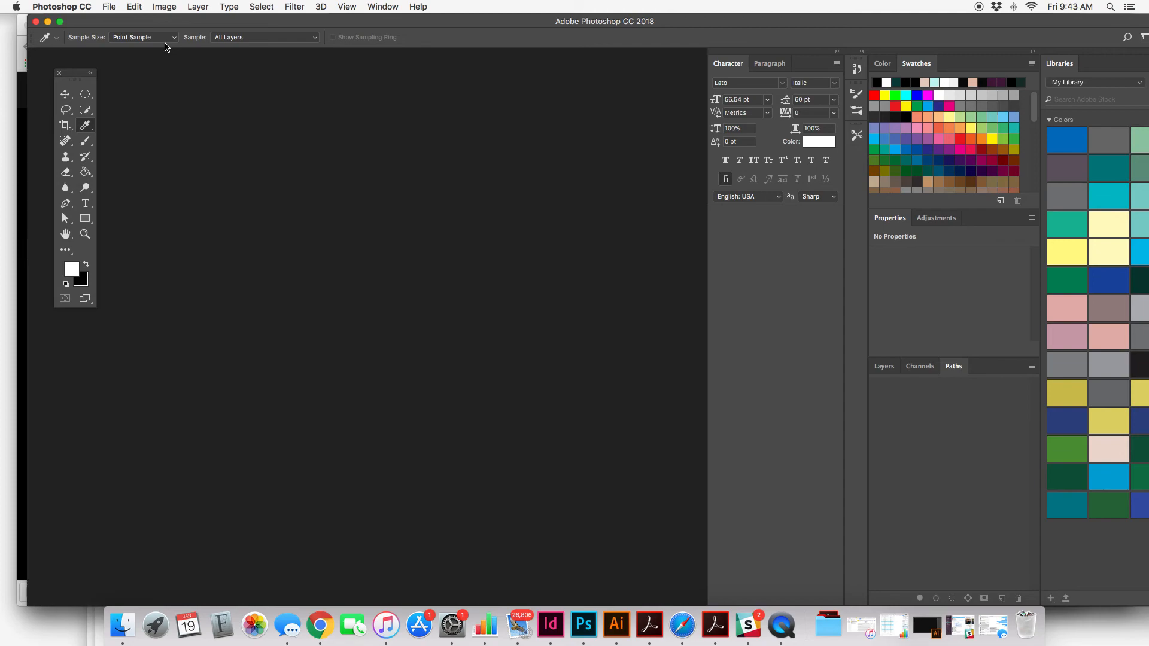
Step: Start a new Web document with artboards turned off and a size of 500 by 500 pixels
drag(100, 21, 88, 21)
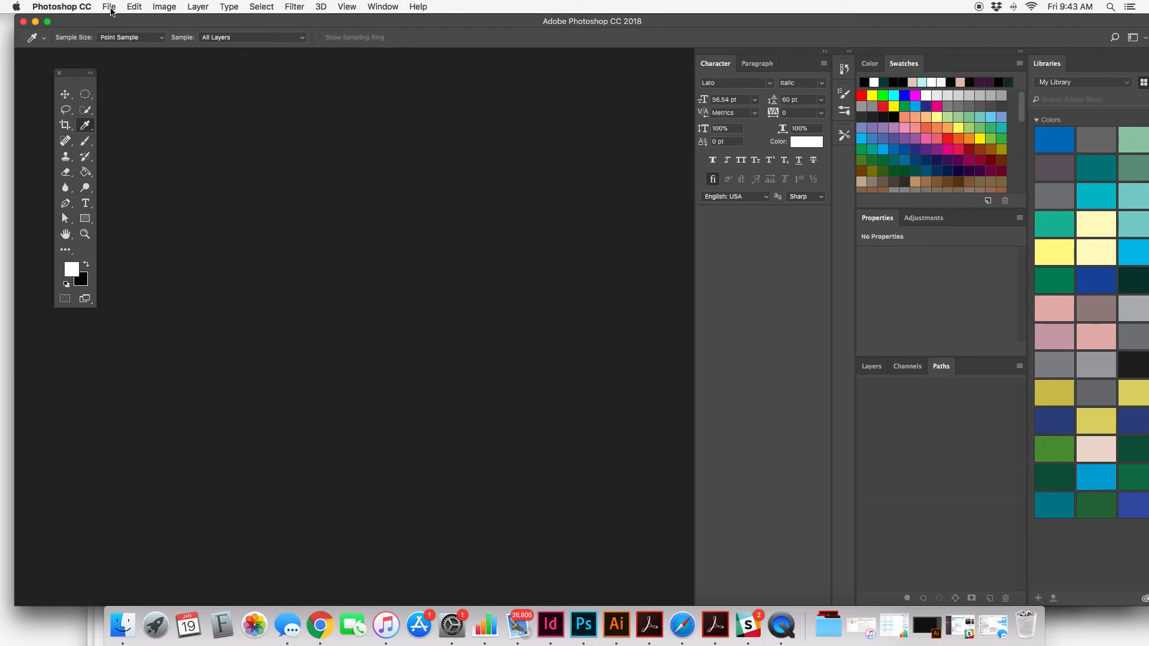
click(110, 7)
click(479, 169)
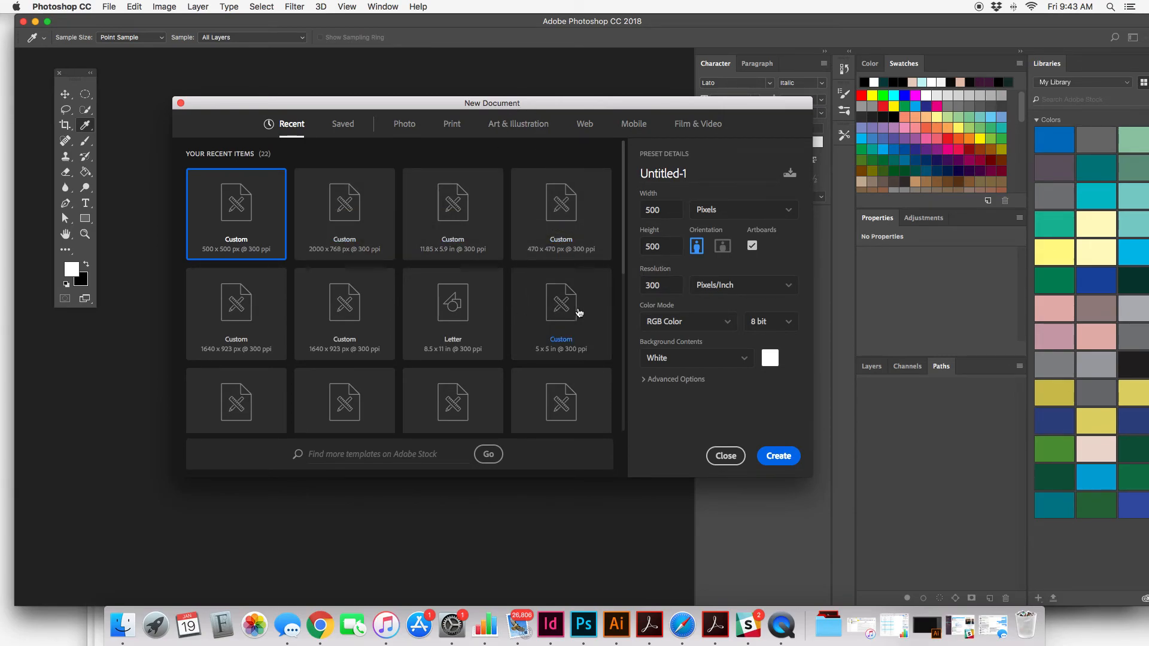
click(585, 124)
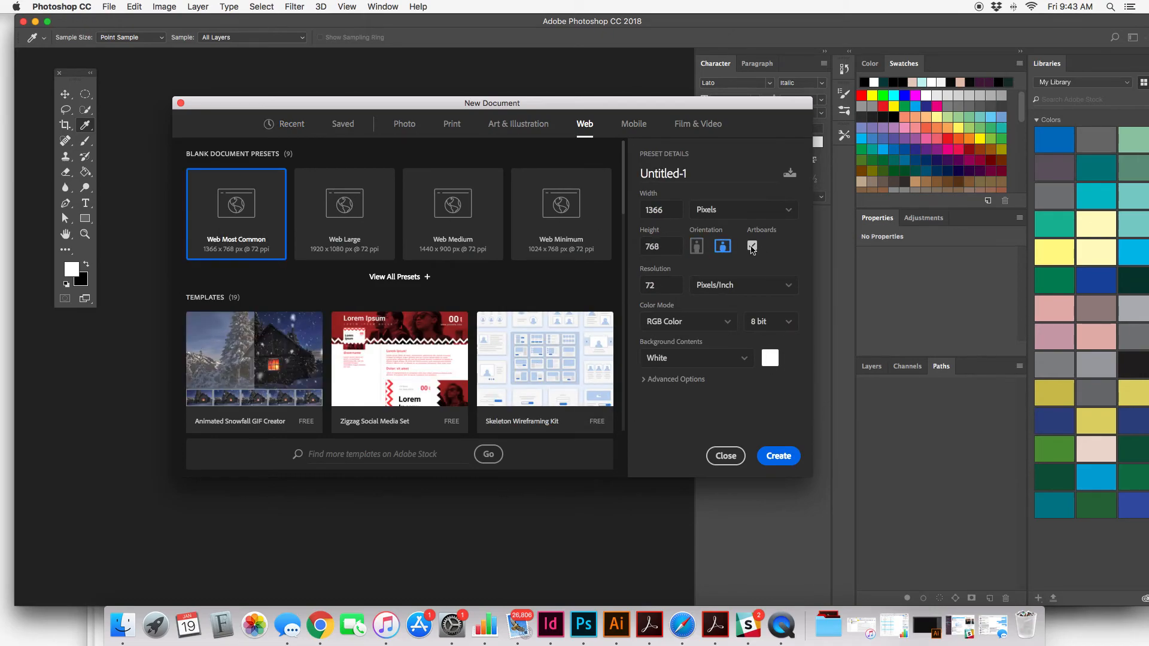
click(752, 247)
double_click(671, 212)
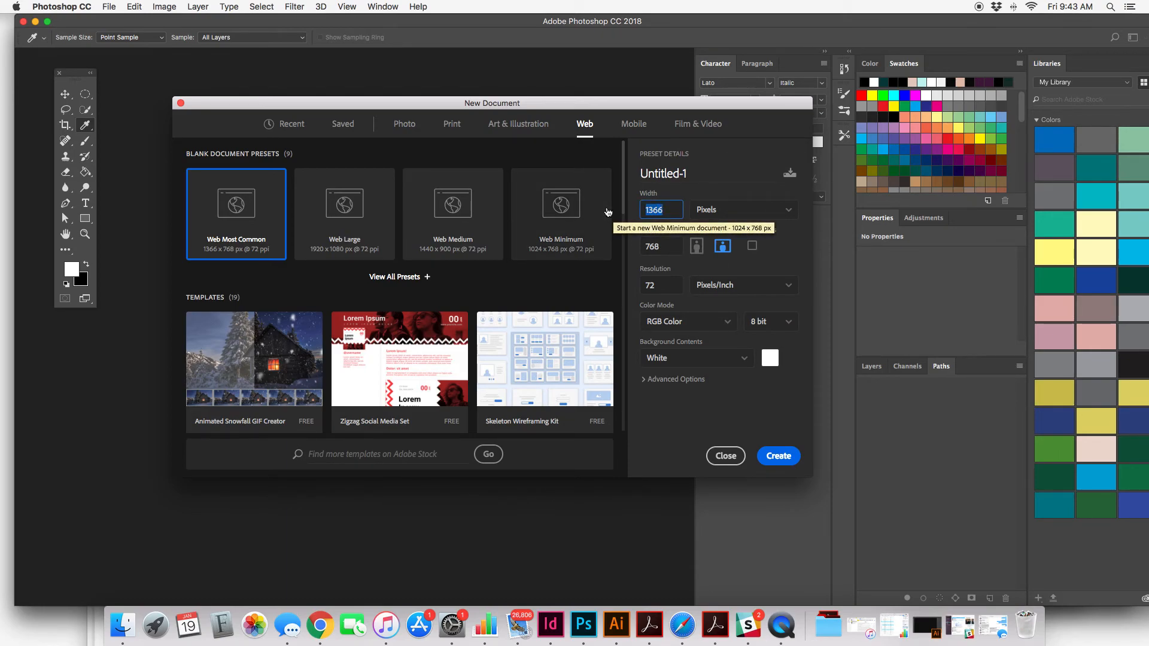
text(500)
key(Tab)
text(5)
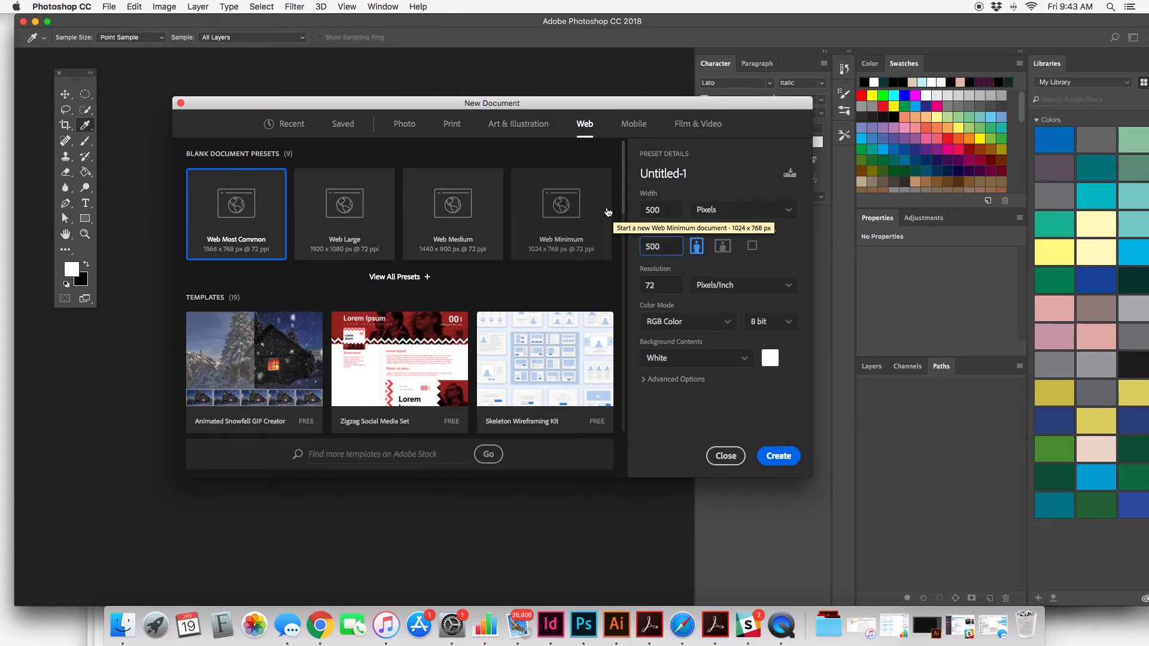
Step: Set the resolution to 300 pixels/inch, keep RGB Color and a white background, and create the document
key(Tab)
text(3)
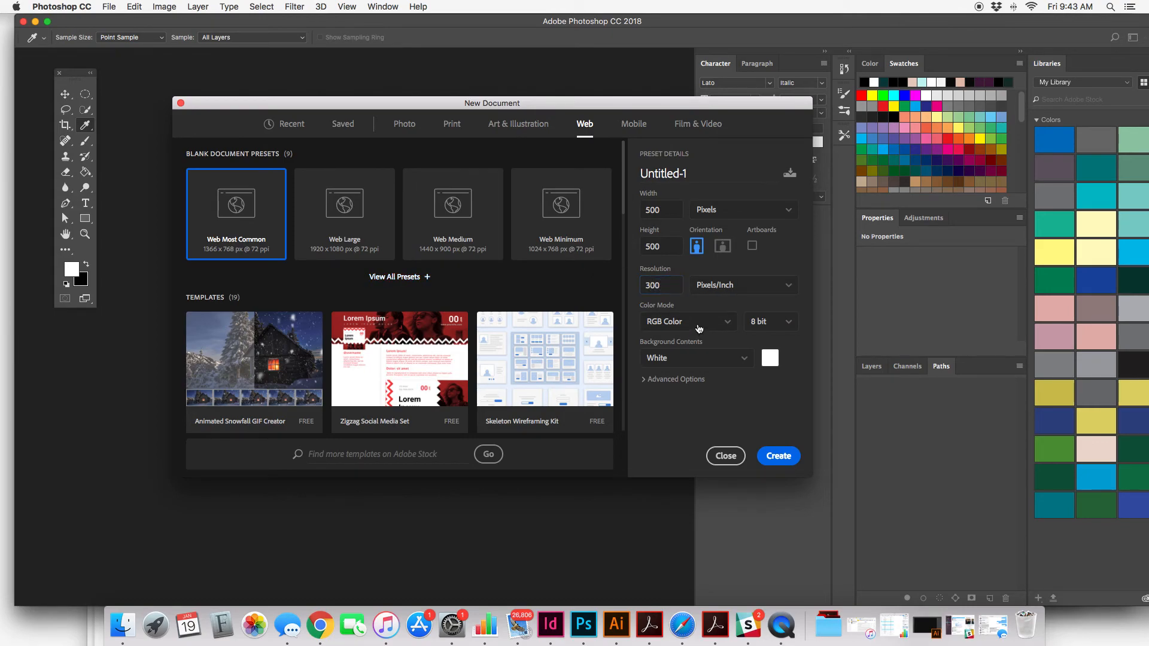
click(699, 328)
click(679, 384)
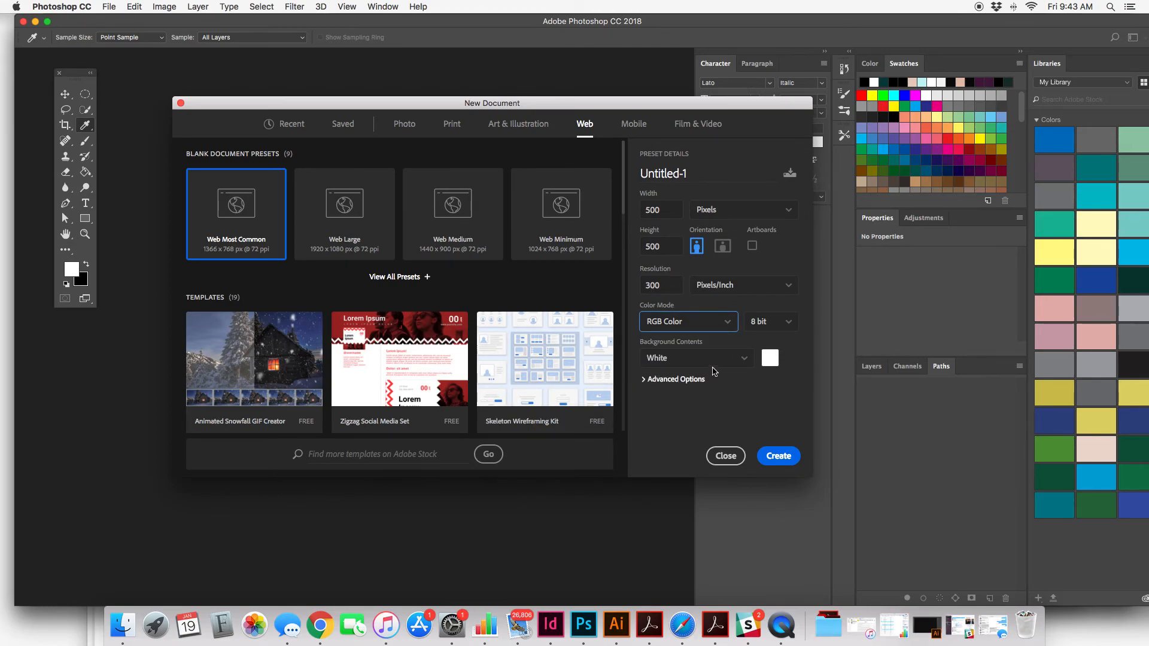
click(712, 362)
click(699, 379)
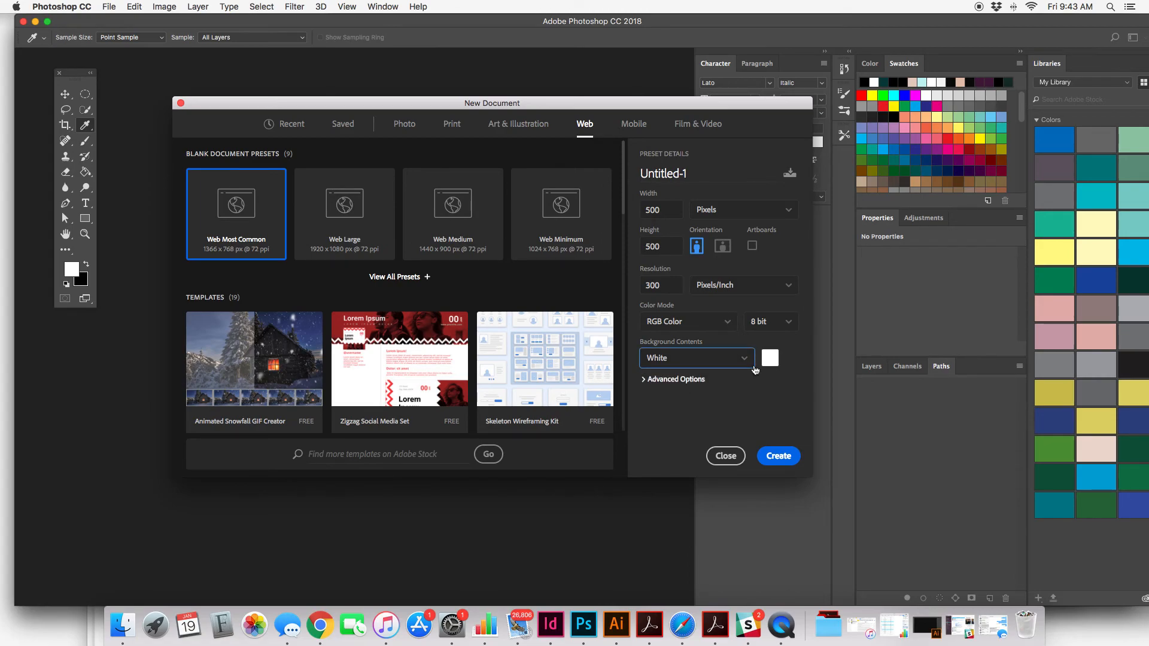
click(776, 456)
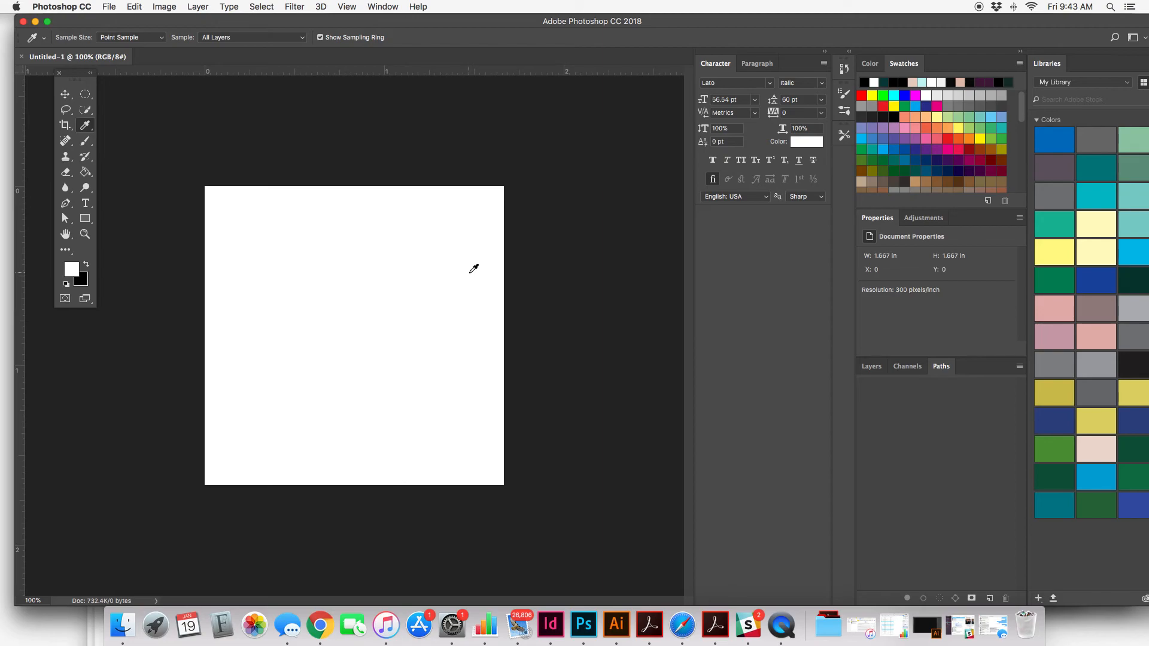
Step: Activate the Move tool and show the Layers panel
click(66, 95)
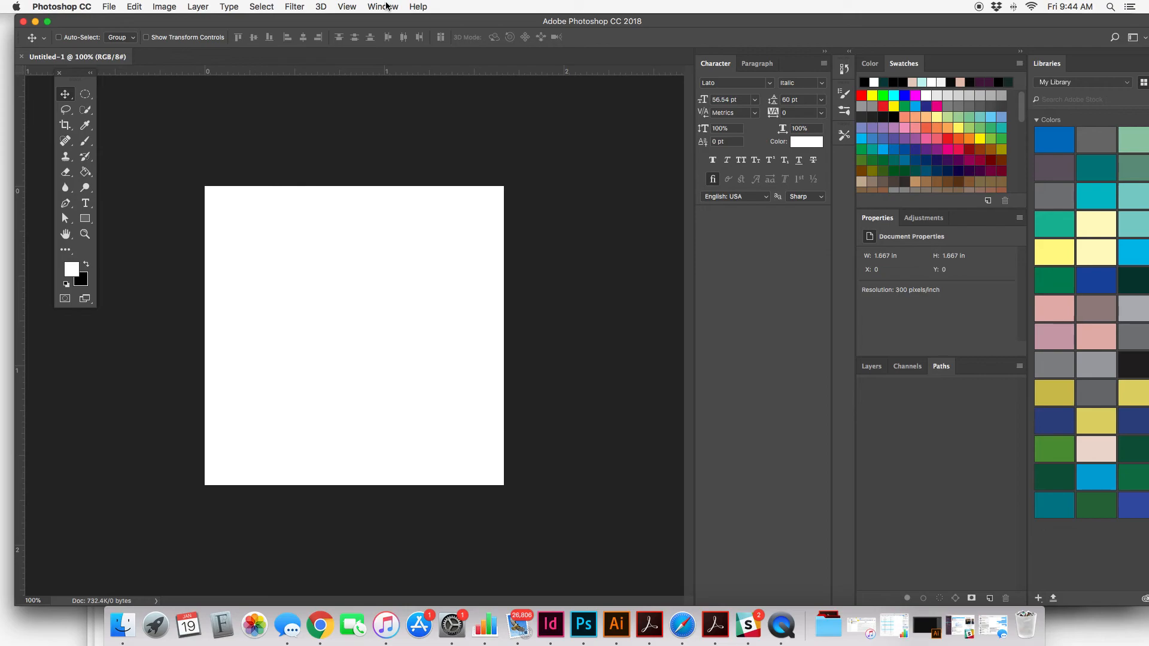
click(385, 7)
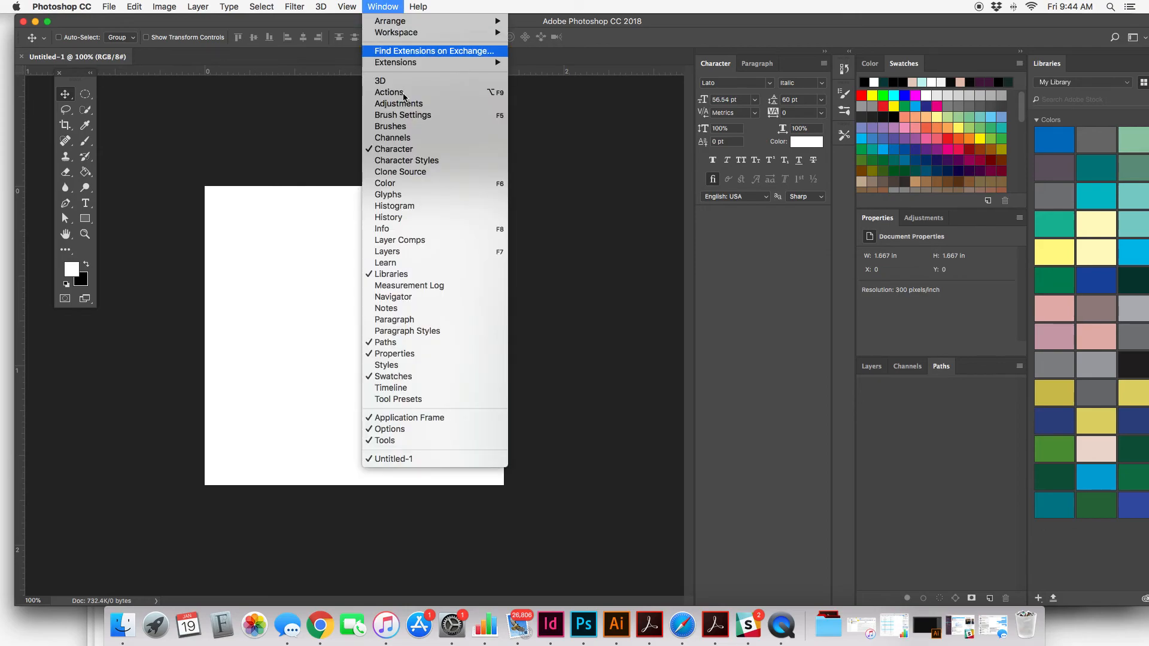
click(455, 252)
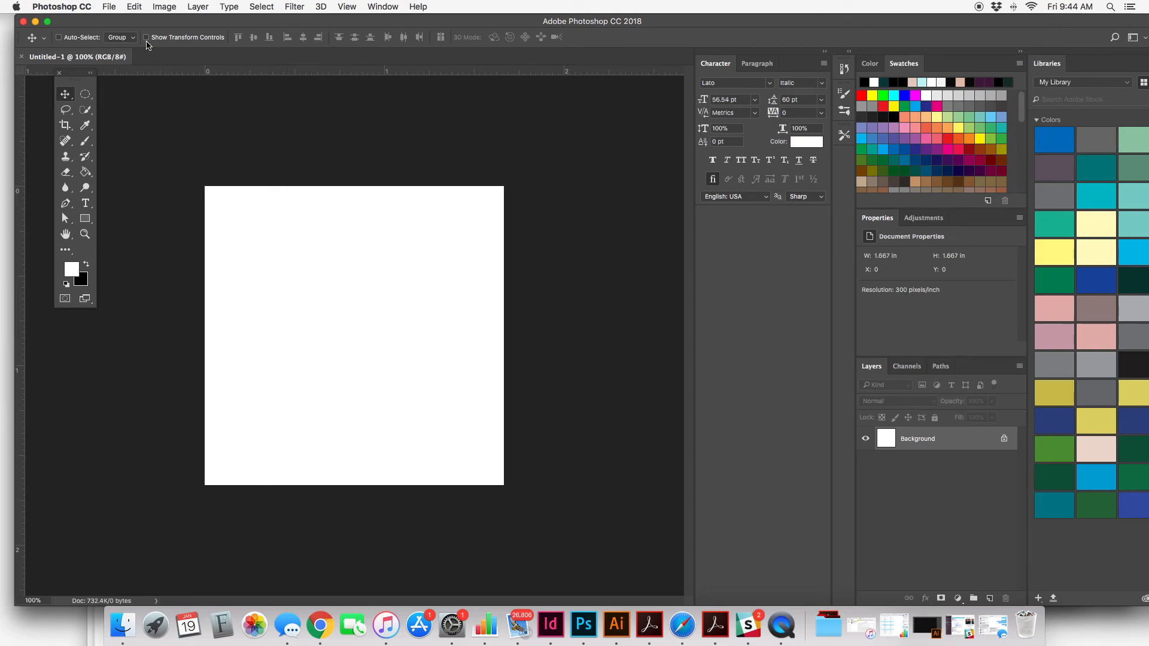
Step: Place greenery flowers.jpg as an embedded image from the Social Media Graphics folder of The Wedding Idea Shop
click(110, 7)
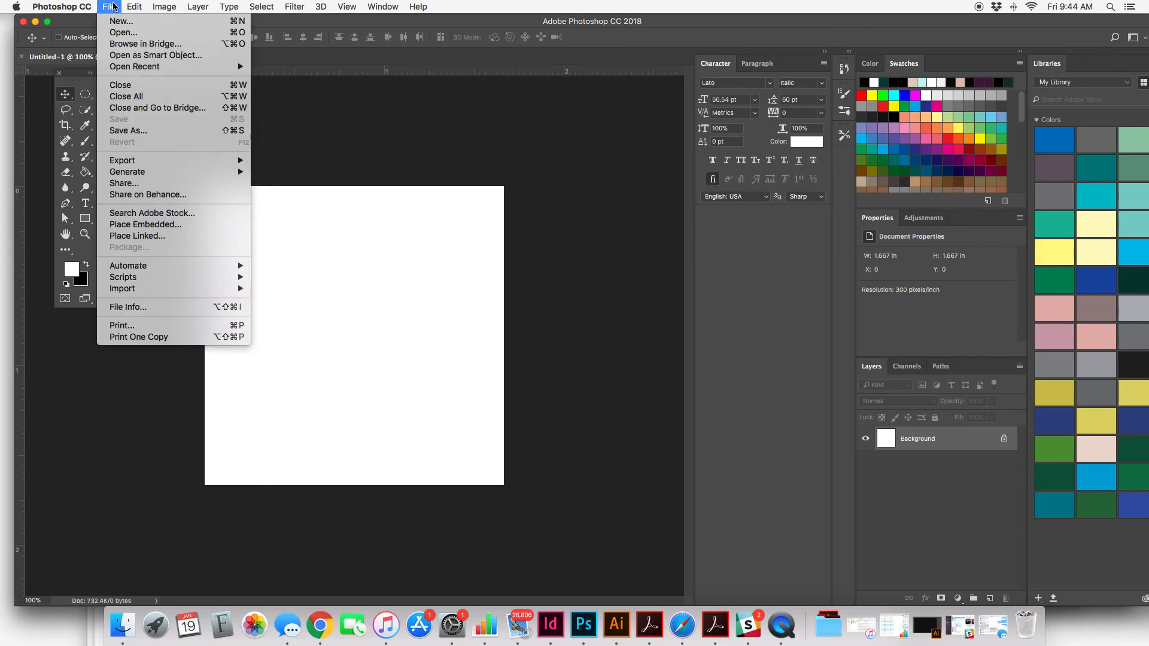
click(165, 226)
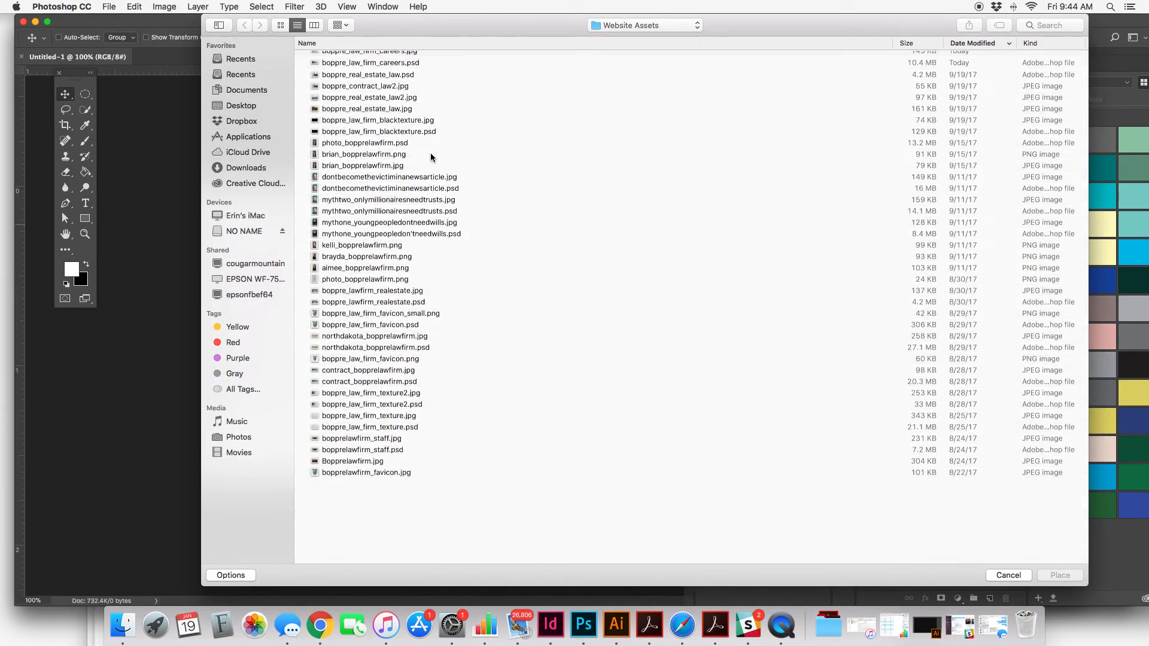
click(645, 25)
click(643, 44)
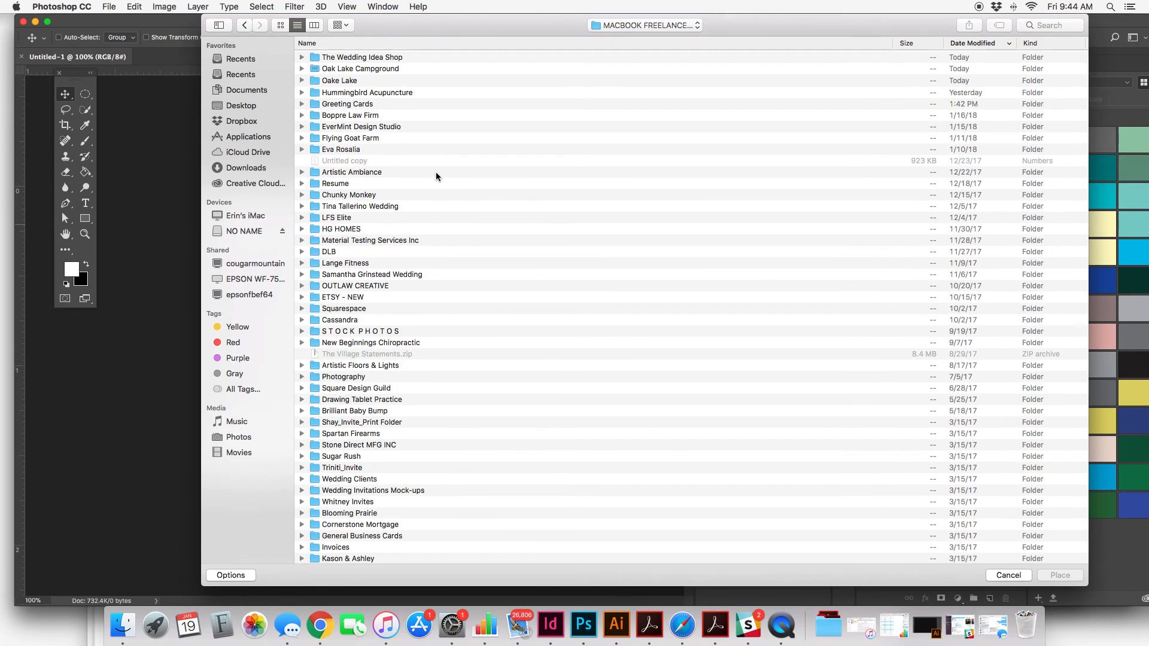
click(394, 58)
double_click(395, 58)
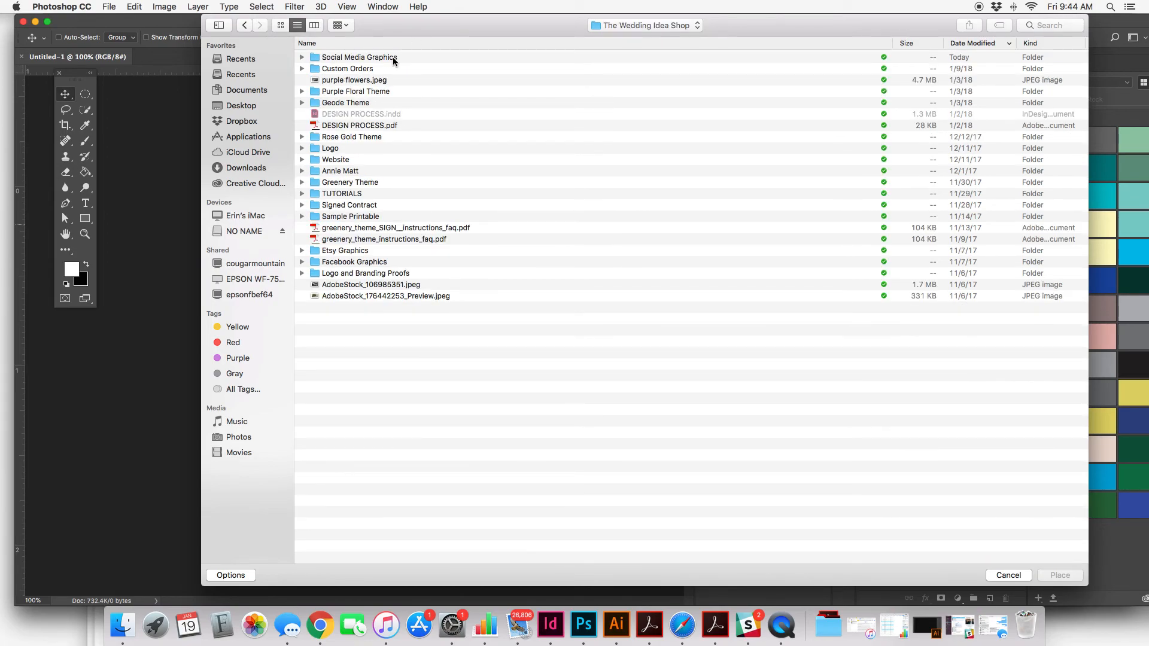
double_click(393, 58)
click(346, 59)
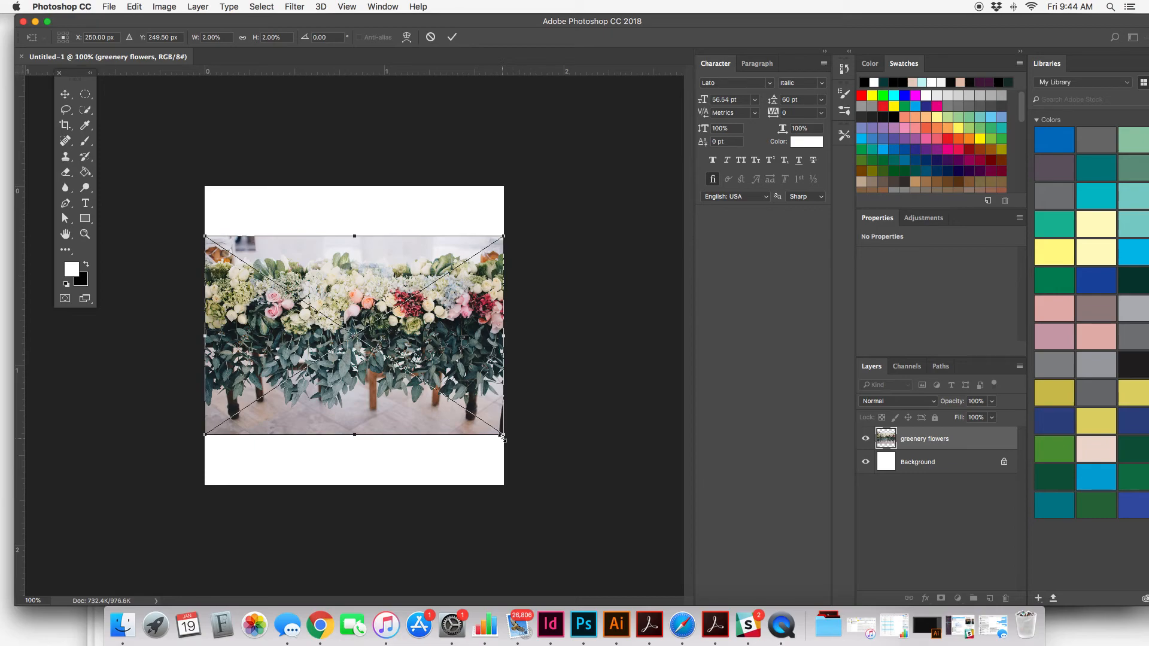
Step: Enlarge the placed flower photo proportionally to about 2.32% around its centre and commit the placement
drag(503, 434, 526, 452)
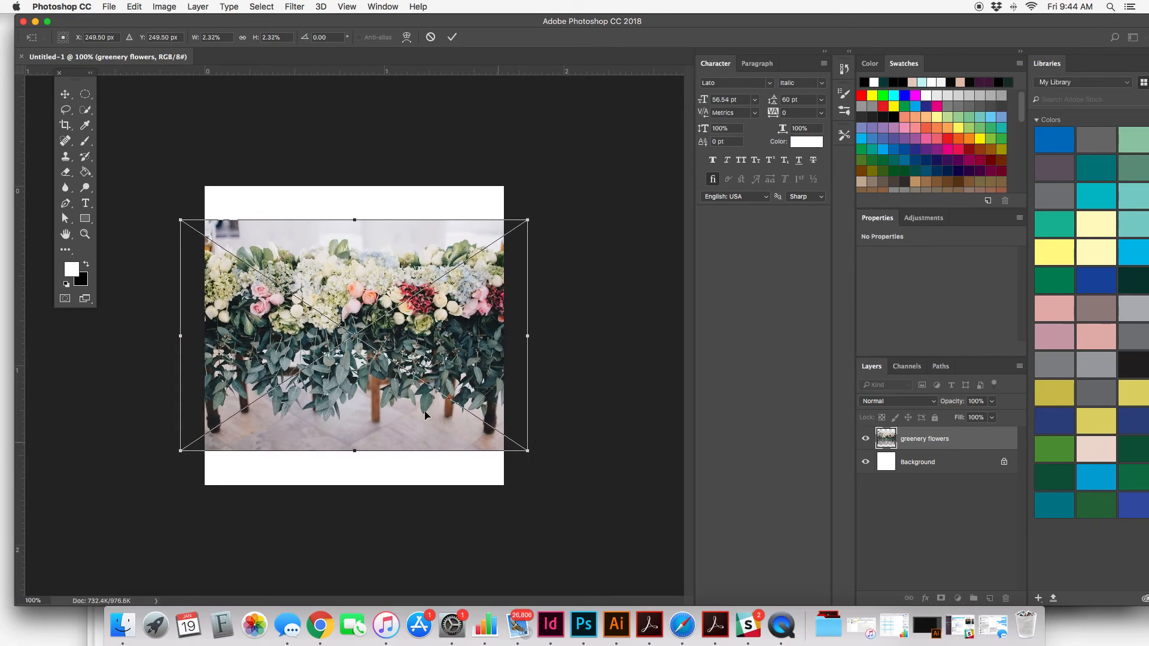
click(64, 93)
key(Return)
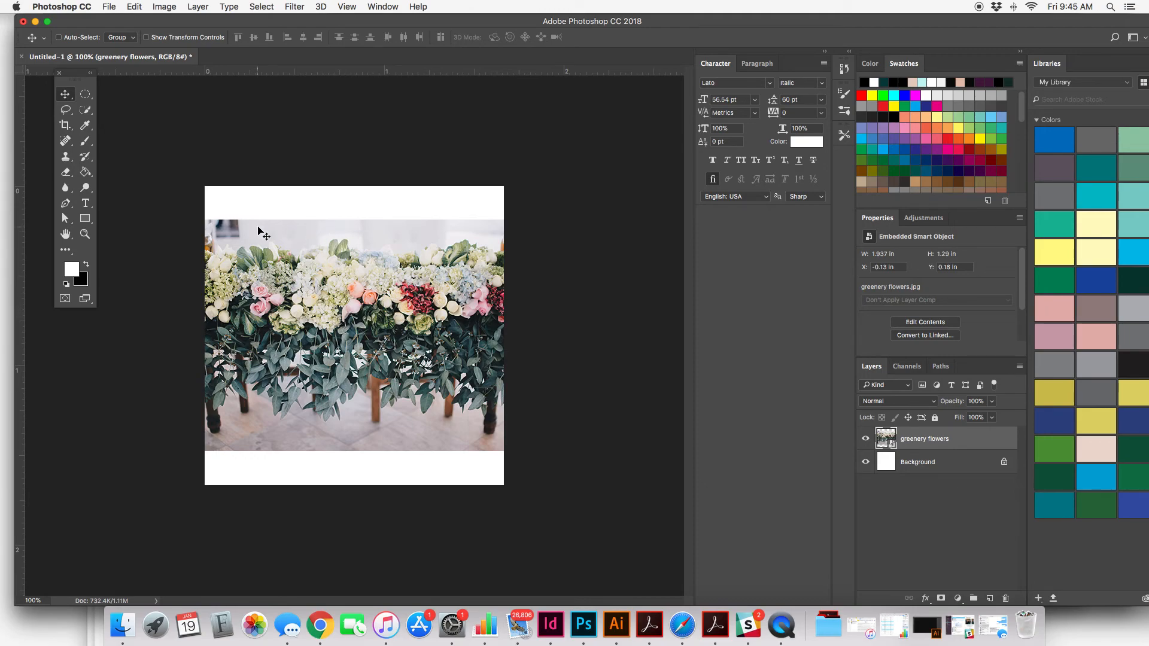
click(114, 7)
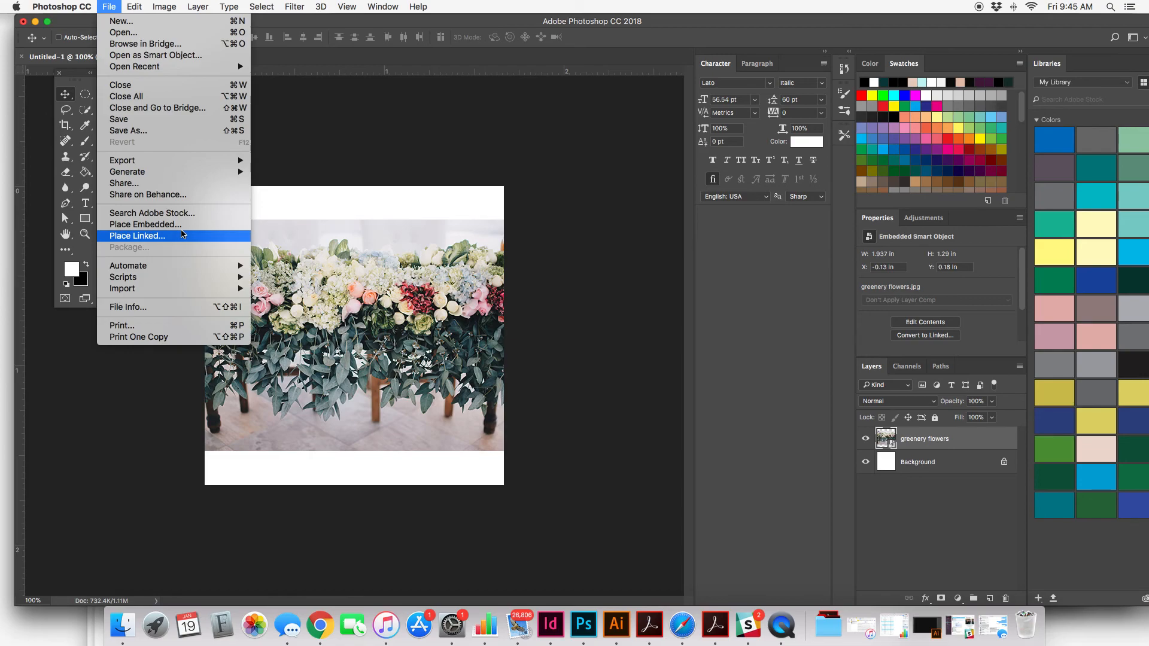
click(305, 101)
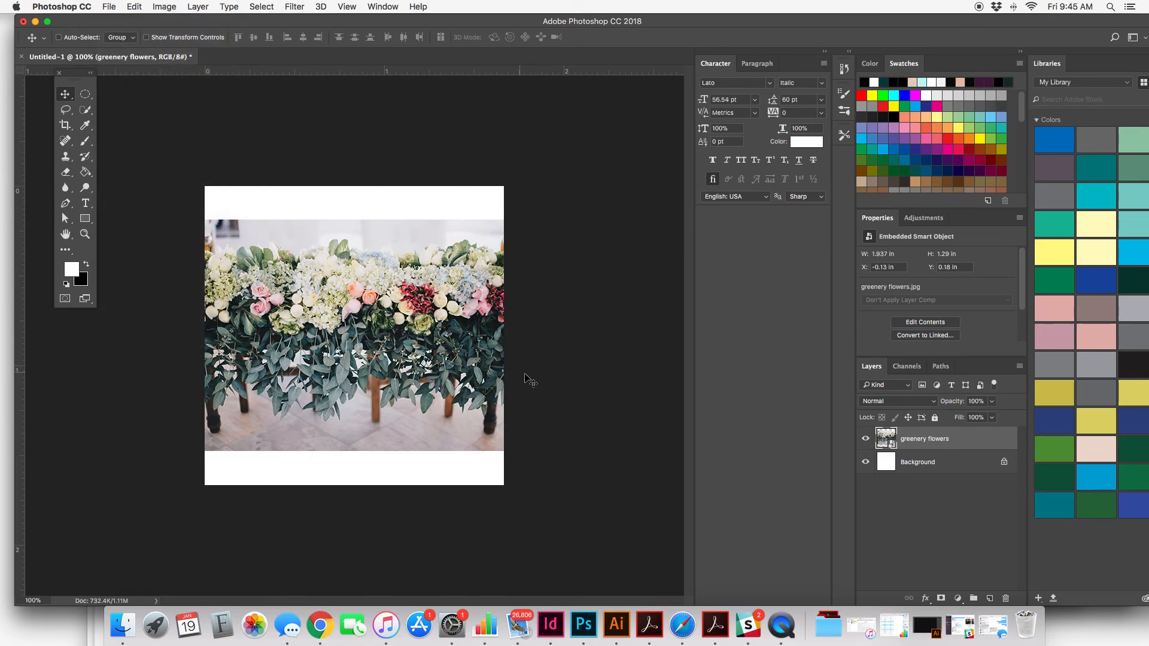
Step: Delete the greenery flowers layer and place greenery flowers.jpg again as an embedded image
click(1006, 600)
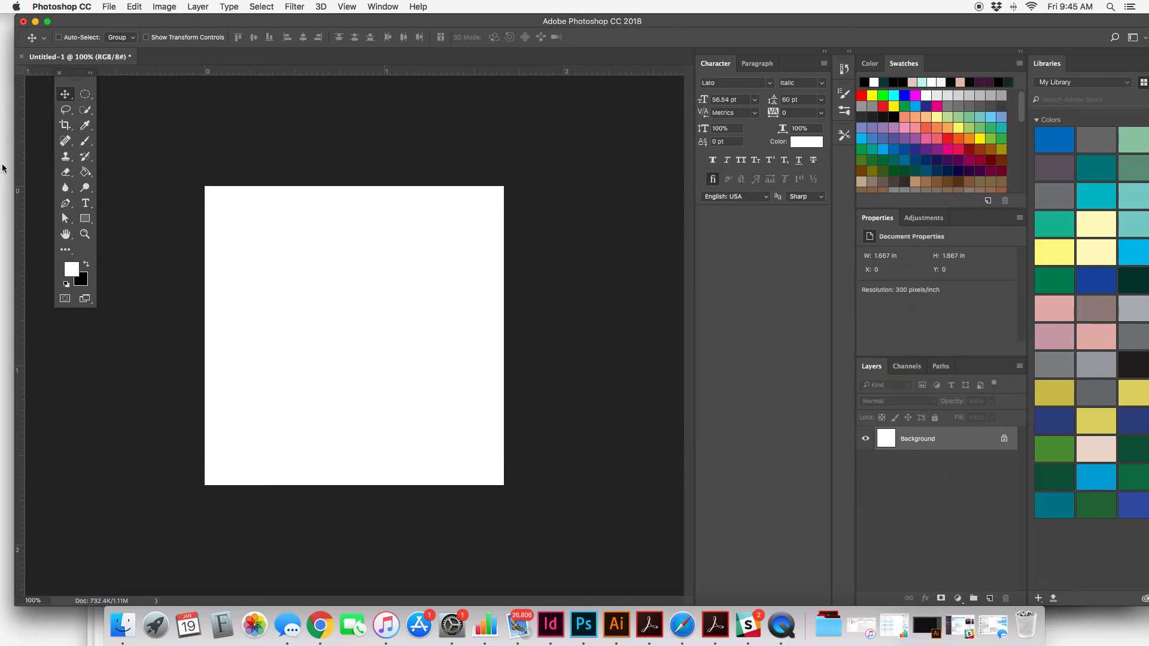
click(109, 7)
click(155, 225)
click(378, 56)
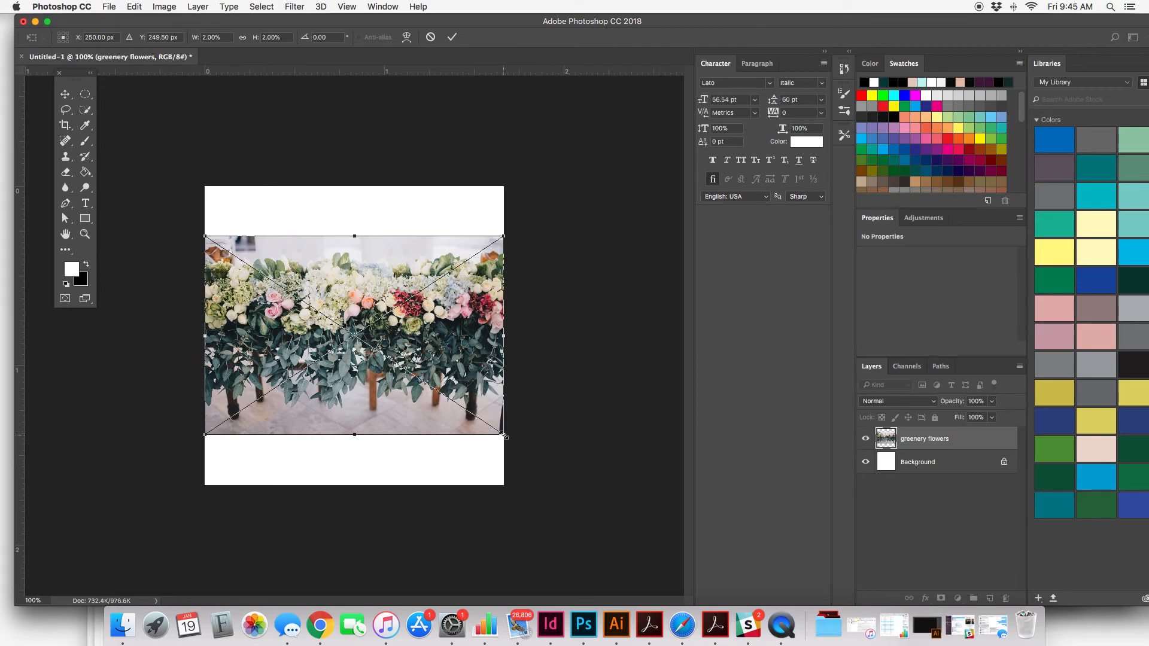
Step: Enlarge the placed flower photo proportionally to about 3.05% so it covers the whole canvas, centre it, and commit the placement
drag(503, 435, 602, 500)
drag(464, 447, 415, 407)
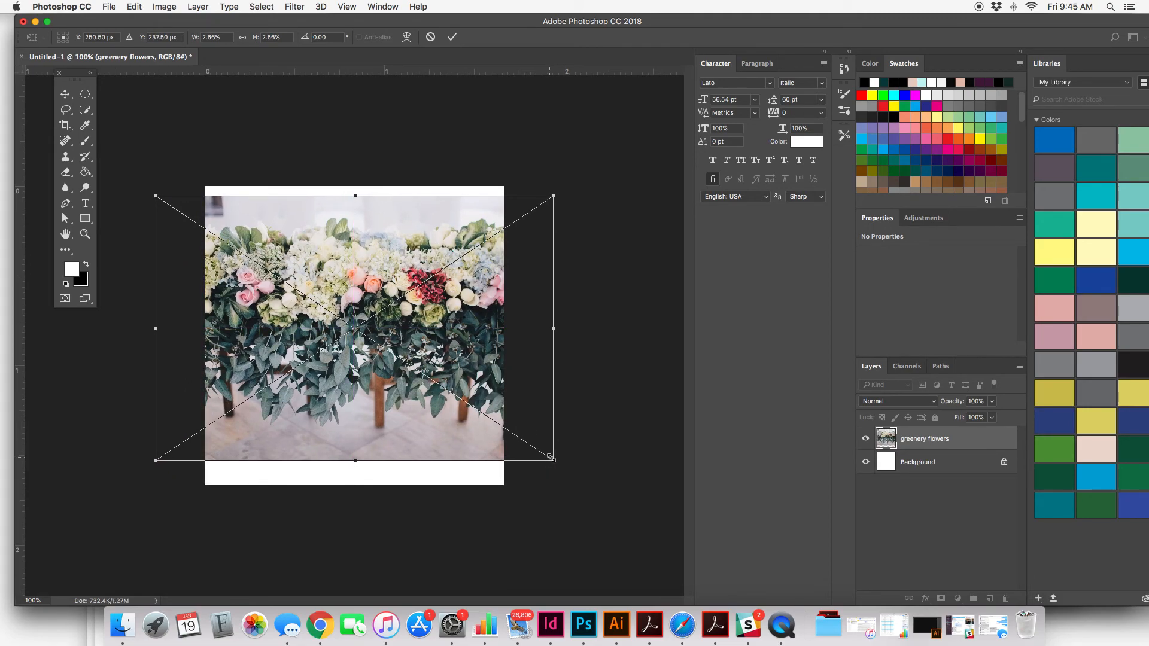
drag(551, 458, 572, 488)
drag(397, 399, 397, 407)
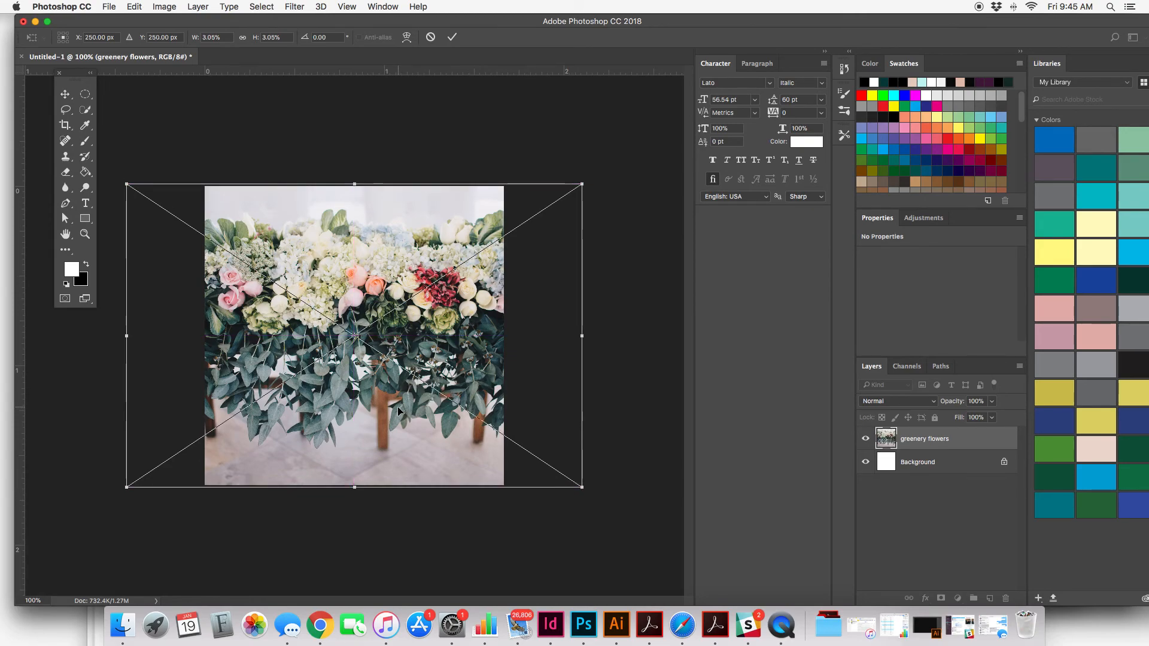
click(64, 95)
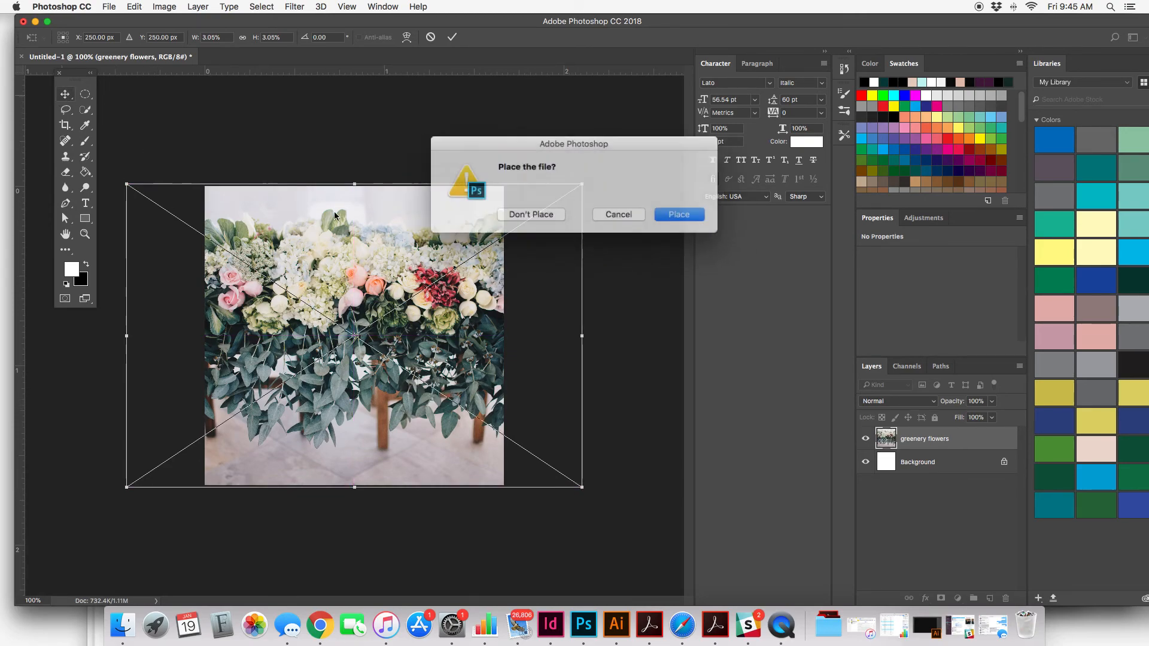
click(660, 214)
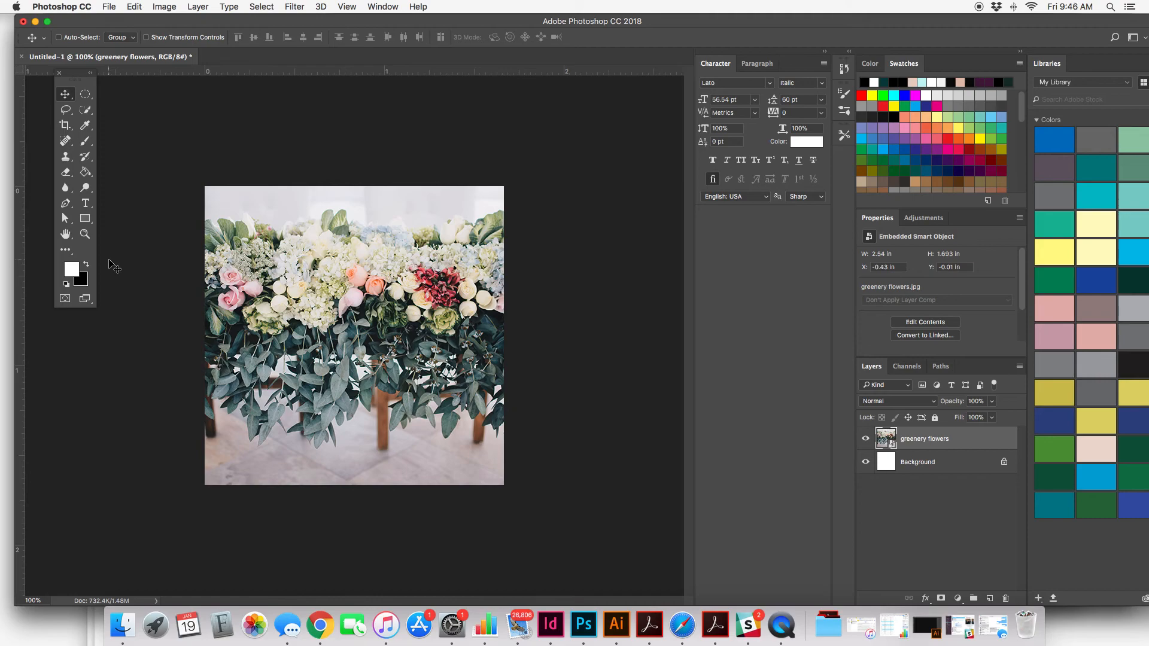
Step: Draw a rectangle of about 405 by 405 px centred over the flower photo with the Rectangle tool
click(85, 221)
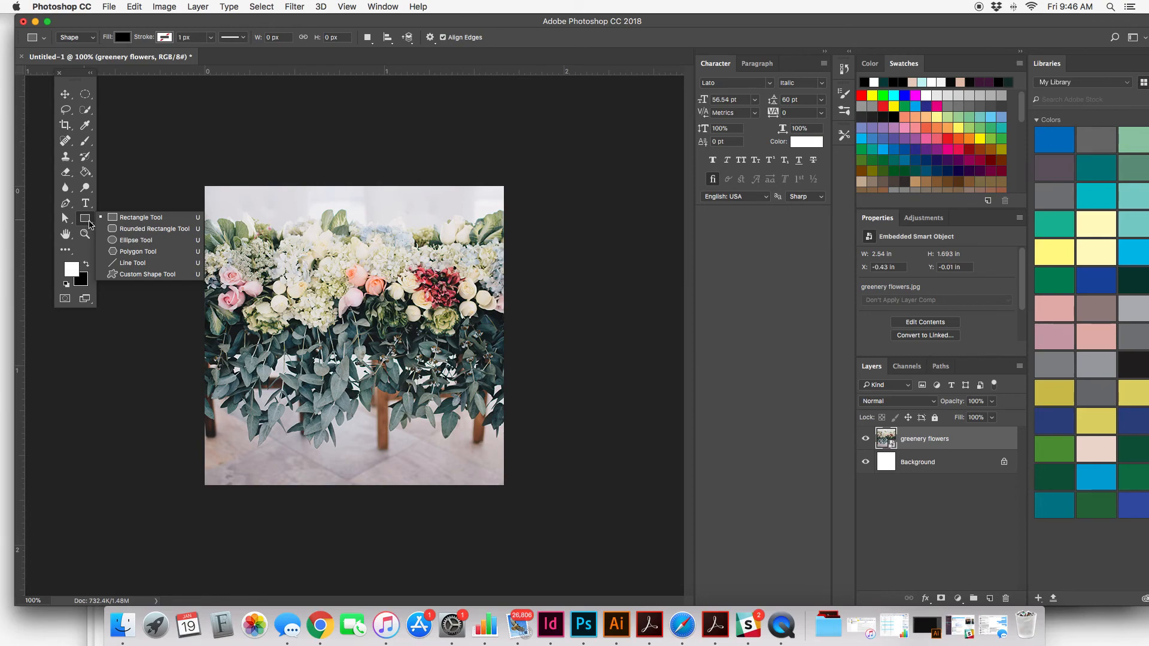
click(141, 217)
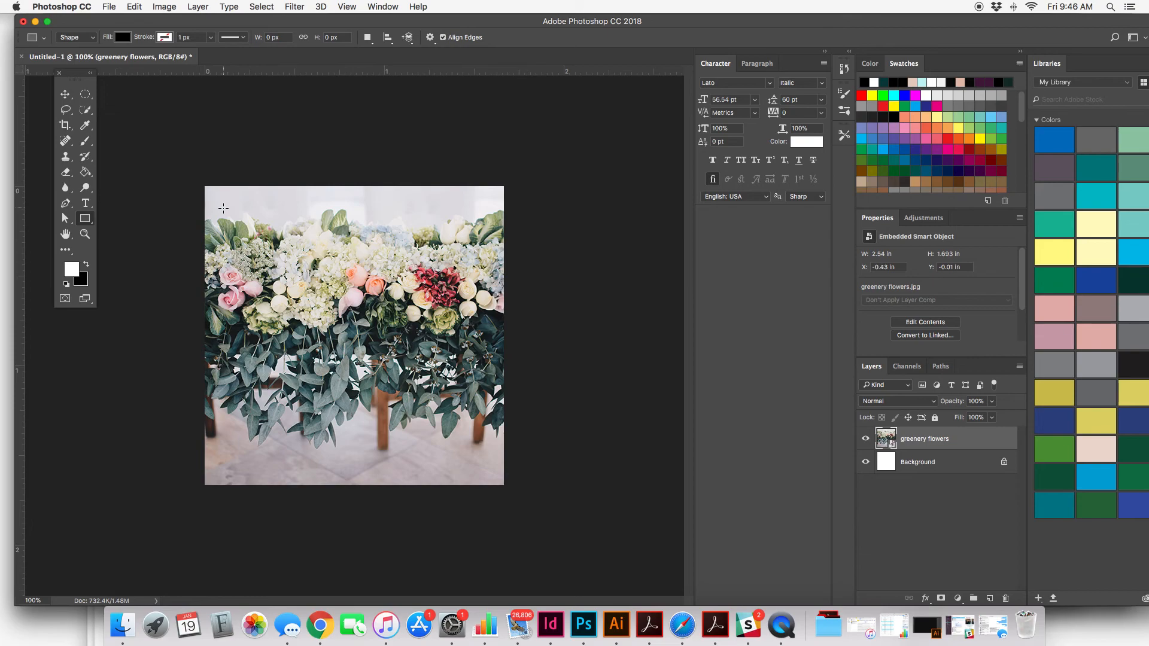
drag(235, 216, 477, 459)
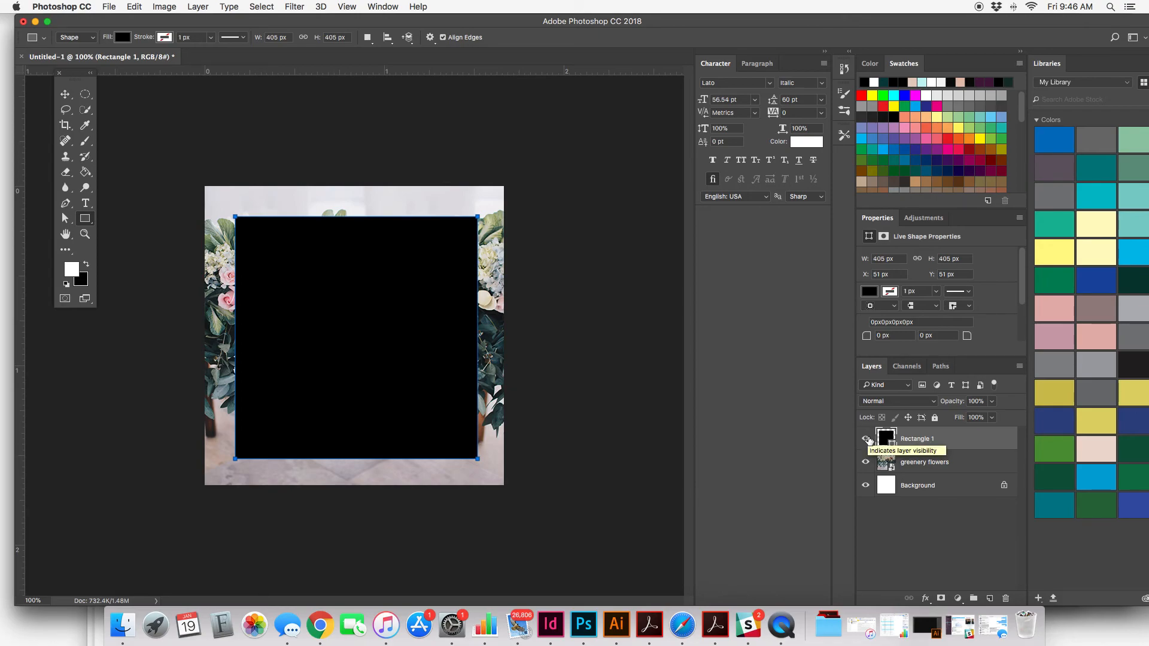
Step: Add a Color Overlay effect to the rectangle layer using the near-white colour fdfefe at 100% opacity
click(925, 599)
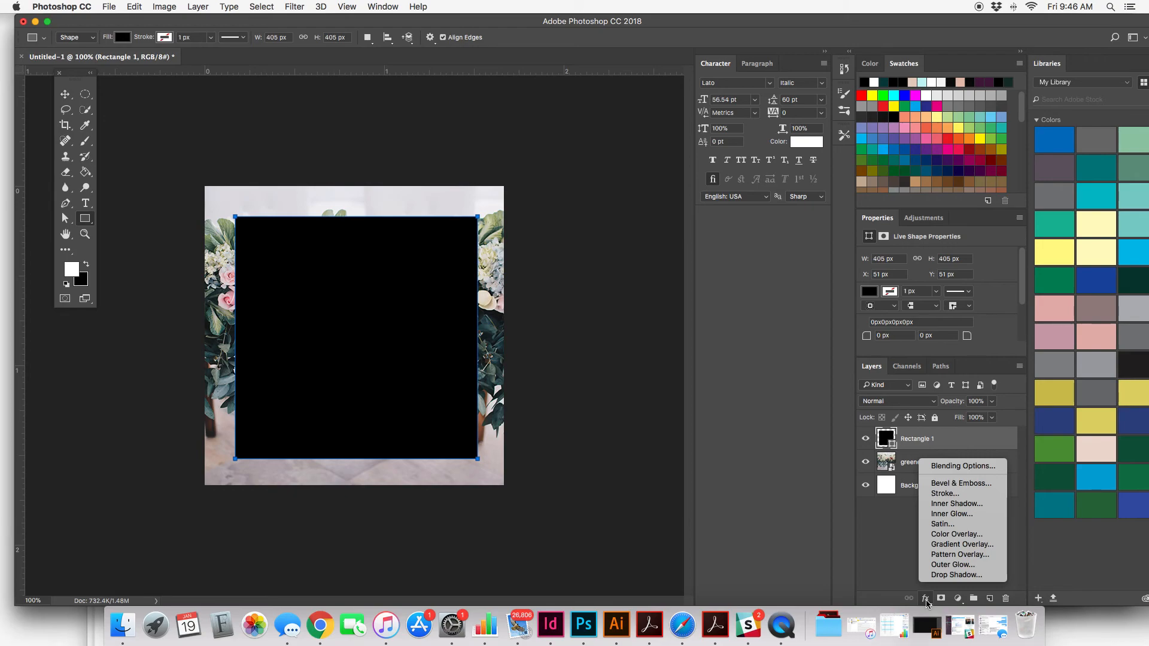
click(931, 535)
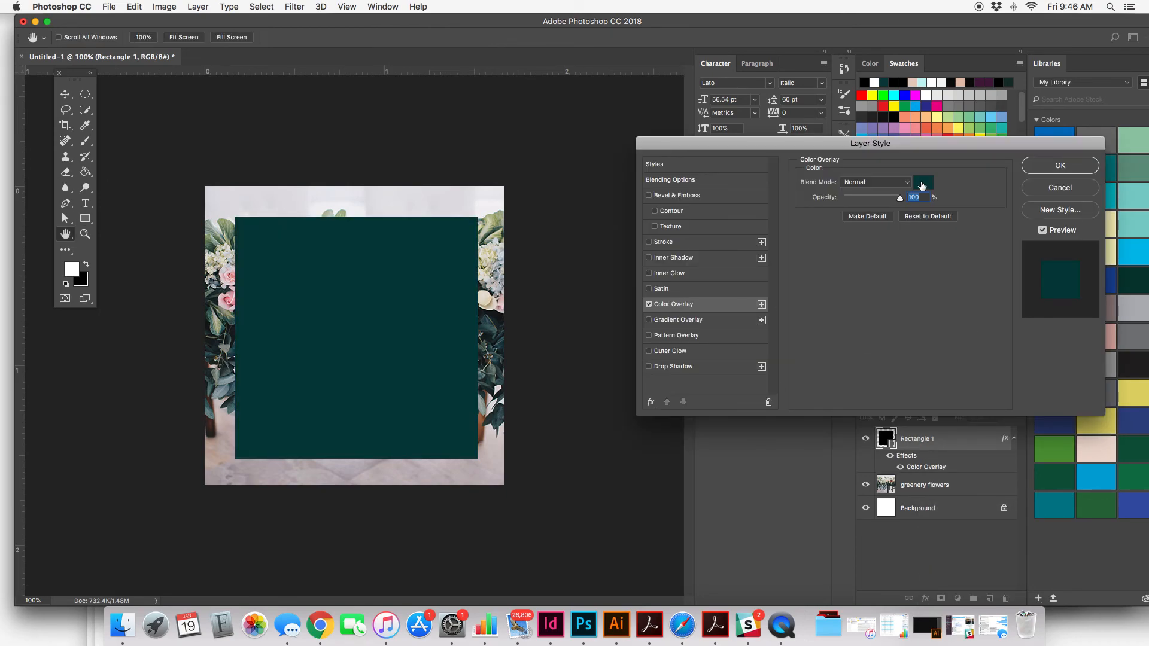
drag(872, 147, 753, 96)
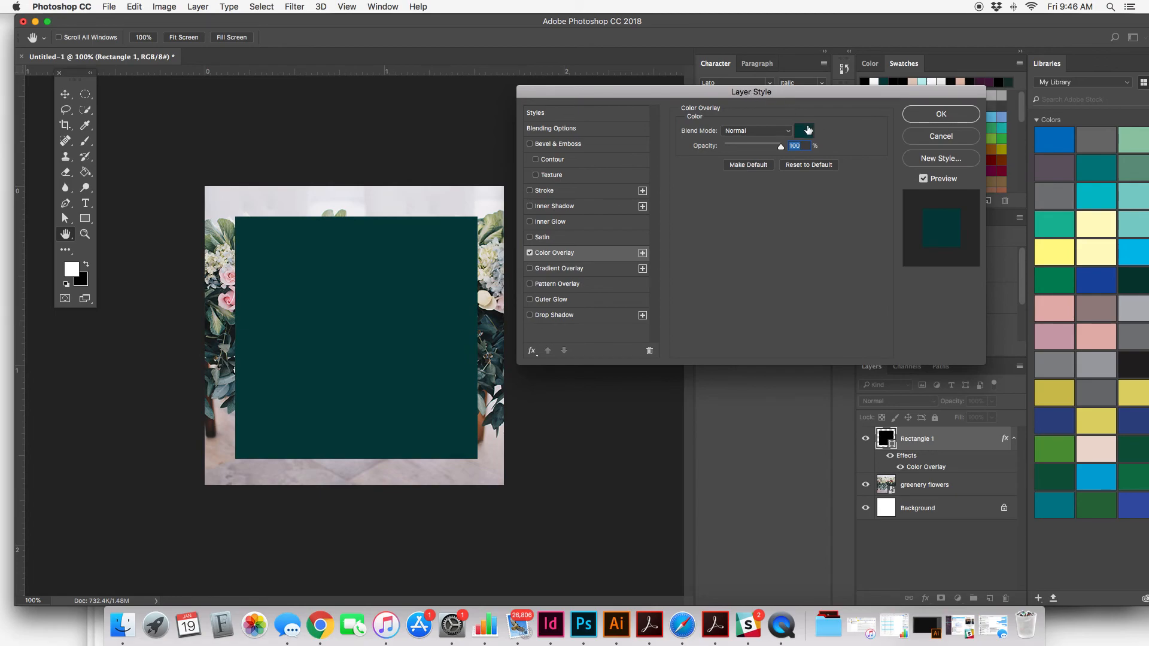
click(808, 130)
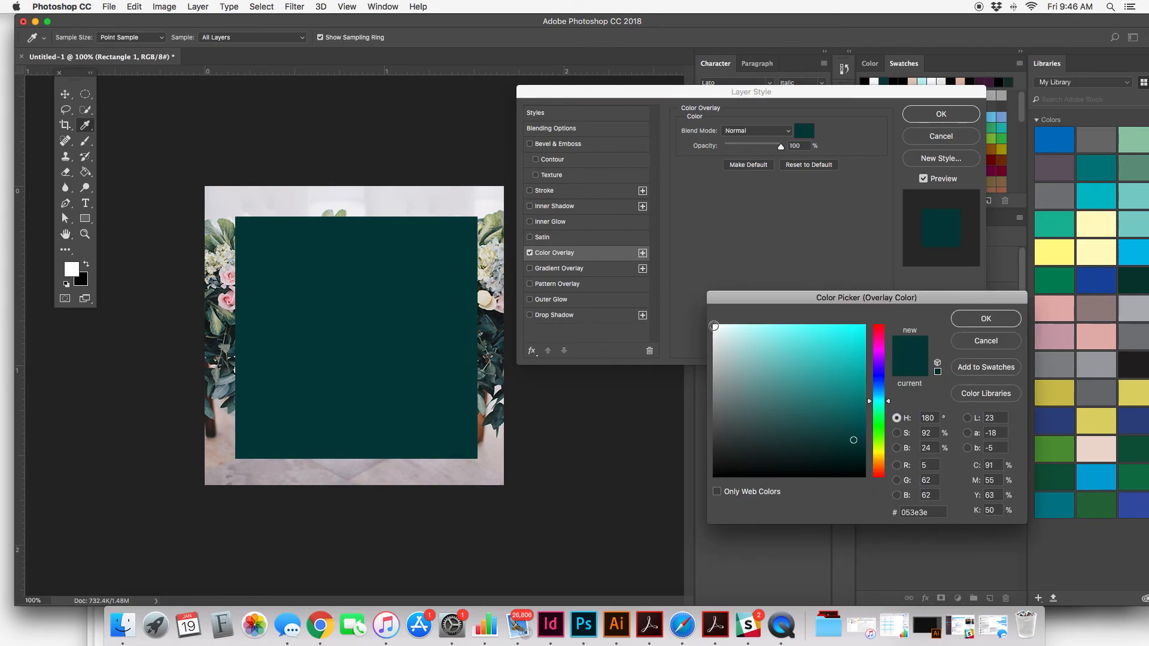
click(714, 326)
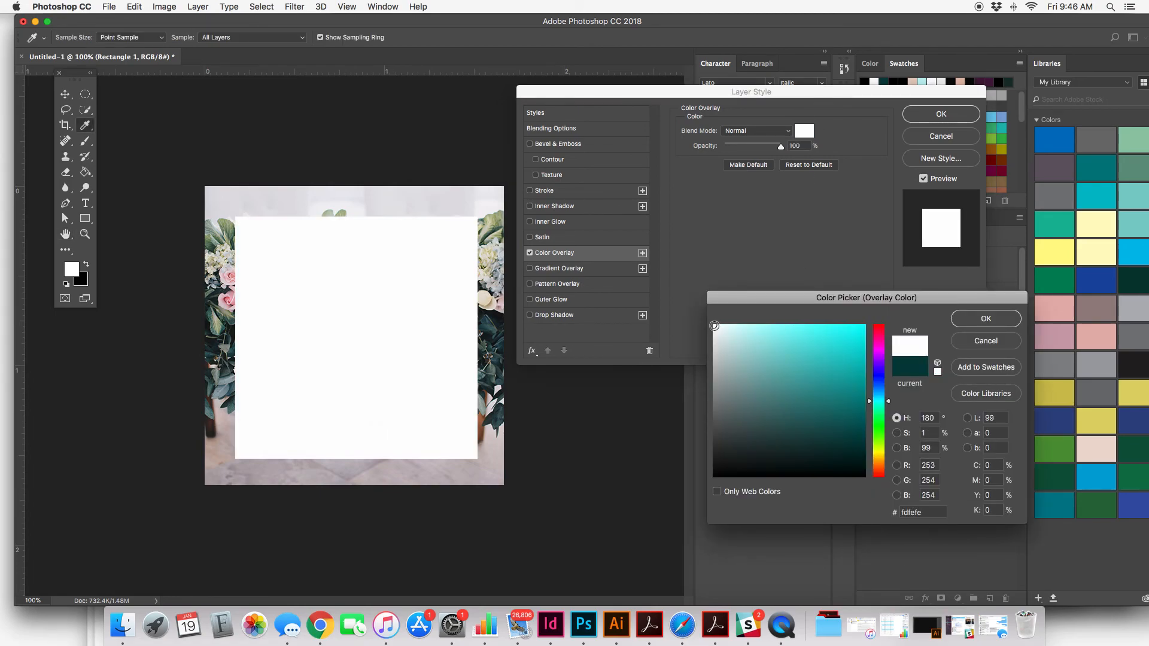
click(986, 319)
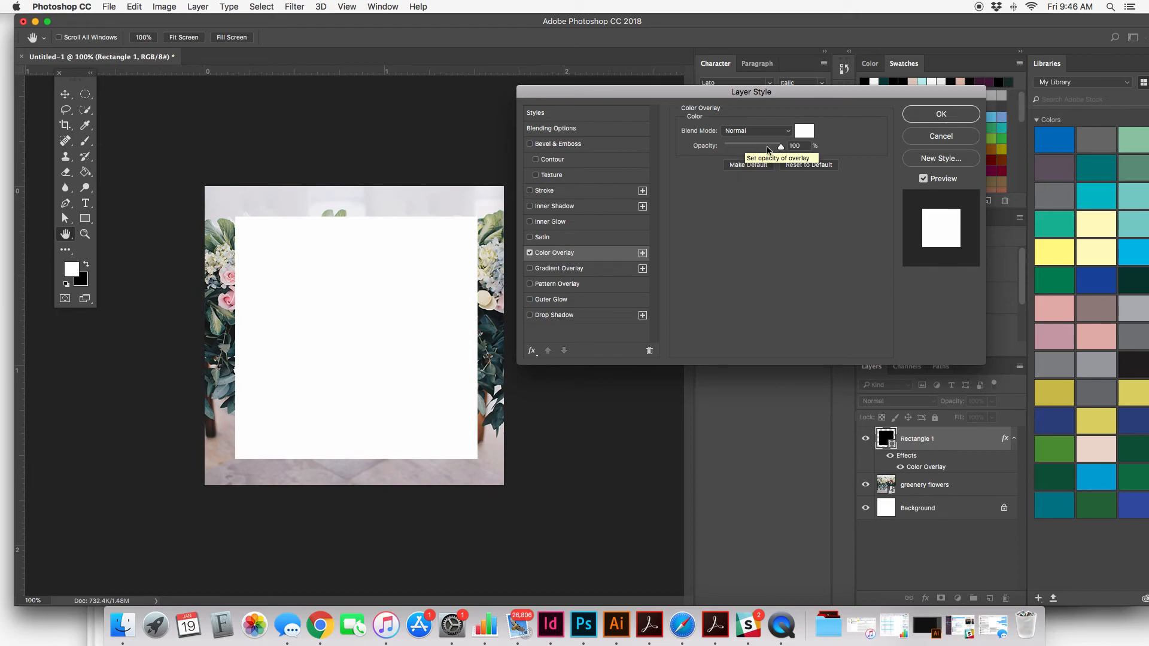
mouse_move(779, 147)
mouse_down()
mouse_move(744, 147)
mouse_move(782, 147)
mouse_up()
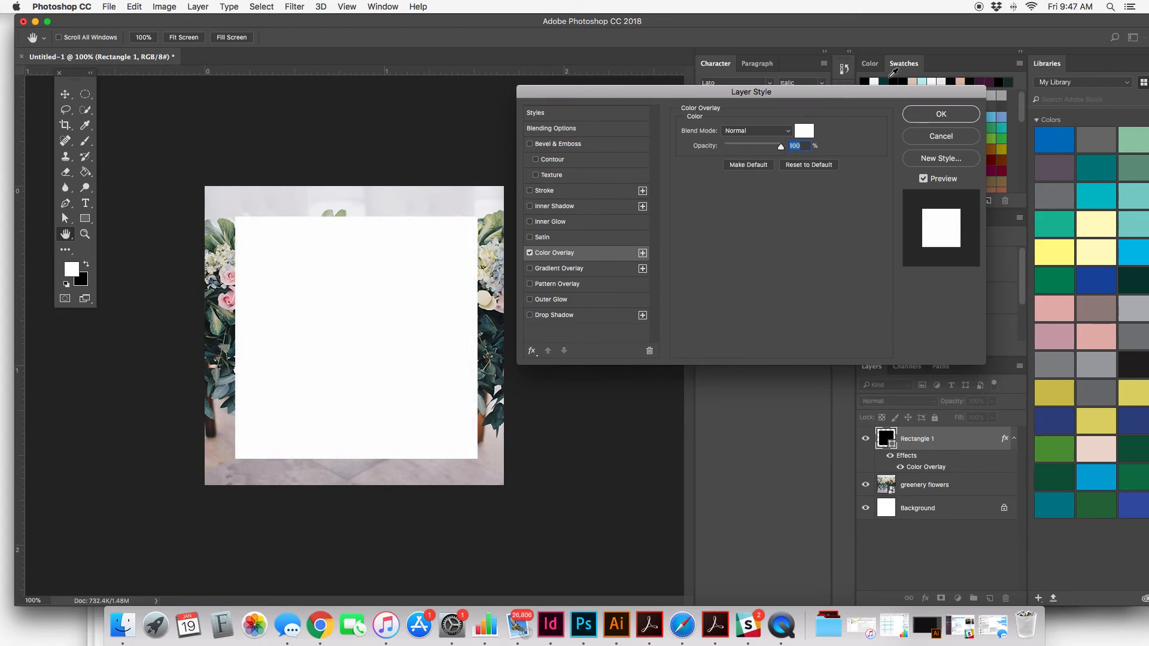
drag(829, 94, 725, 67)
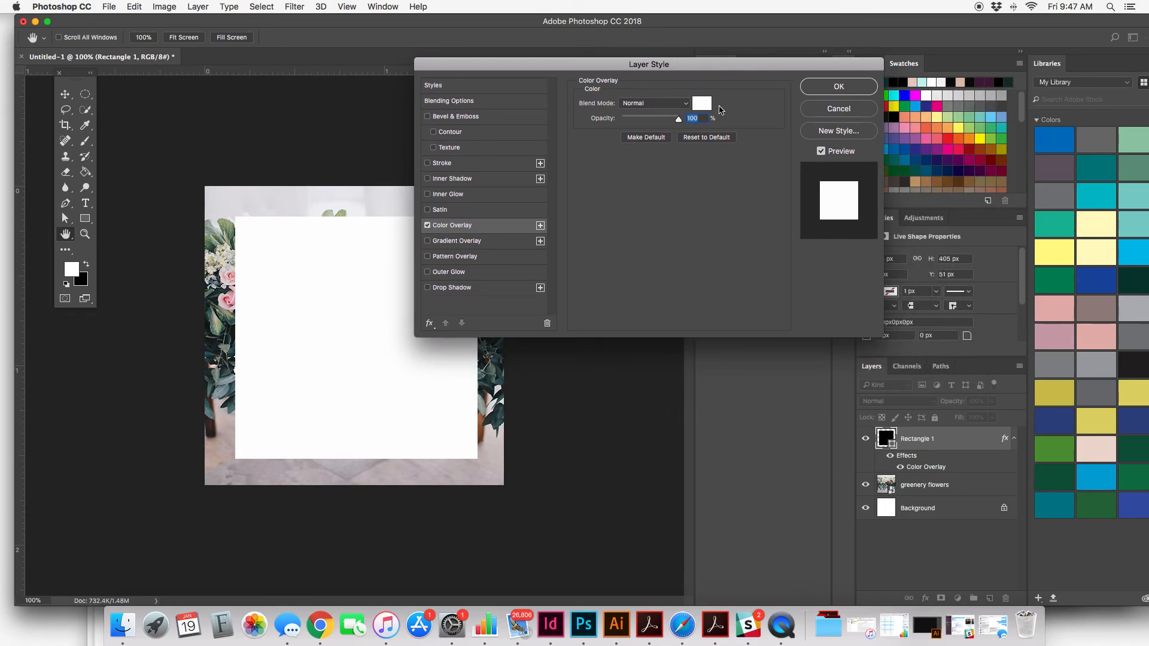
click(837, 88)
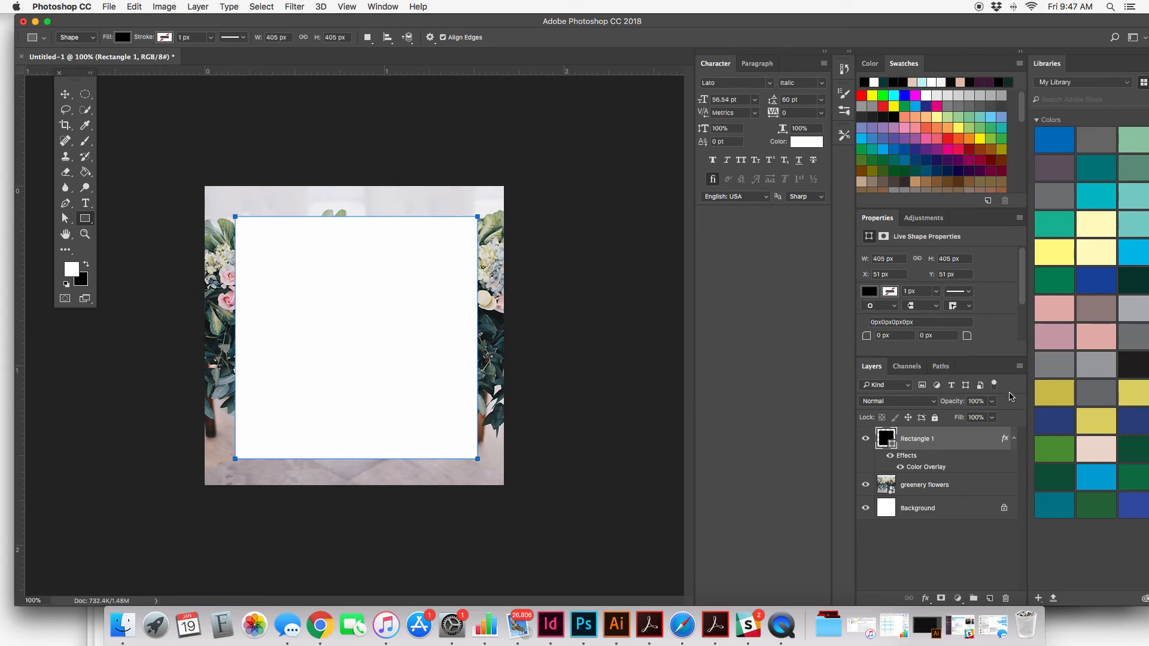
Step: Lower the rectangle layer's opacity to 47%
click(992, 406)
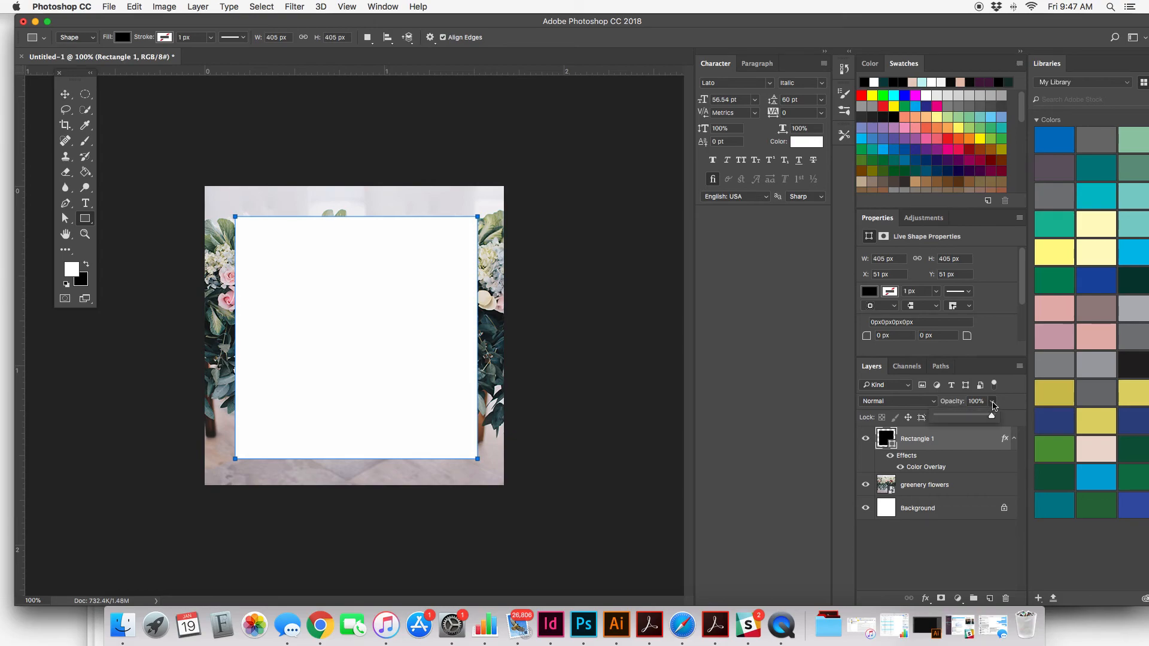
drag(993, 405, 964, 418)
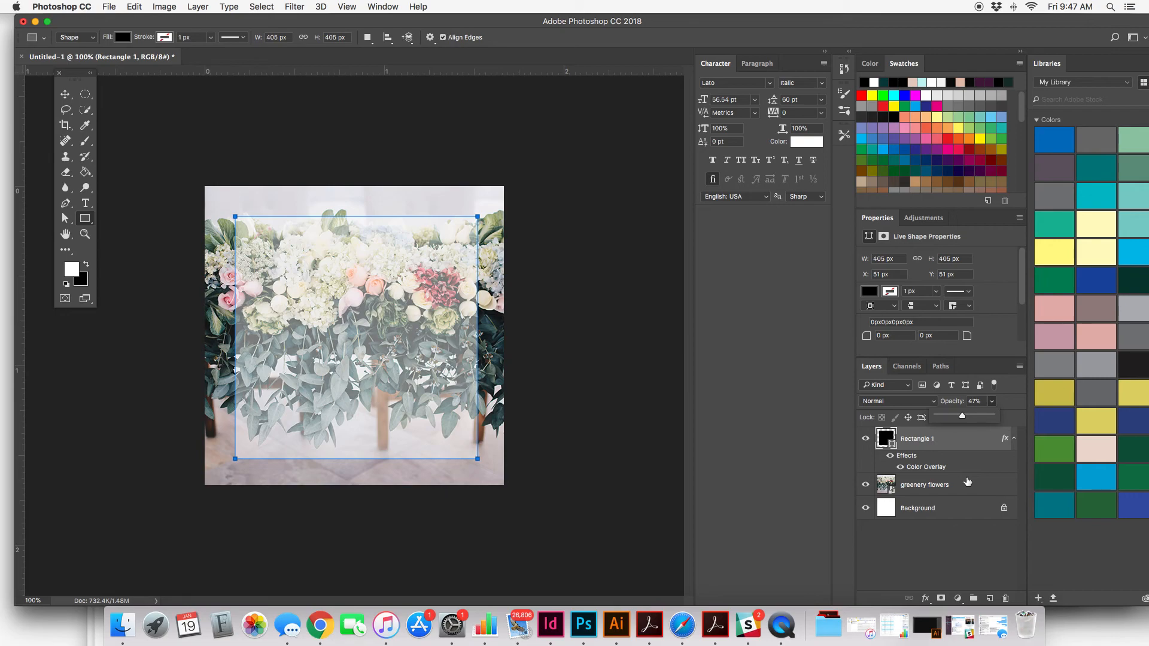
click(916, 438)
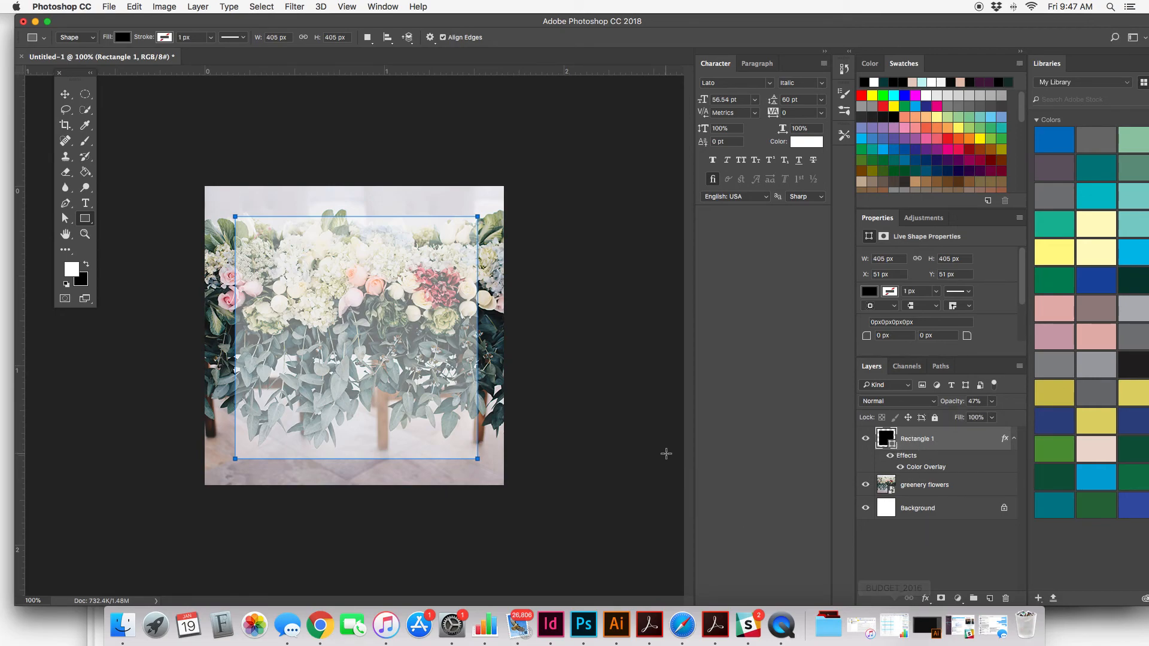
Step: Select the rectangle layer and shift it slightly with the Move tool to about X 47 px, Y 51 px
click(910, 486)
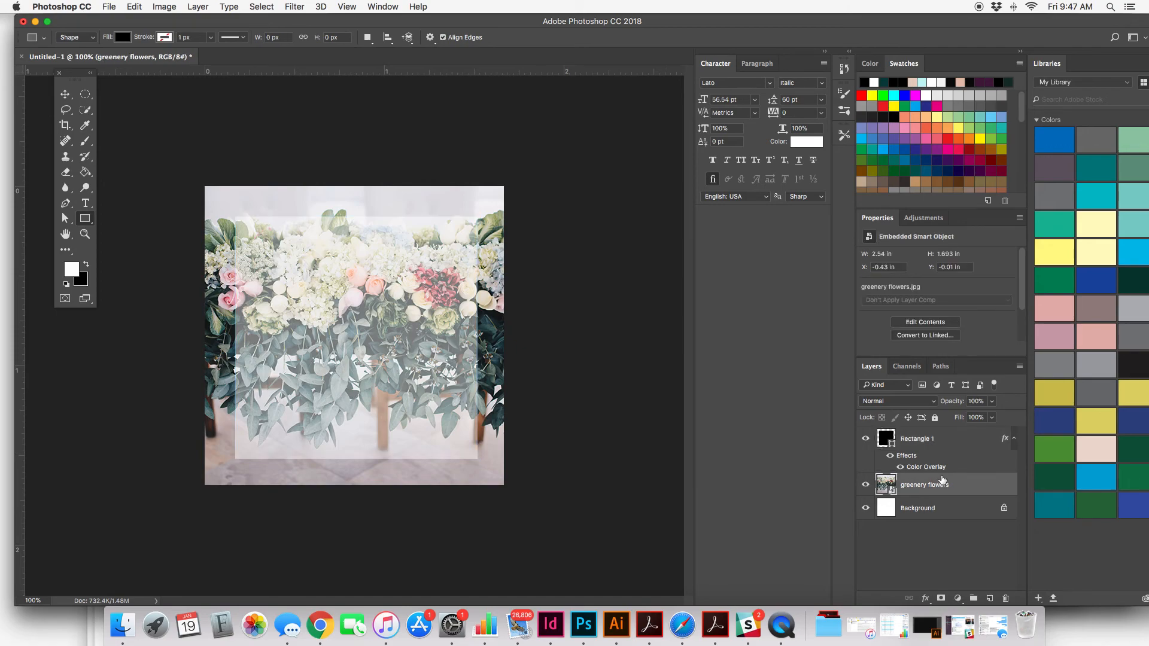
click(927, 439)
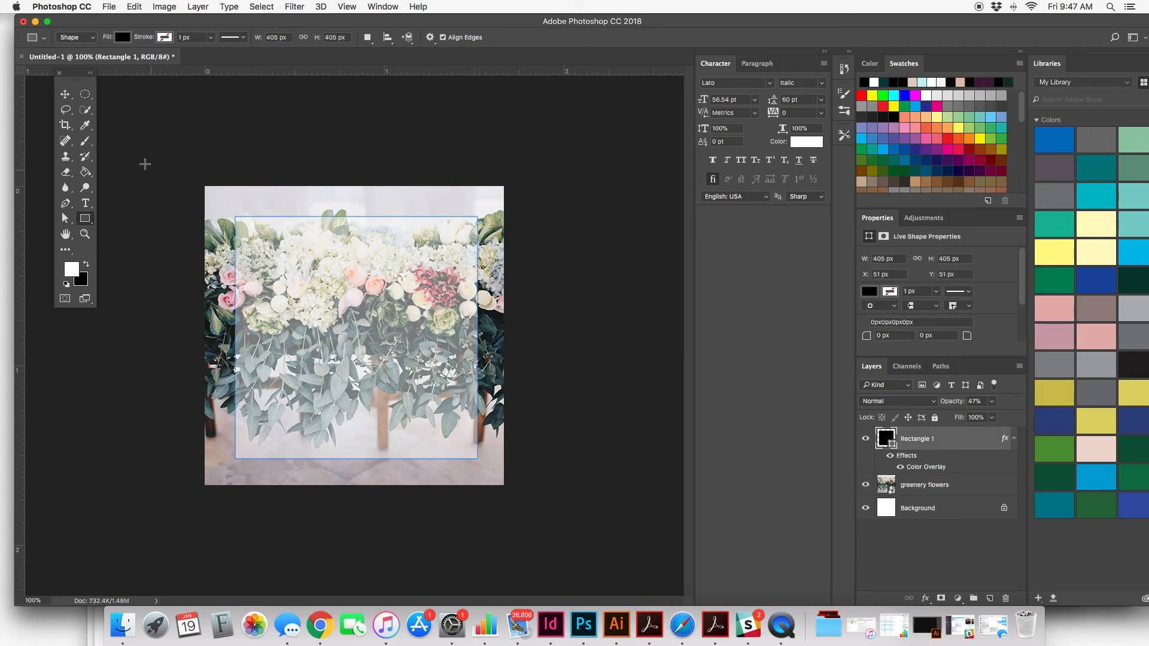
click(67, 94)
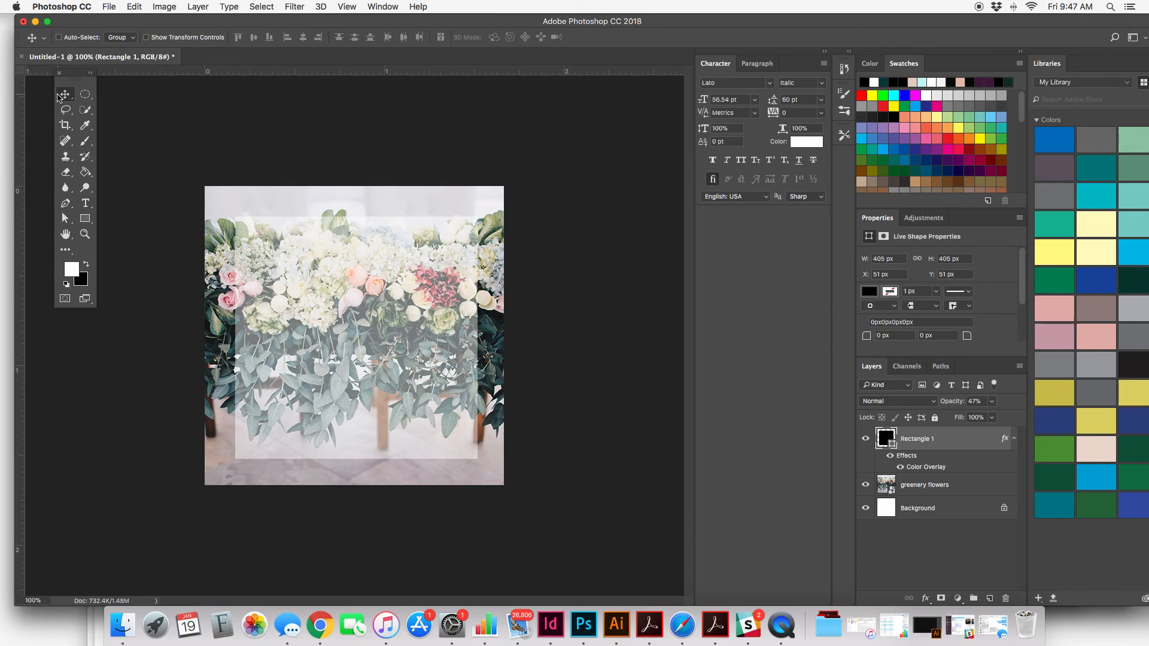
drag(379, 296, 380, 295)
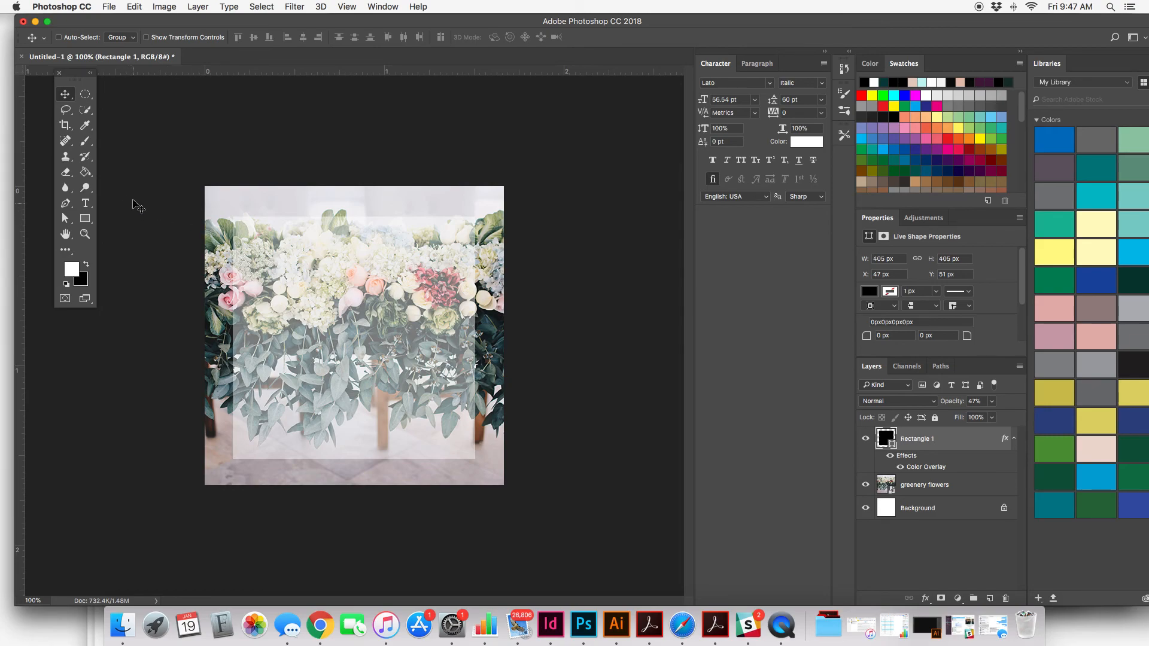
Step: Place wedding_idea_shop_white.png as an embedded image from the Logo folder of The Wedding Idea Shop
click(109, 6)
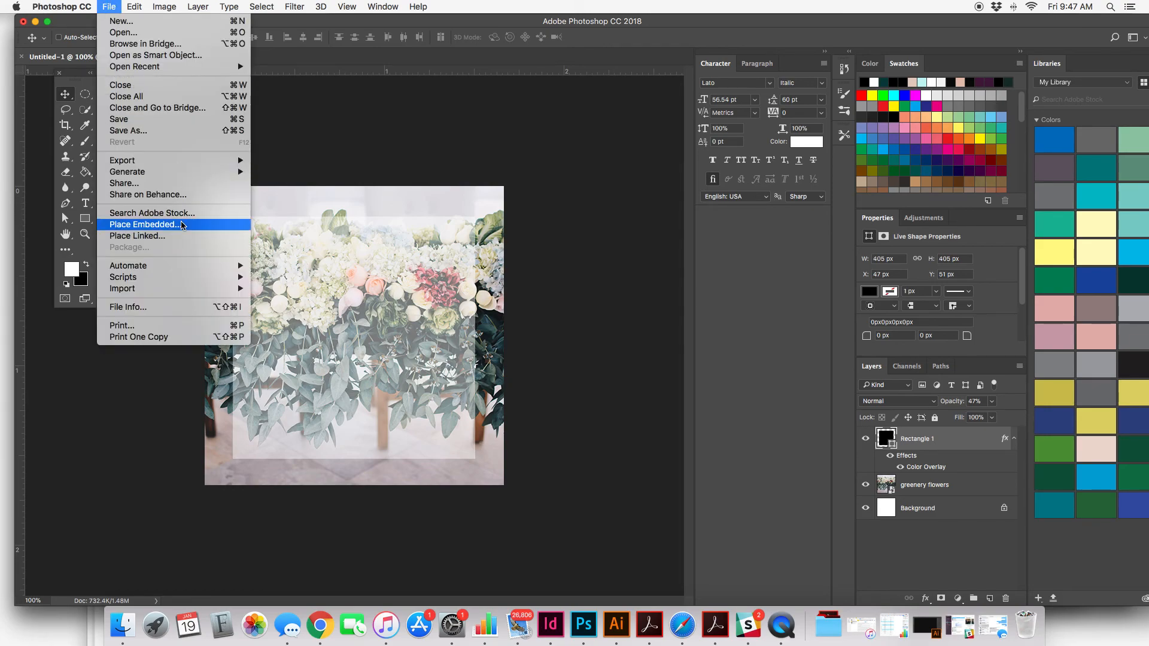
click(182, 225)
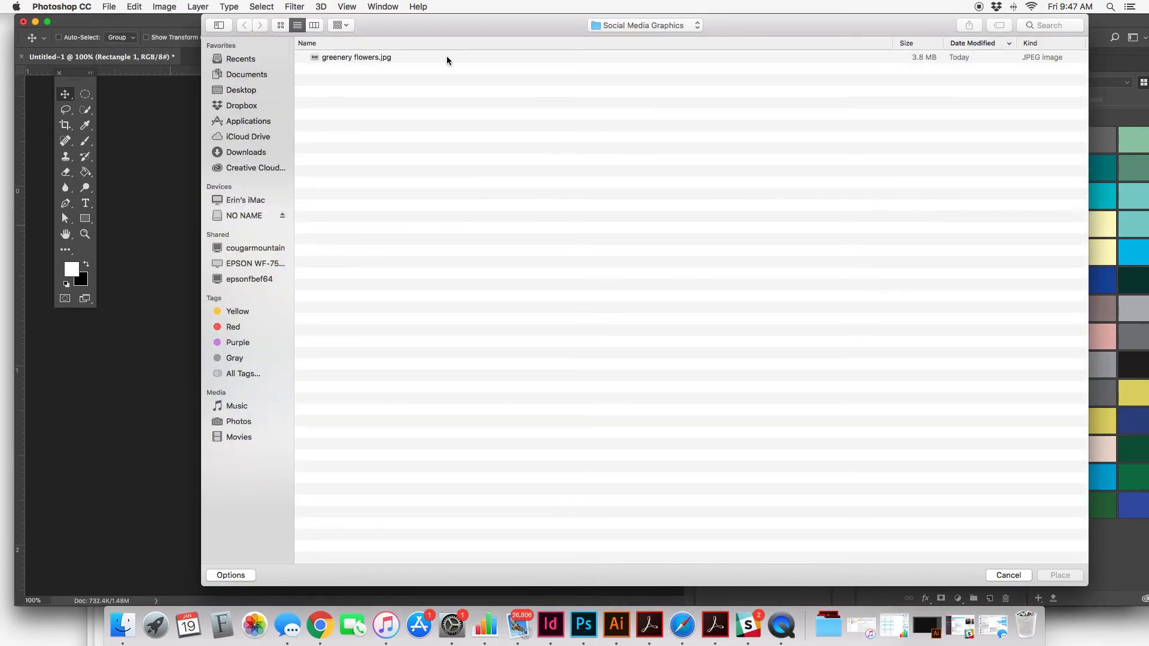
click(630, 27)
click(631, 37)
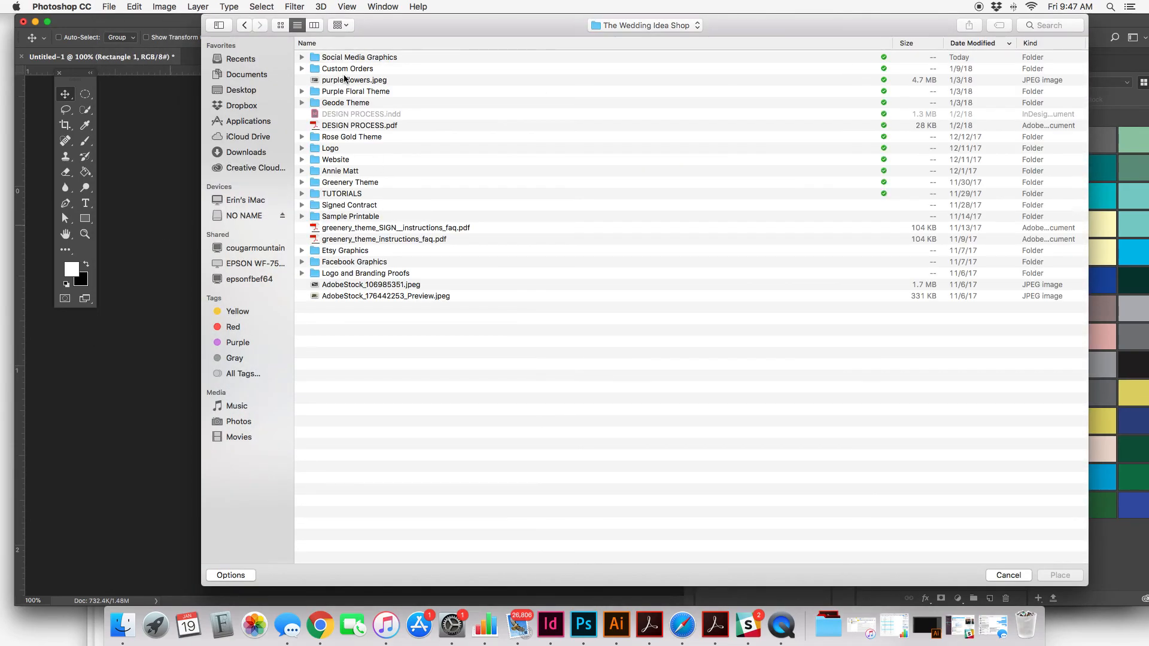
double_click(357, 149)
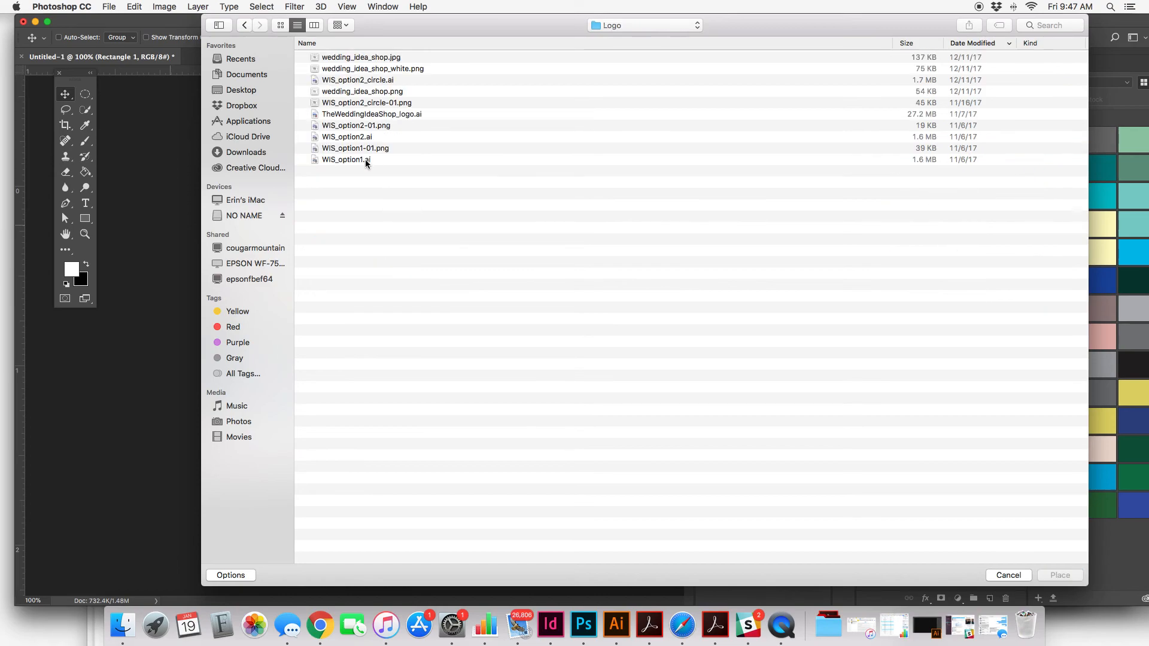
key(super+1)
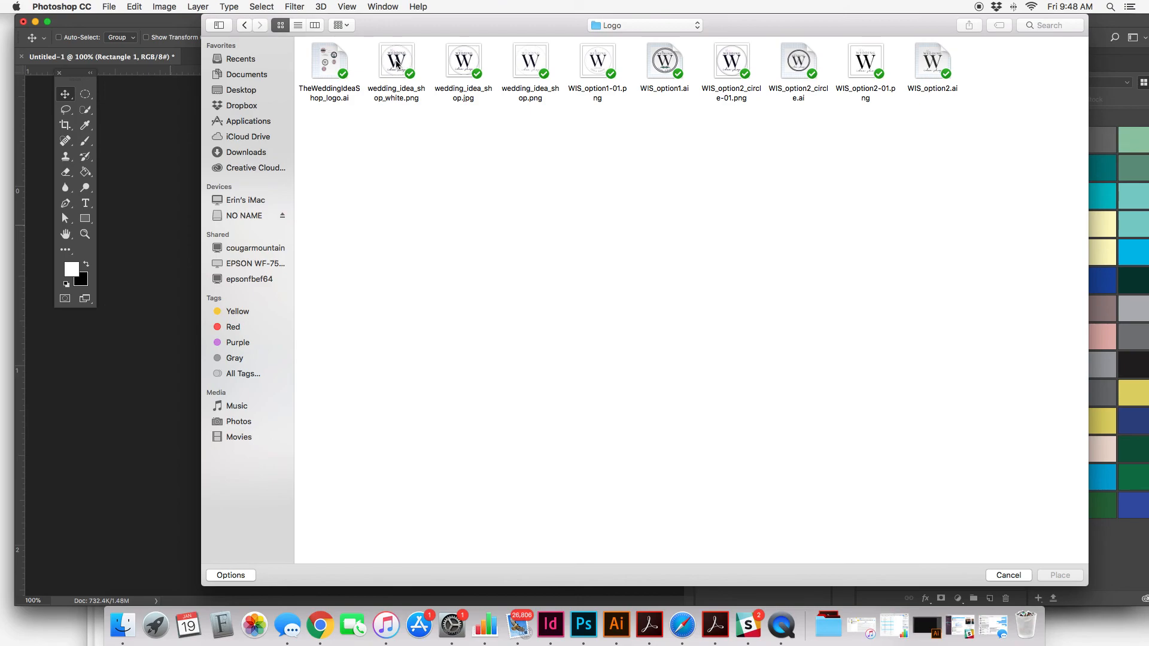
click(390, 84)
key(Return)
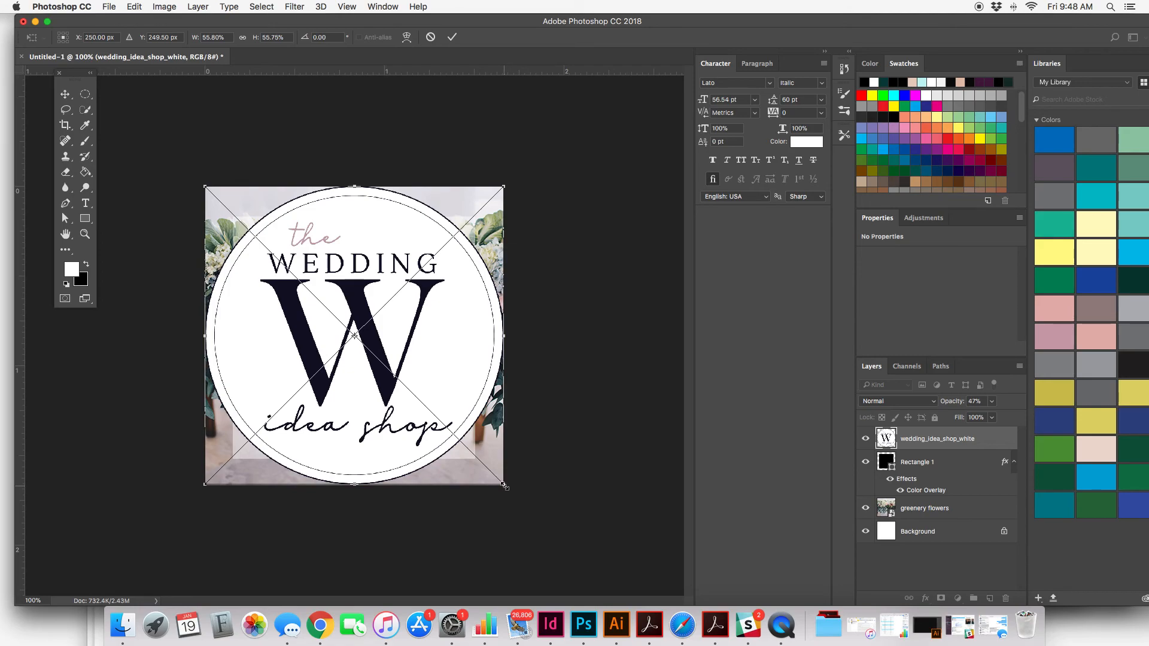
Step: Shrink the logo to about 0.41 in wide, commit the placement, and move it to the bottom centre of the white square
drag(502, 482, 389, 376)
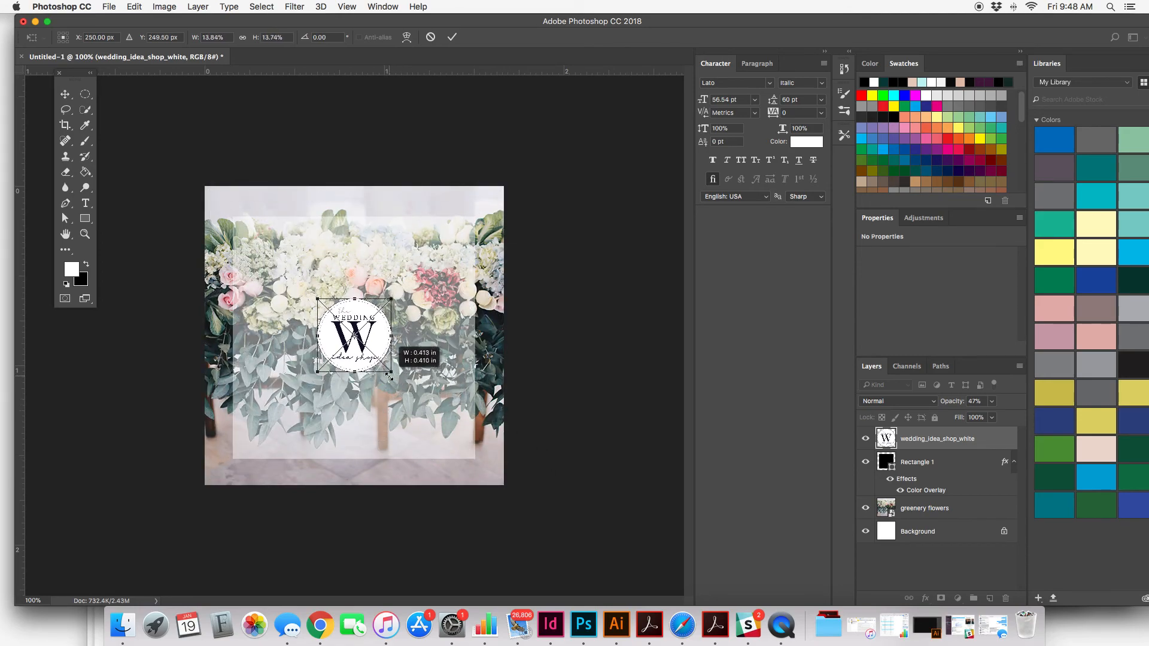
click(63, 94)
click(664, 217)
drag(361, 326, 361, 428)
drag(361, 426, 361, 426)
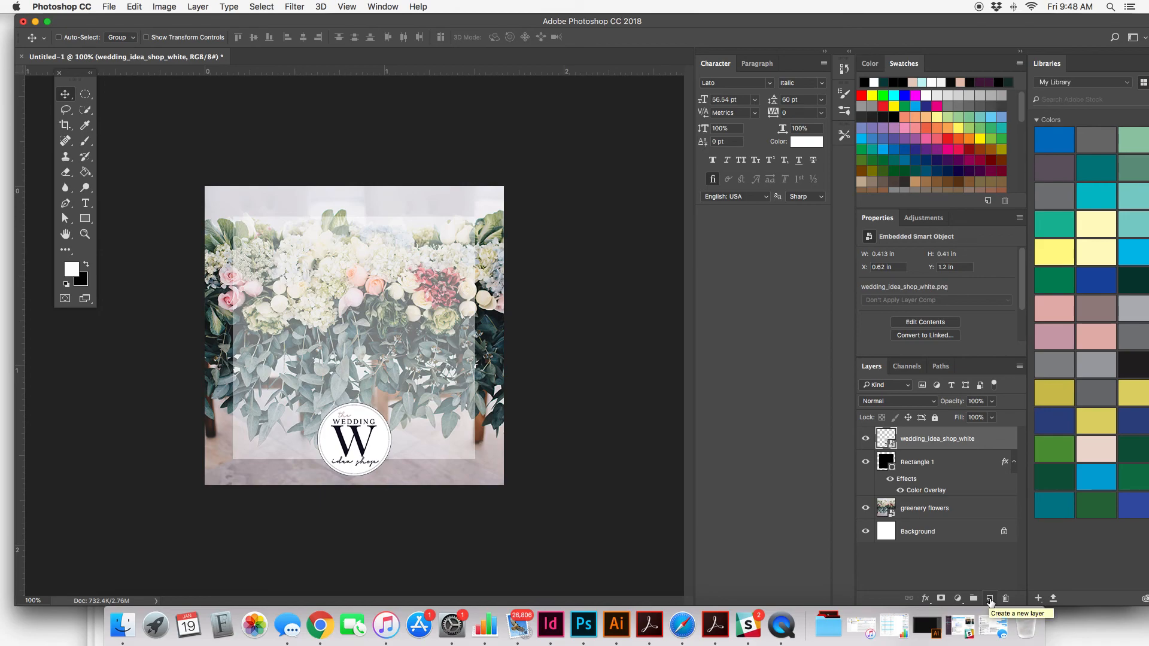
Step: Add a new layer and start a text line reading "How to" with the Type tool on the upper part of the photo
click(990, 599)
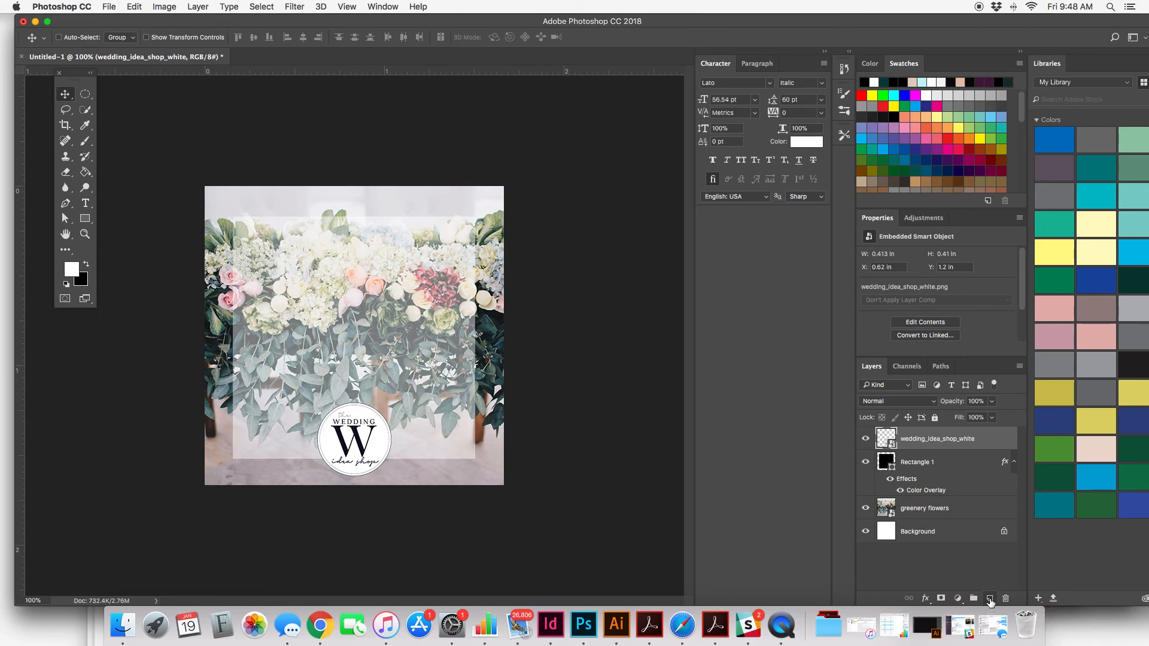
click(86, 204)
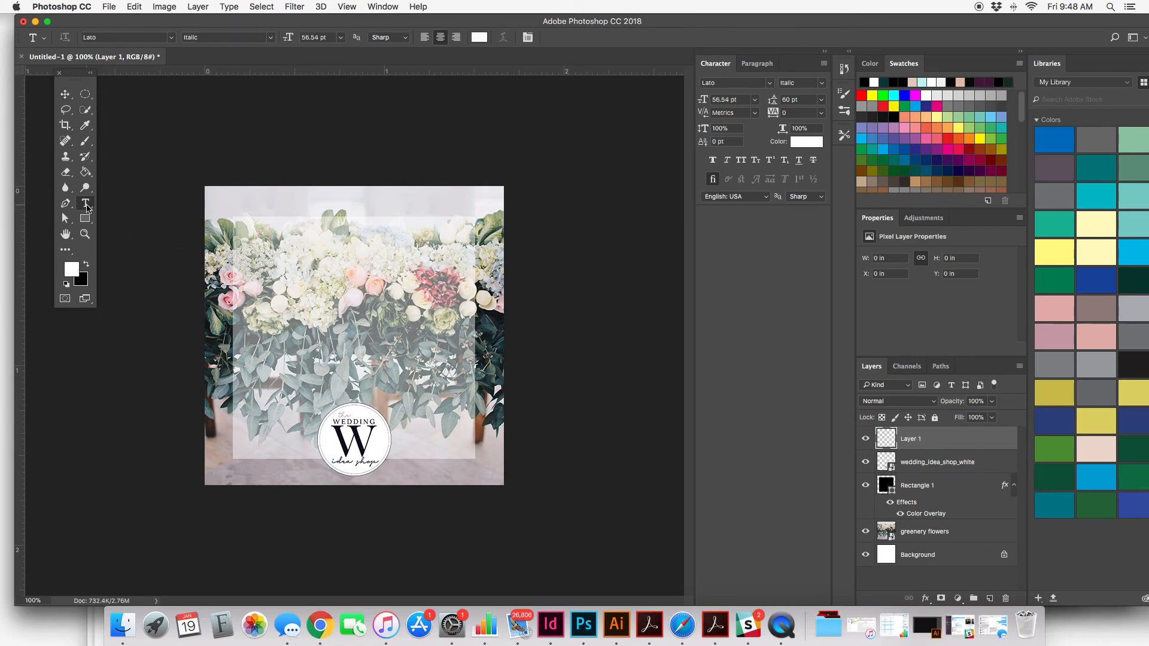
click(271, 241)
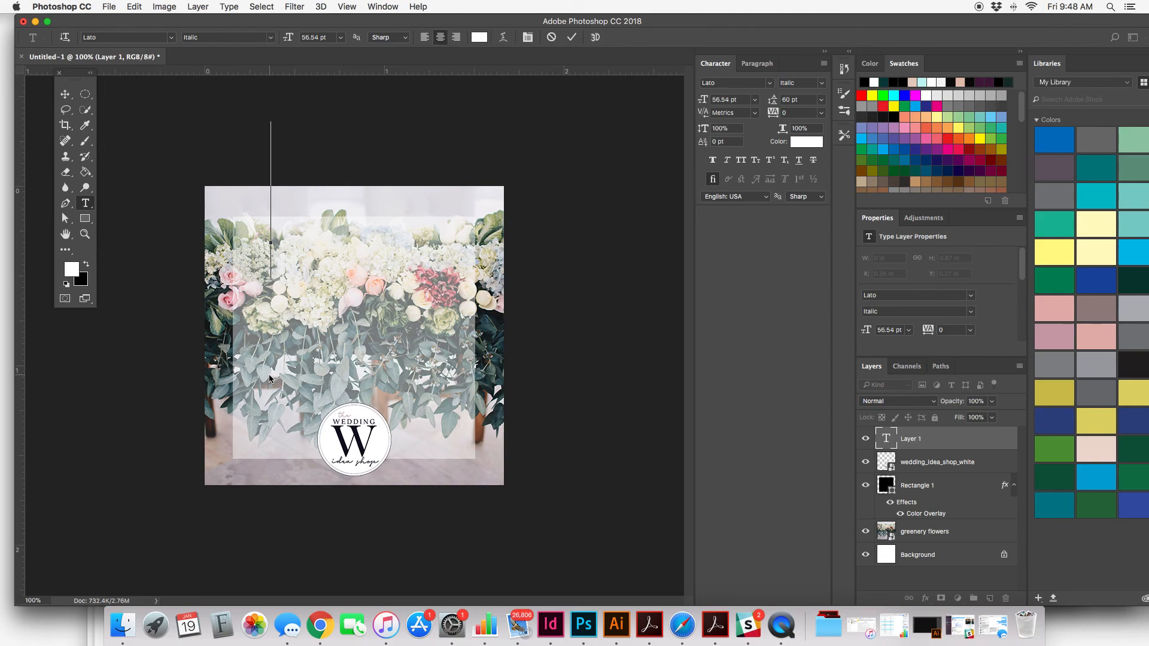
text(How to)
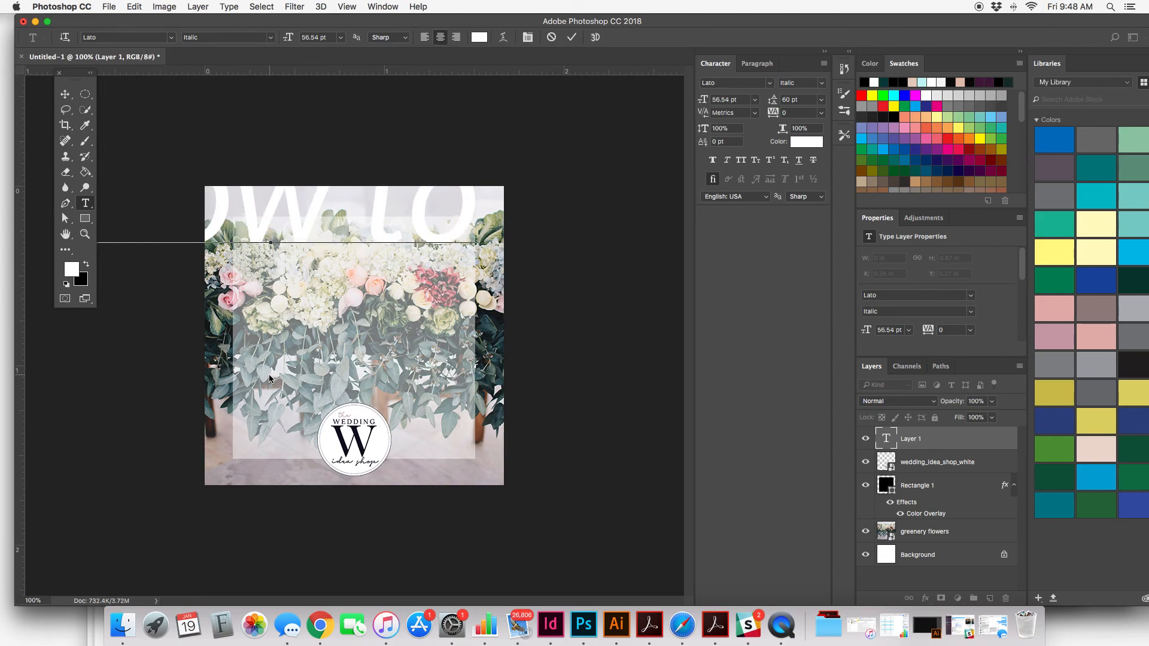
Step: Select all of the "How to" text and set its font size to 16 pt
key(super+a)
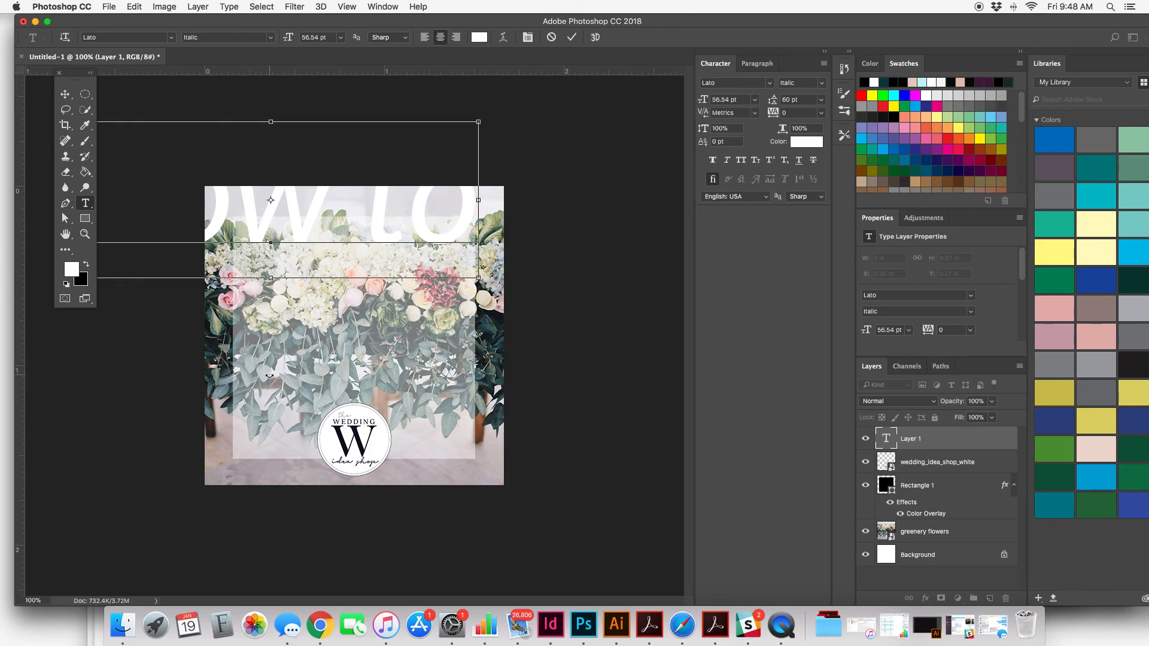
click(756, 100)
click(740, 197)
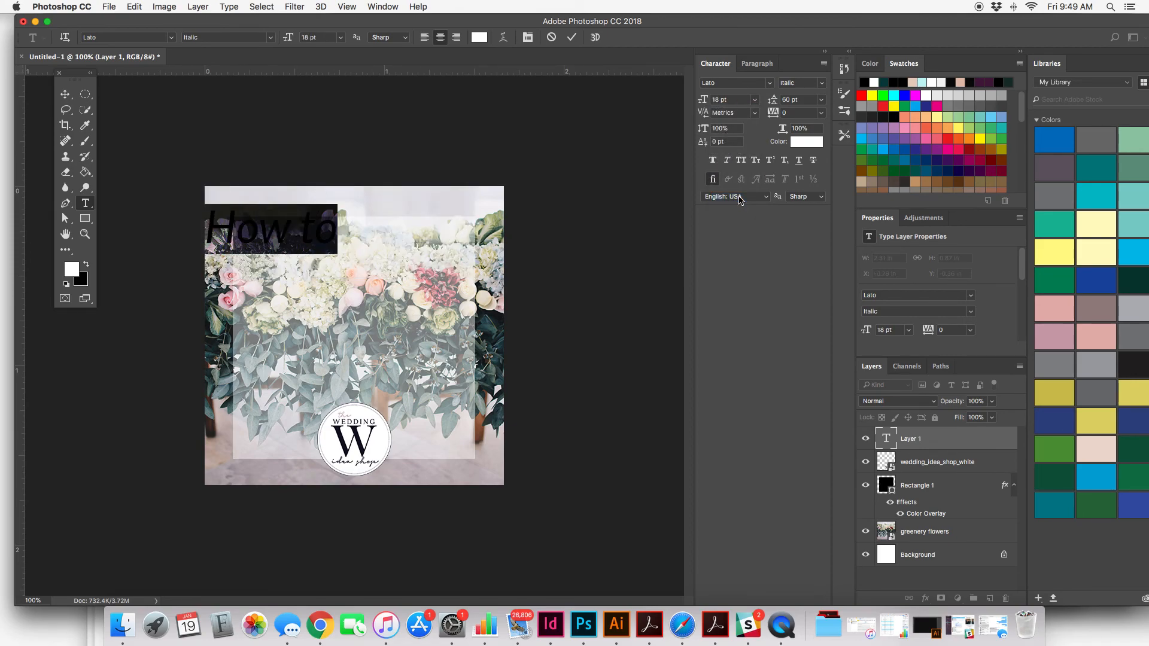
click(703, 99)
text(16)
key(Tab)
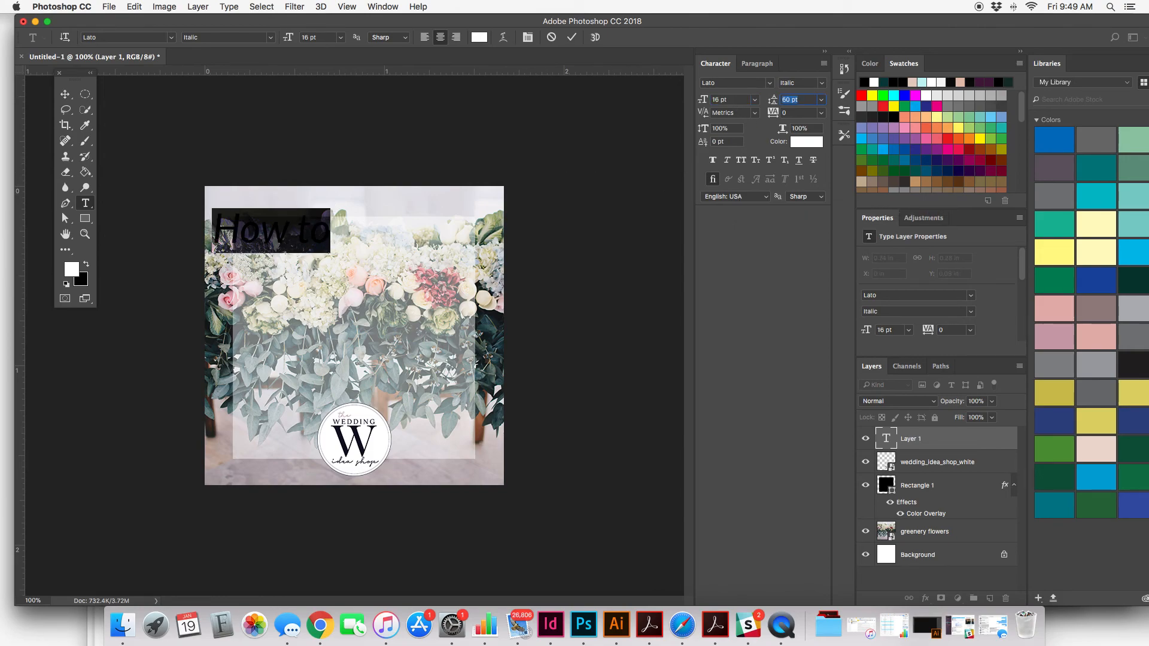
Step: Move the "How to" text to the upper centre of the white square, about X 0.49 in, Y 0.28 in
click(67, 100)
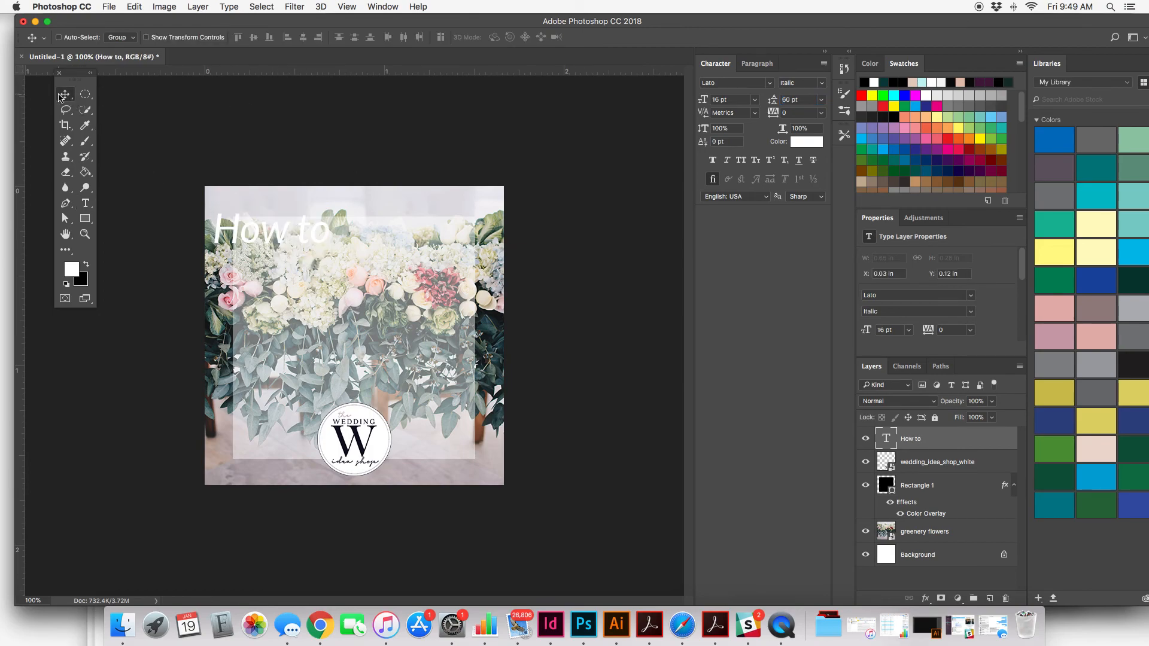
drag(286, 238, 364, 267)
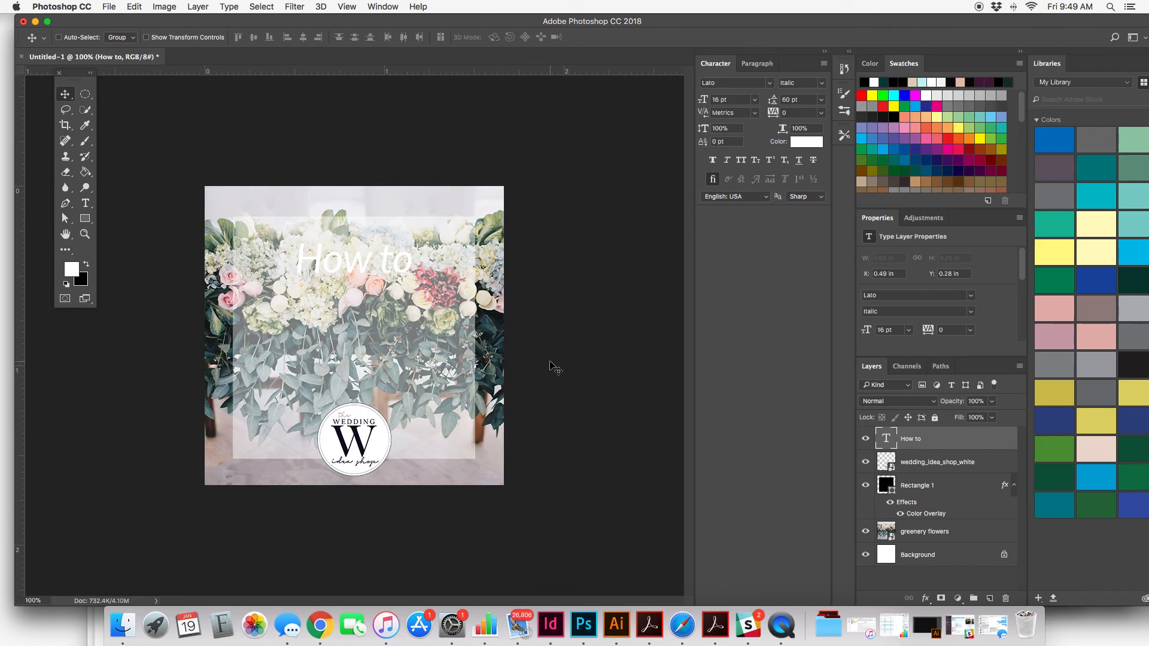
click(762, 63)
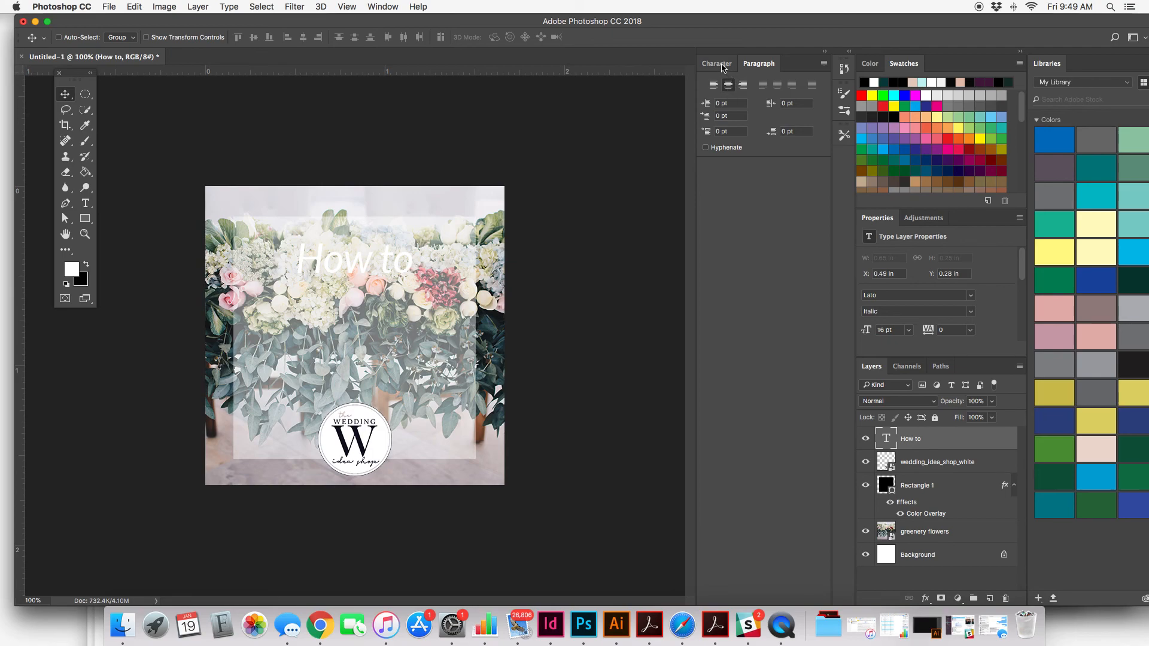
click(716, 64)
Step: Select all of the "How to" text for editing and set its leading to Auto
click(84, 204)
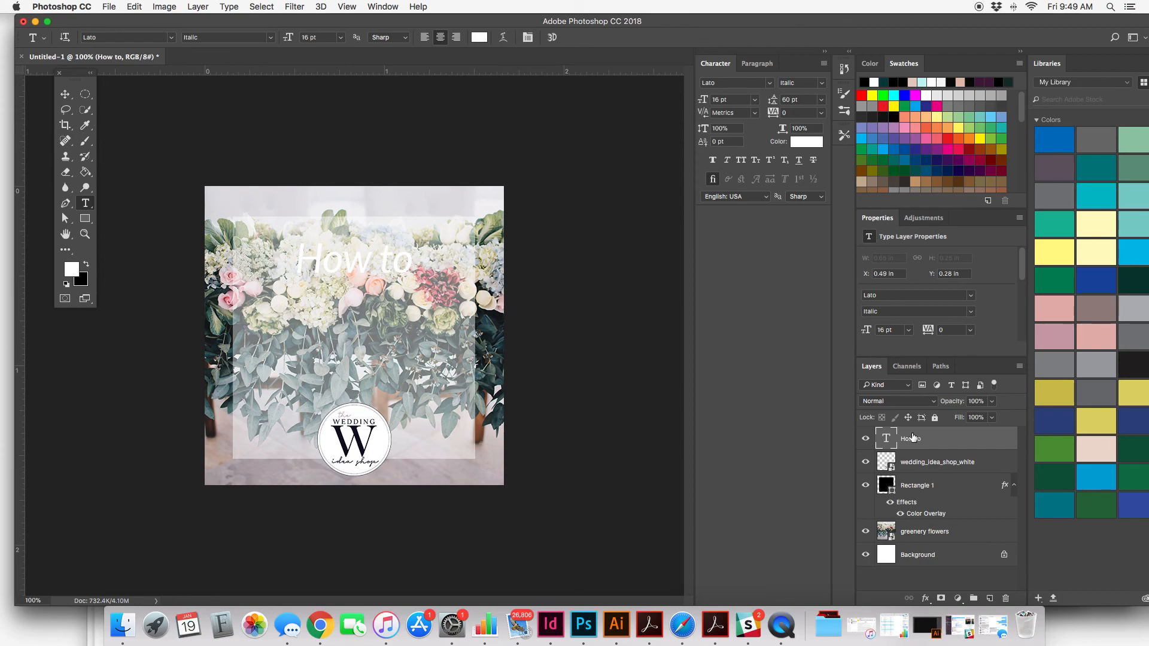
click(410, 261)
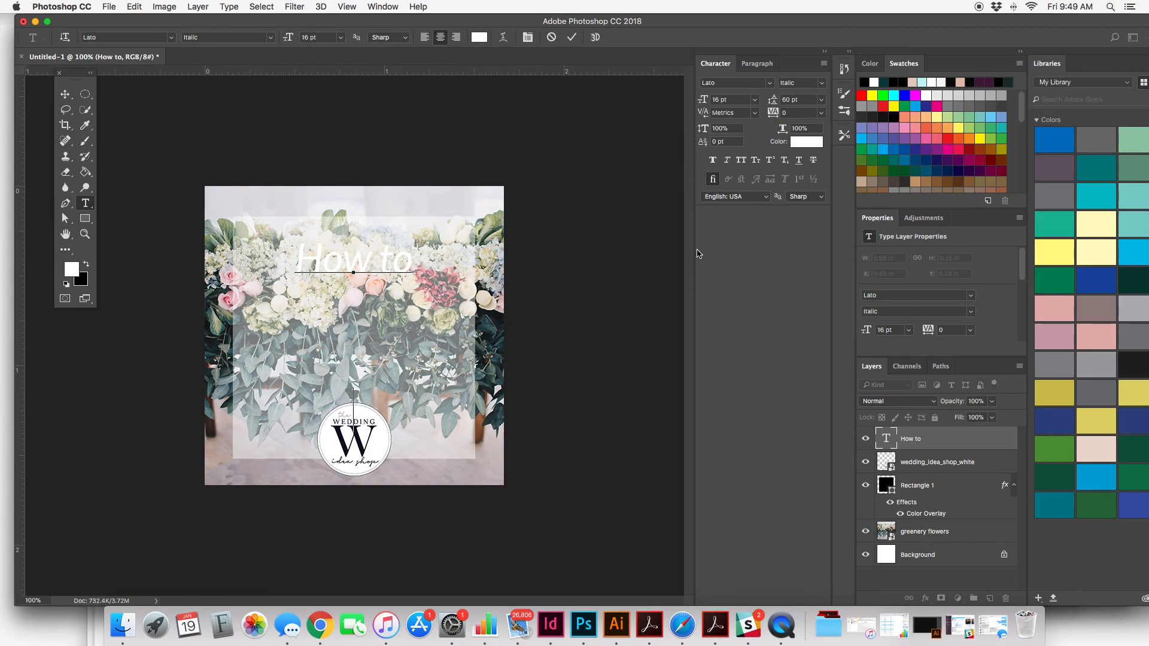
click(821, 101)
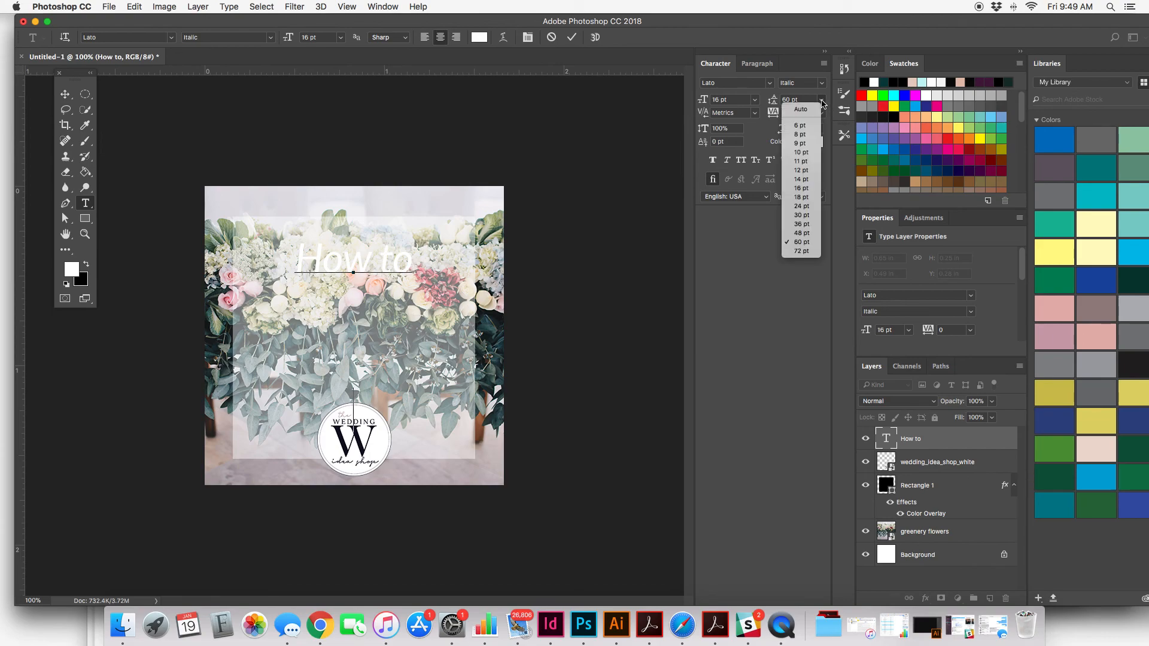
click(803, 110)
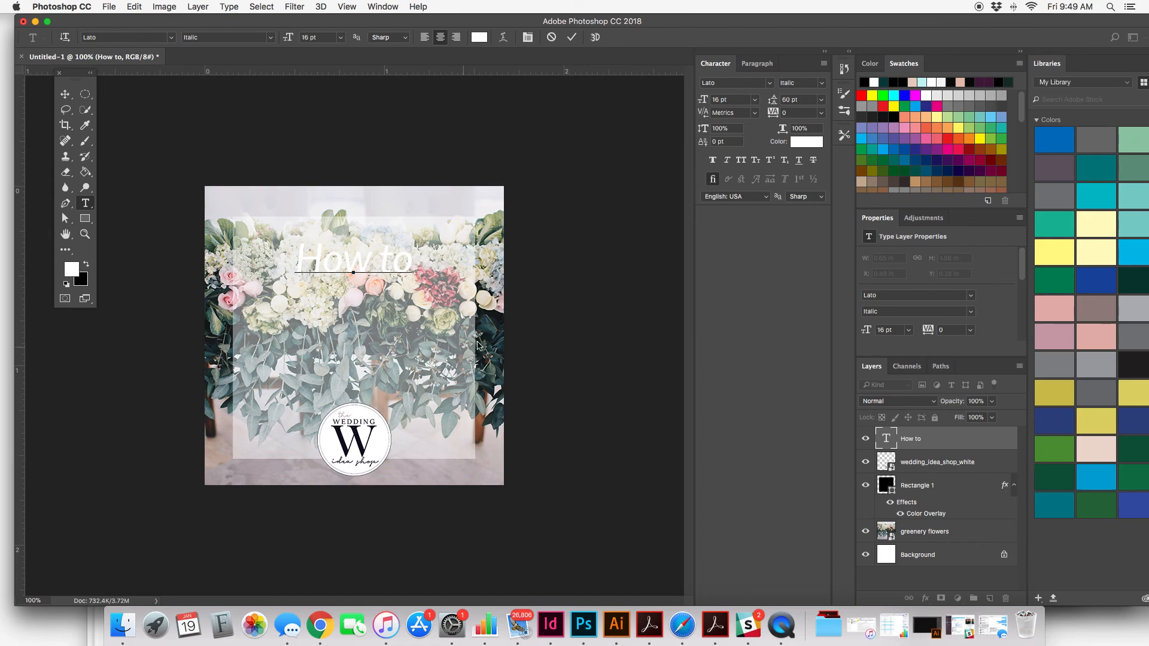
click(398, 277)
click(417, 259)
key(super+a)
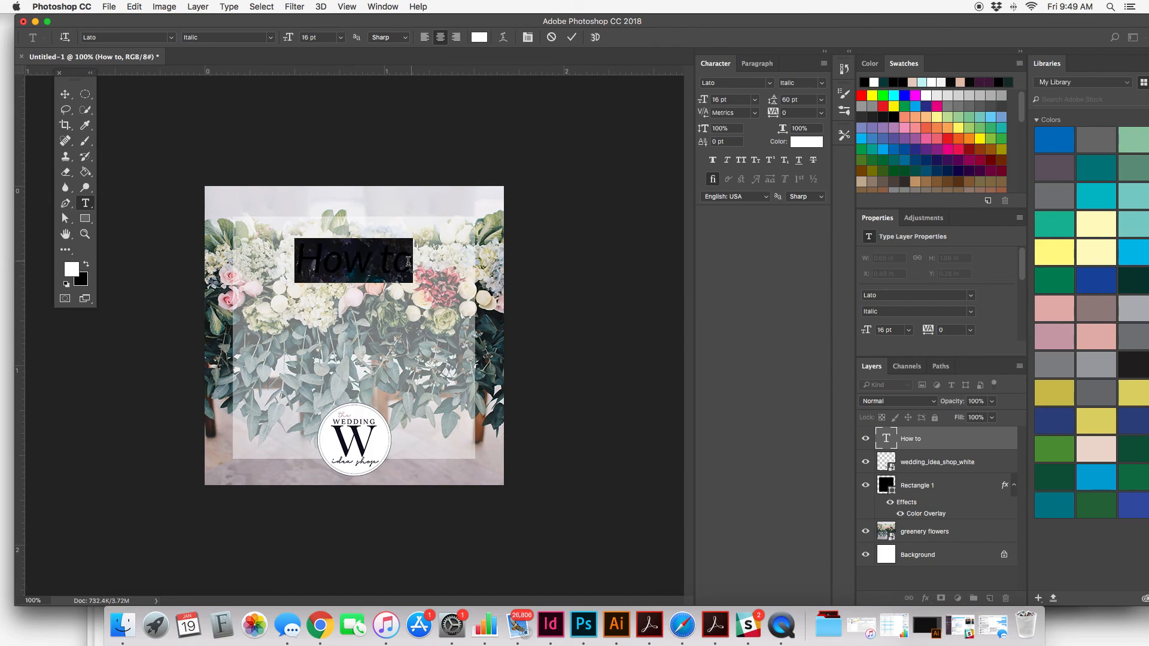
click(815, 100)
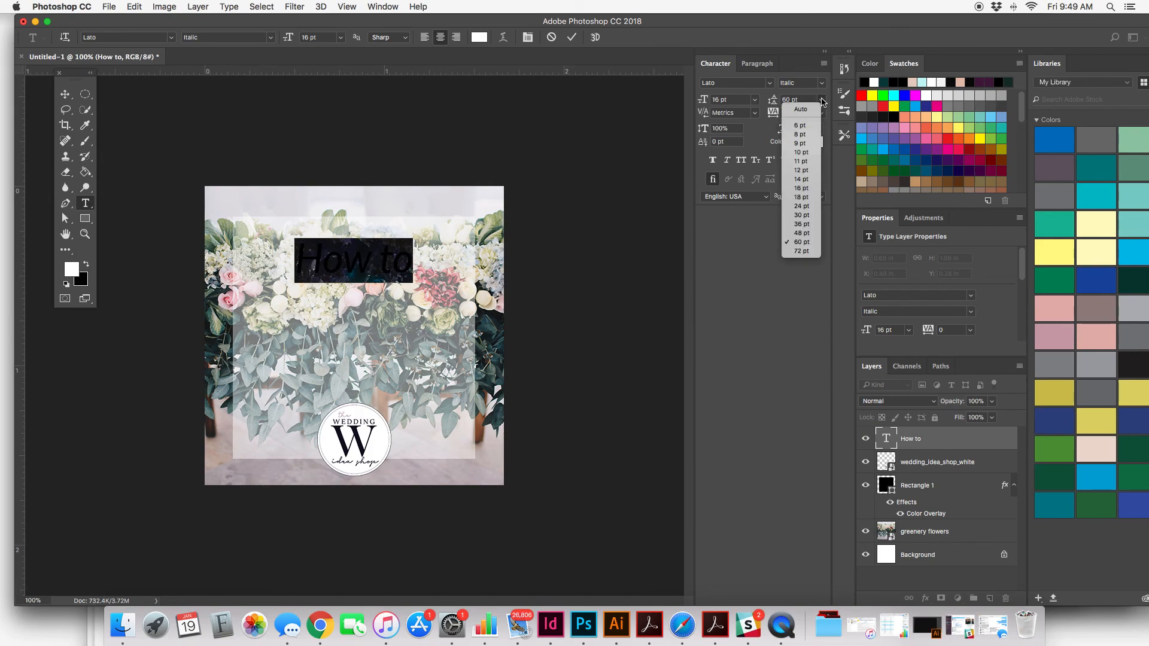
click(796, 107)
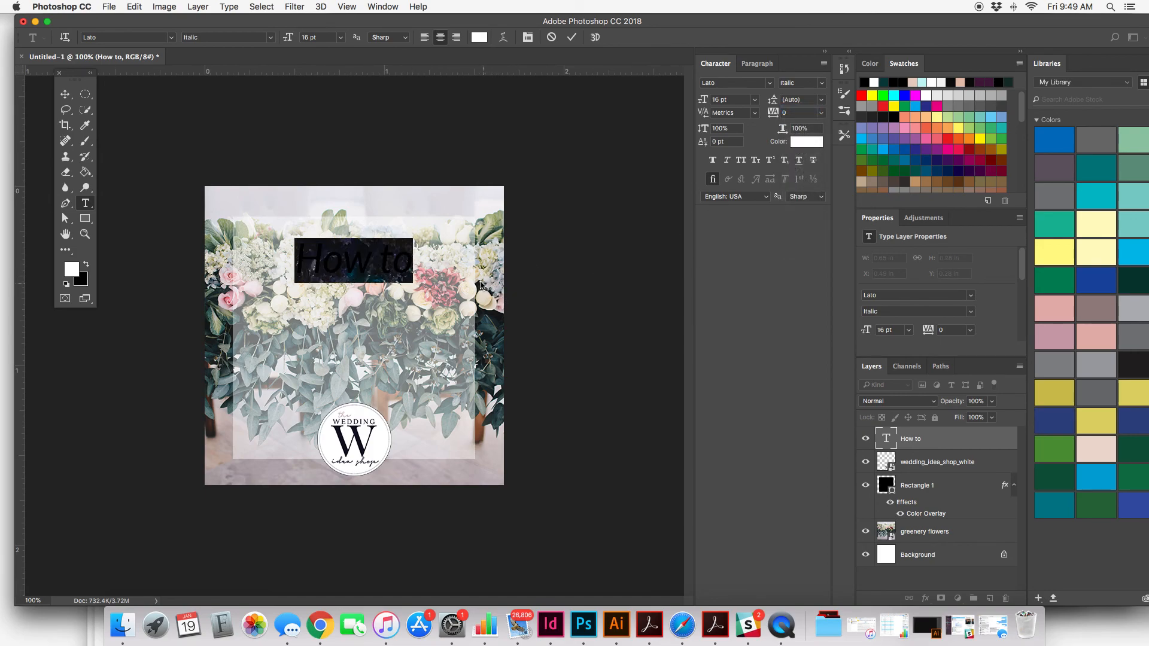
Step: Extend the text below "How to" with the lines "DIY your" and "wedding"
click(412, 259)
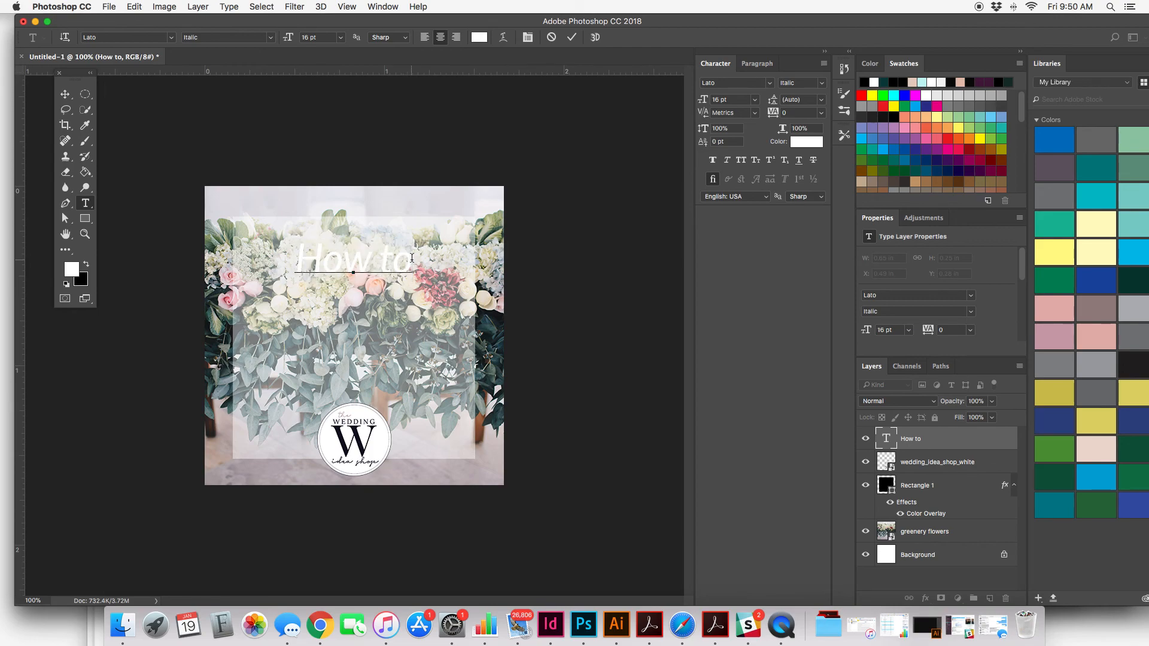
key(Return)
text(DIY)
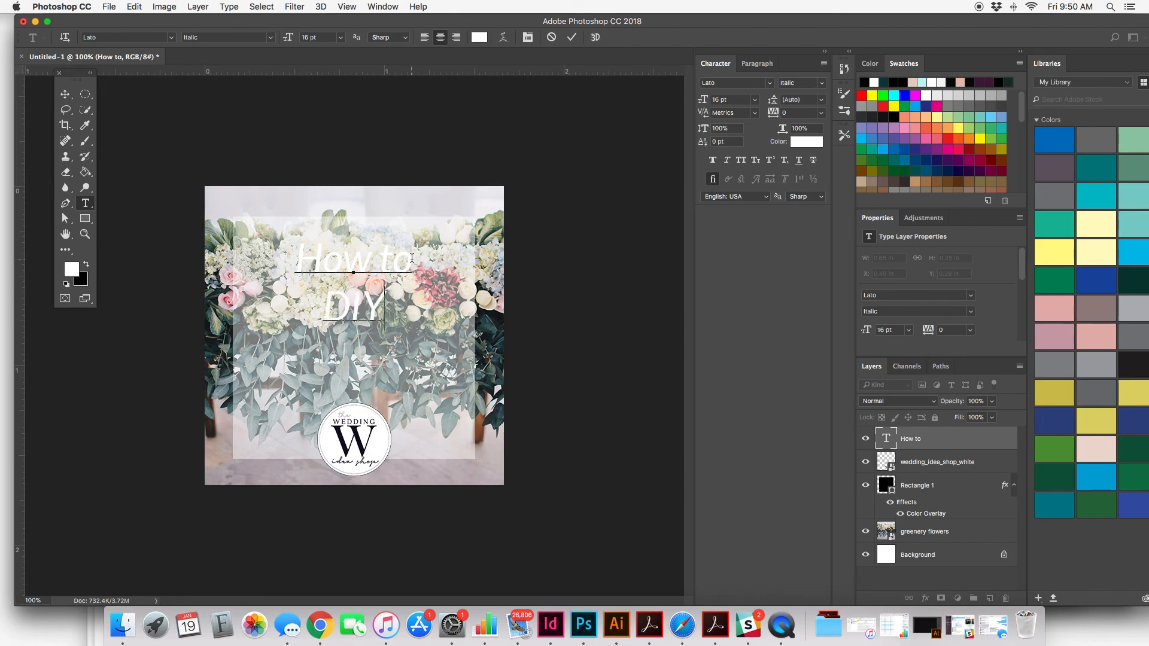
text( you)
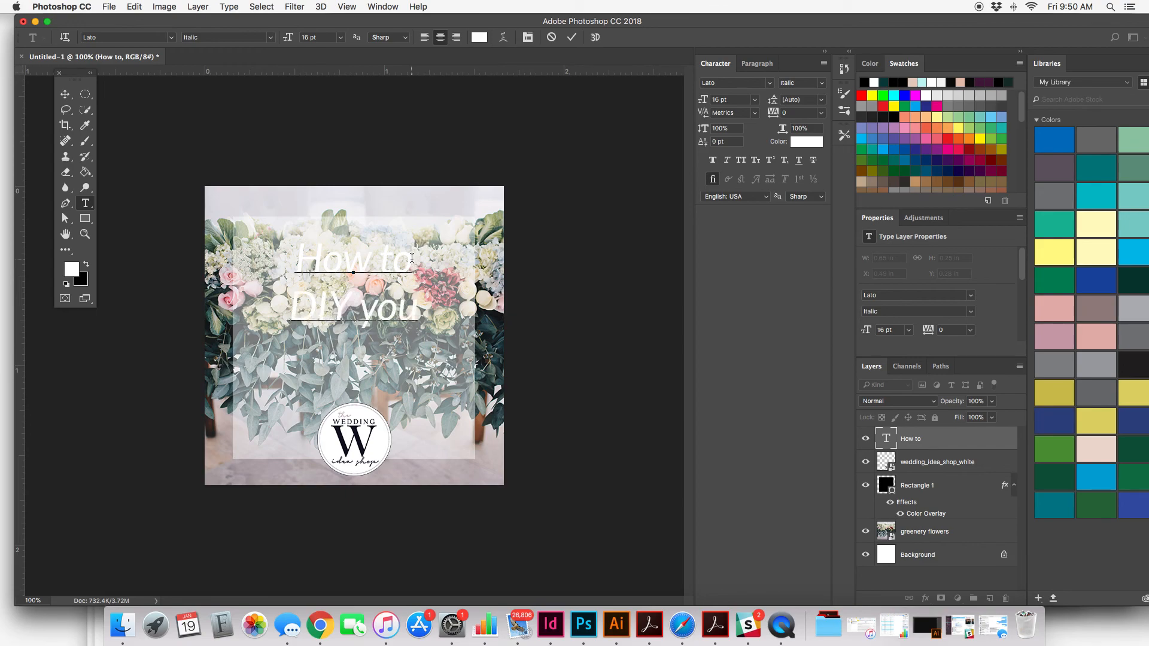
text(r wedding)
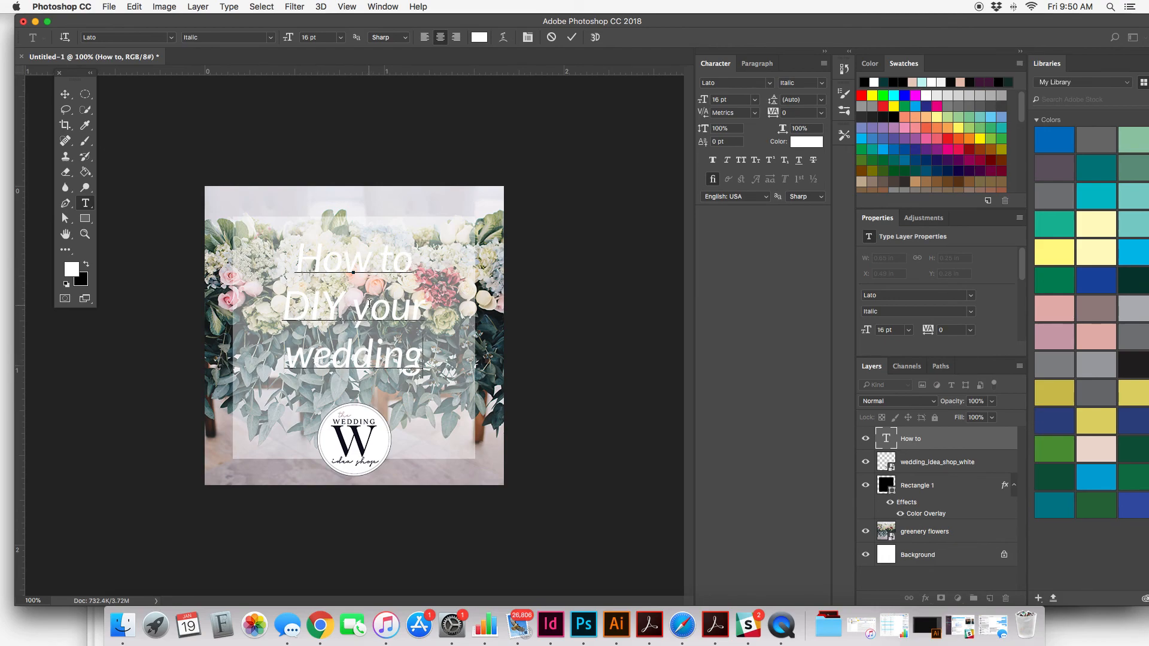
Step: Capitalise the first letters so the last two text lines read "DIY Your" and "Wedding"
drag(369, 304, 359, 305)
text(Y)
key(BackSpace)
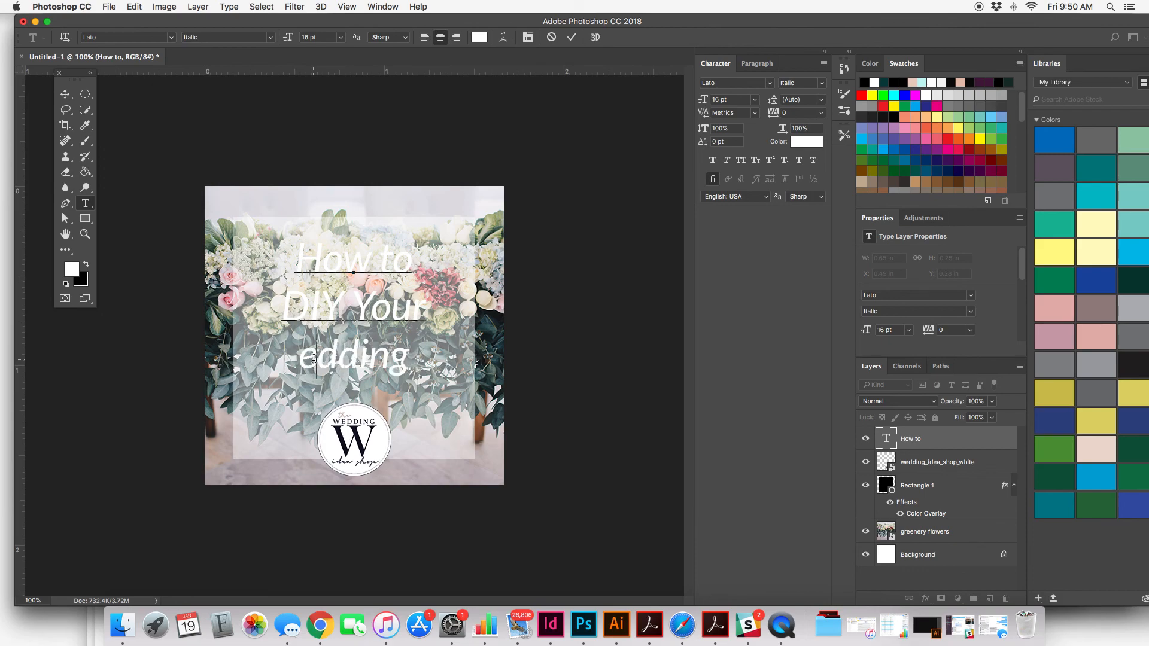
text(W)
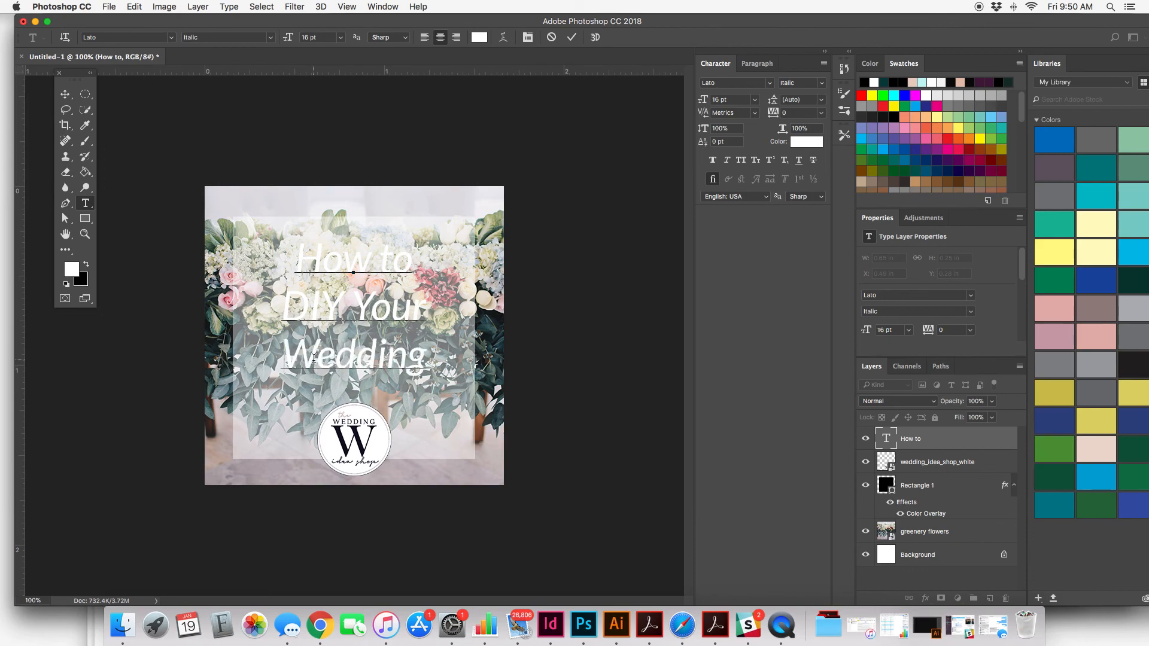
Step: Commit the title text and change its font to Montserrat Regular
click(66, 97)
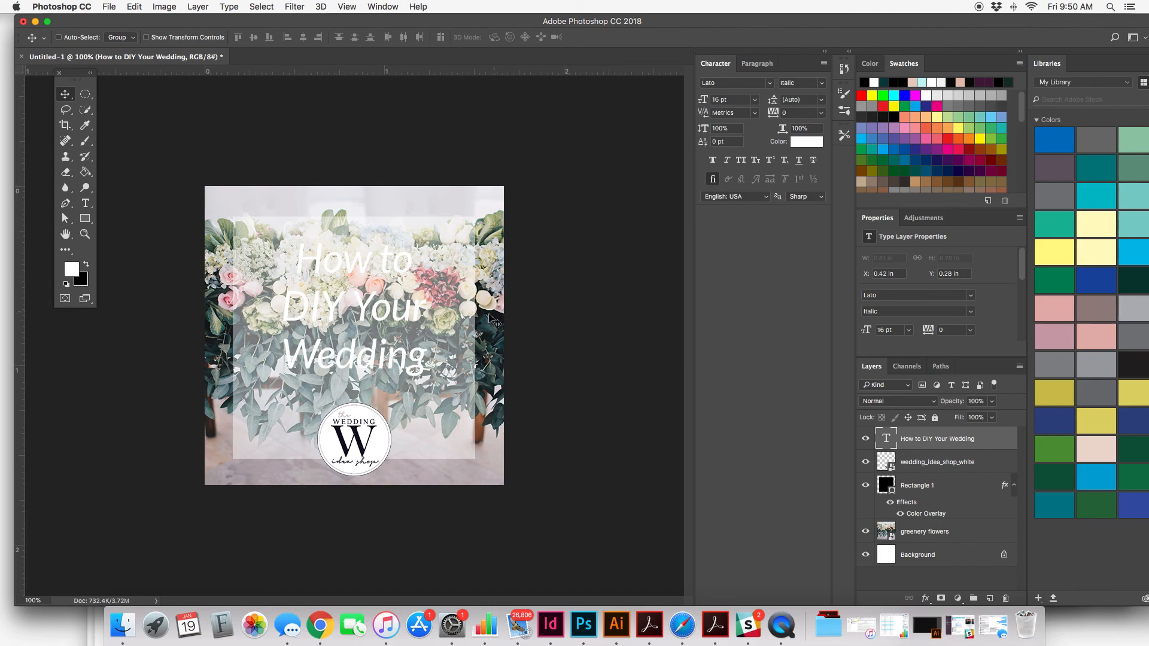
click(770, 83)
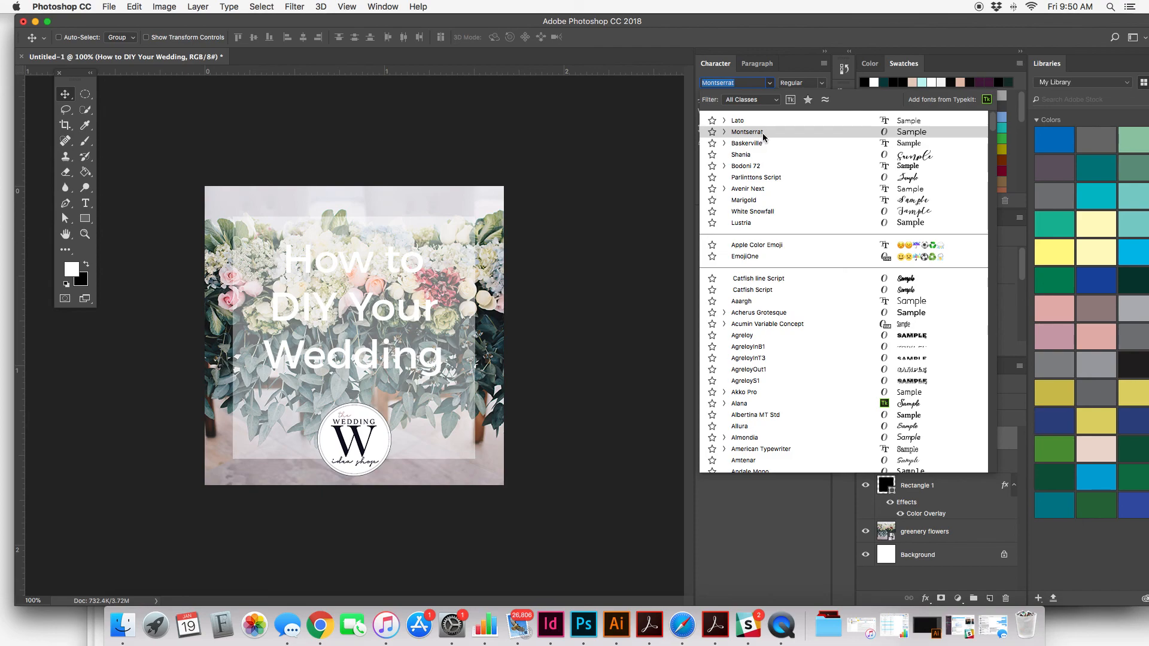
click(762, 134)
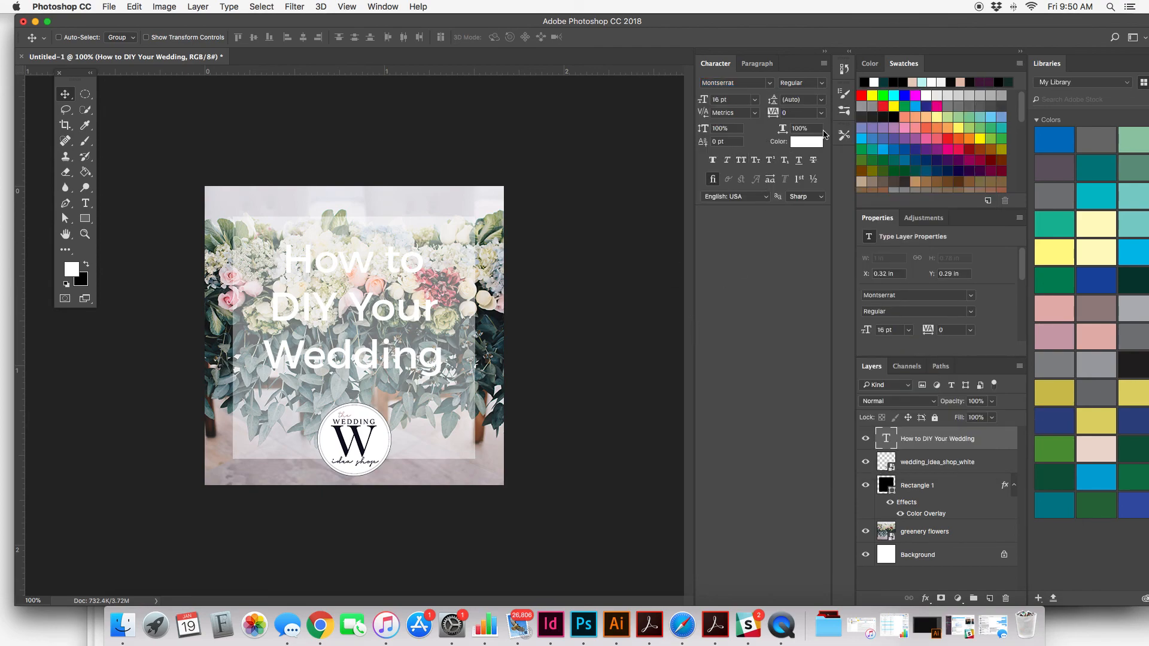
Step: Recolour the title to dark blue-green #192427, sampled from the dark leaves at the photo's edge after trying other photo colours
click(803, 143)
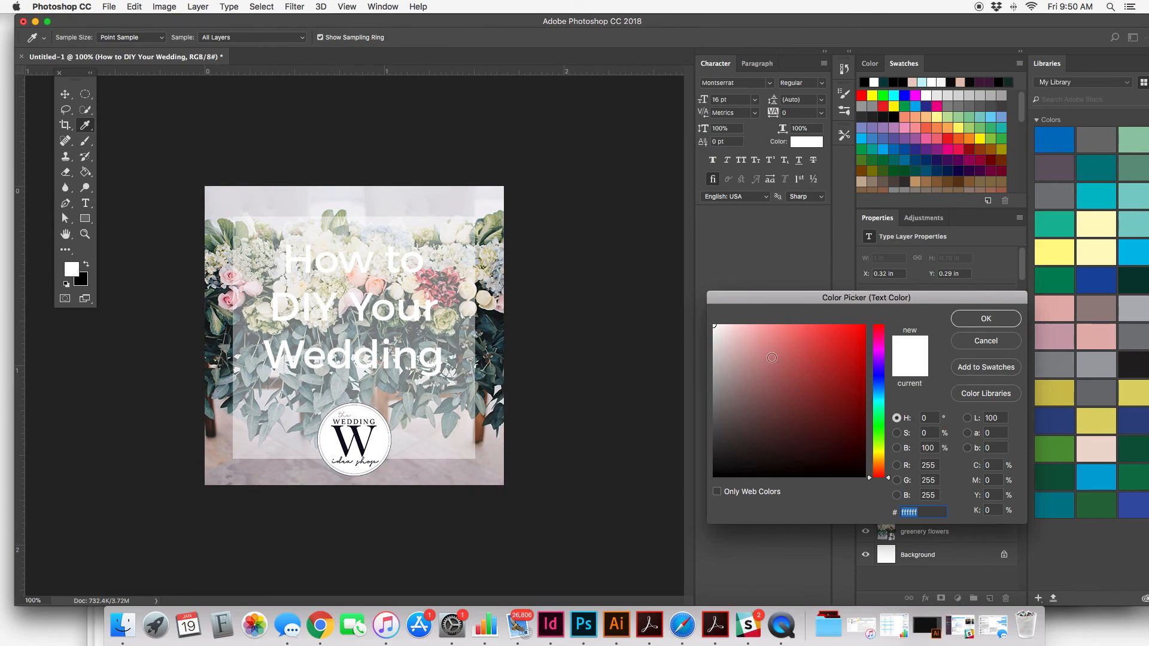
drag(820, 300, 621, 210)
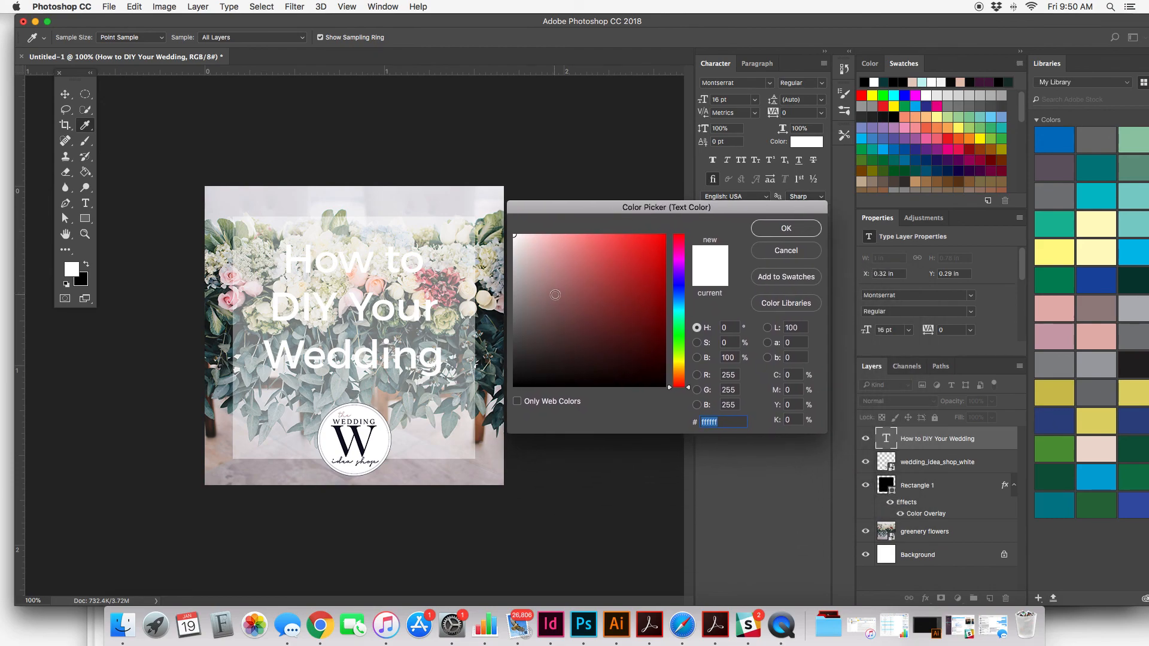
click(494, 330)
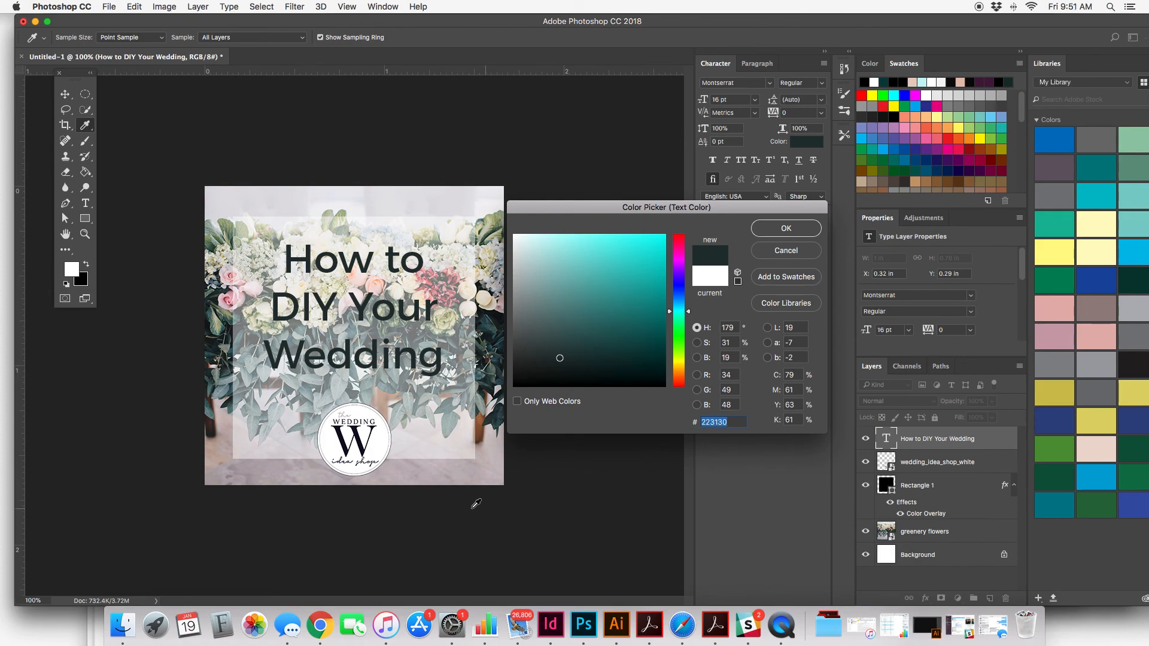
click(229, 297)
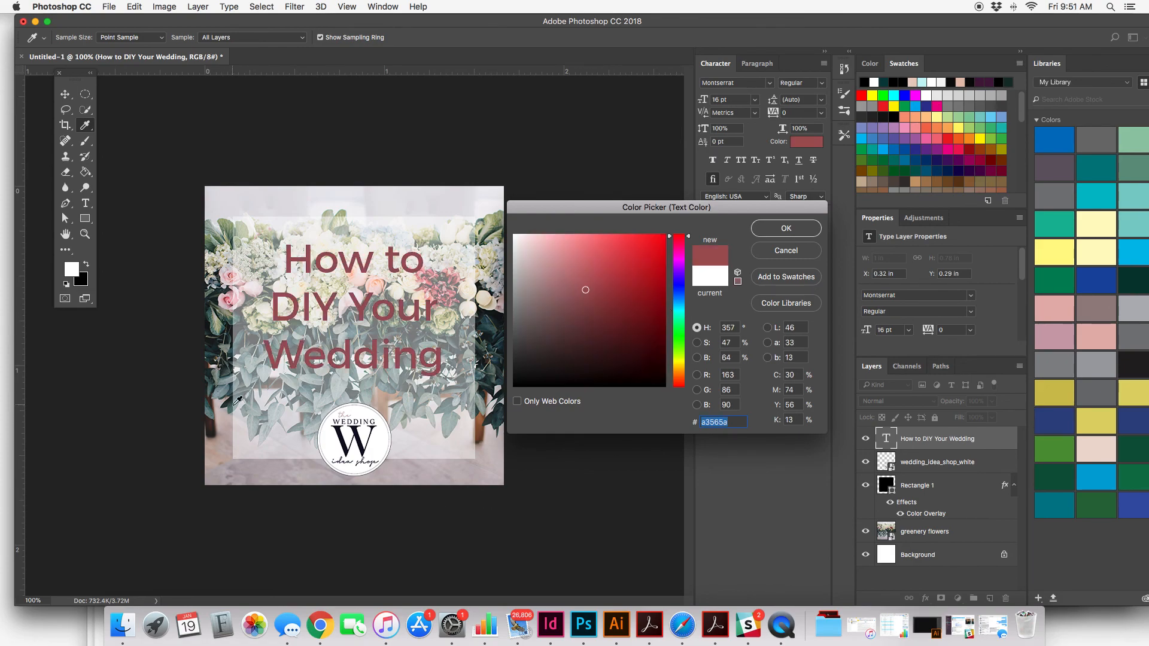
click(219, 394)
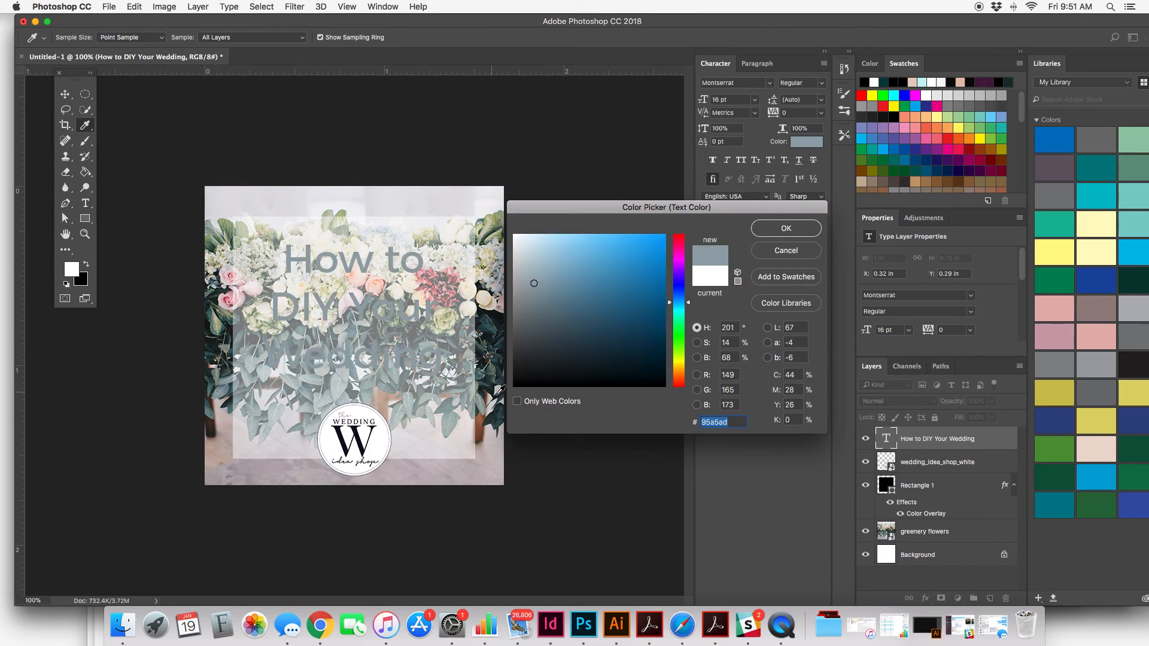
click(492, 322)
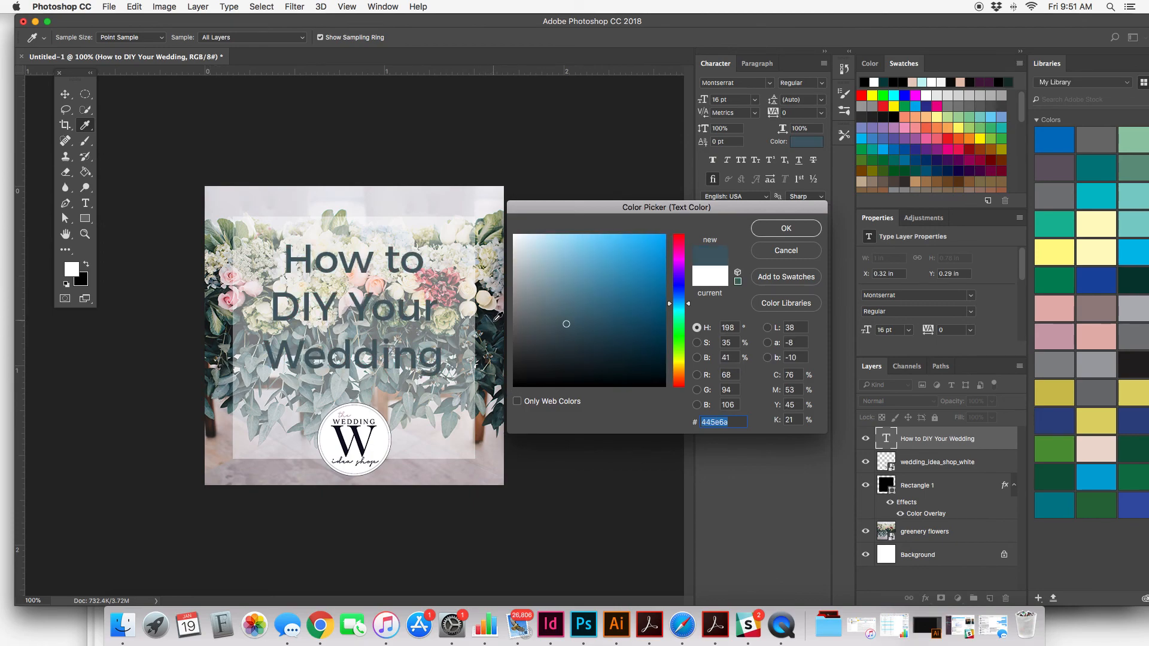
click(501, 321)
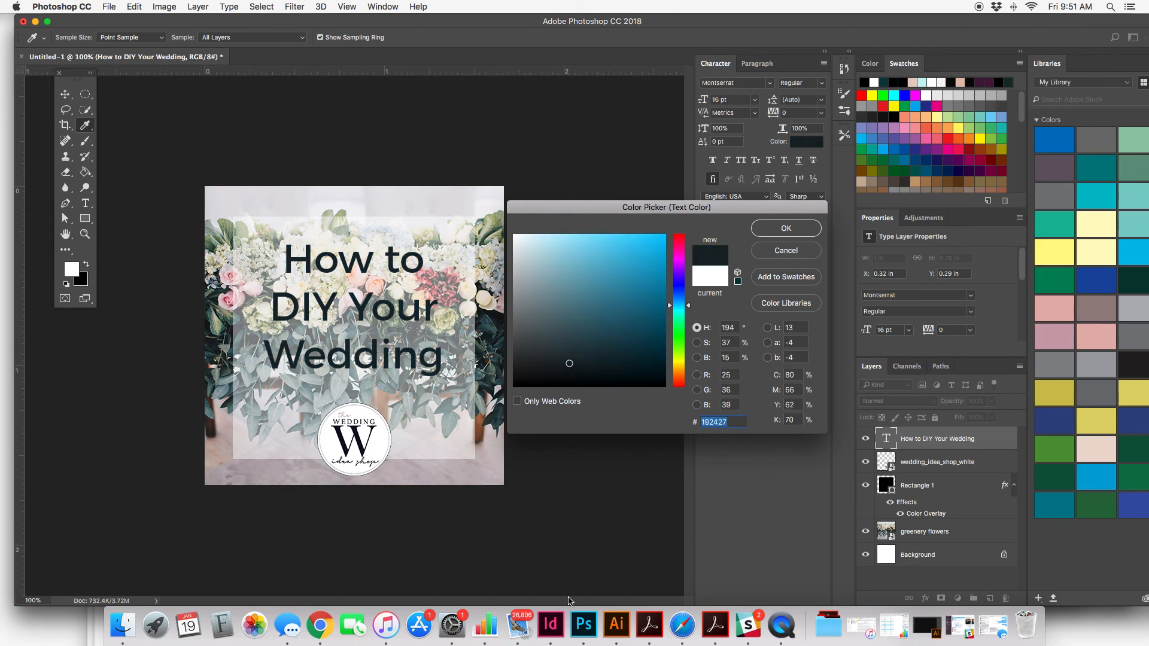
click(790, 232)
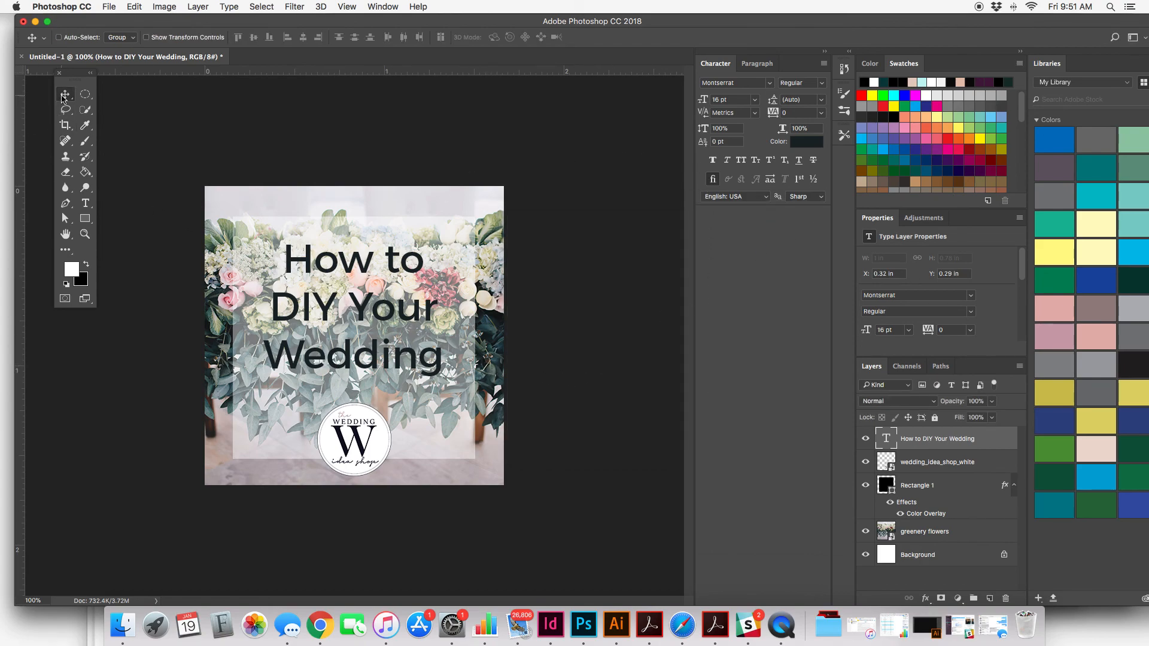
Step: Set the title's line spacing to 18 pt after trying tighter values of 15 and 16 pt
click(806, 100)
text(15)
key(Tab)
click(807, 99)
text(16)
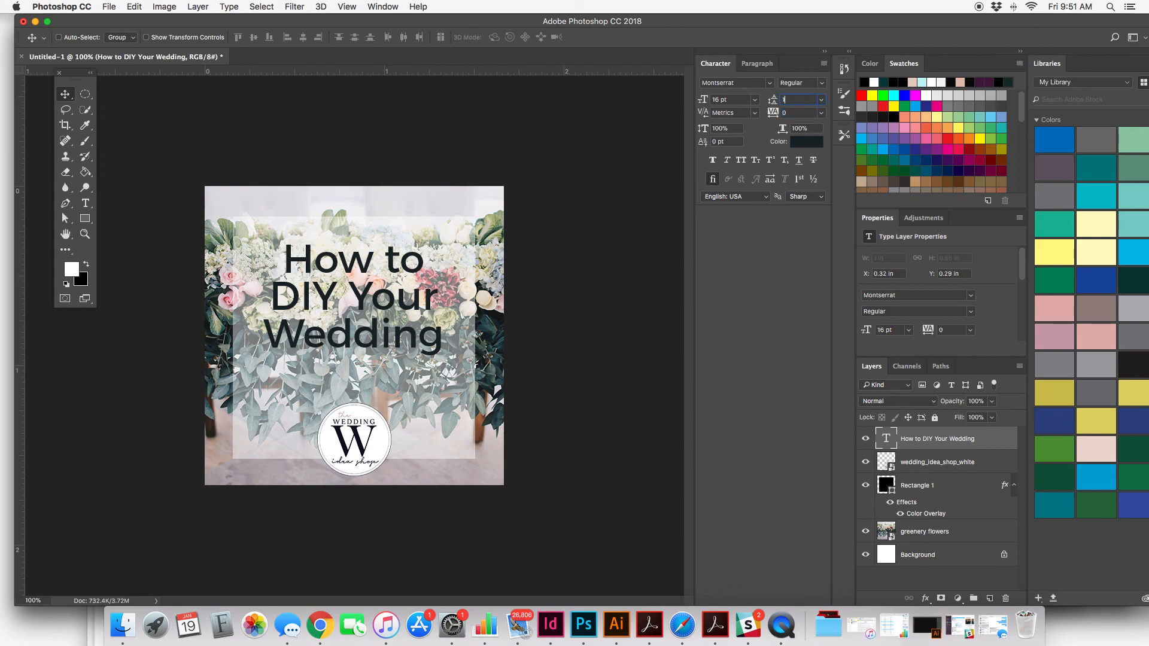
key(Tab)
key(shift+Tab)
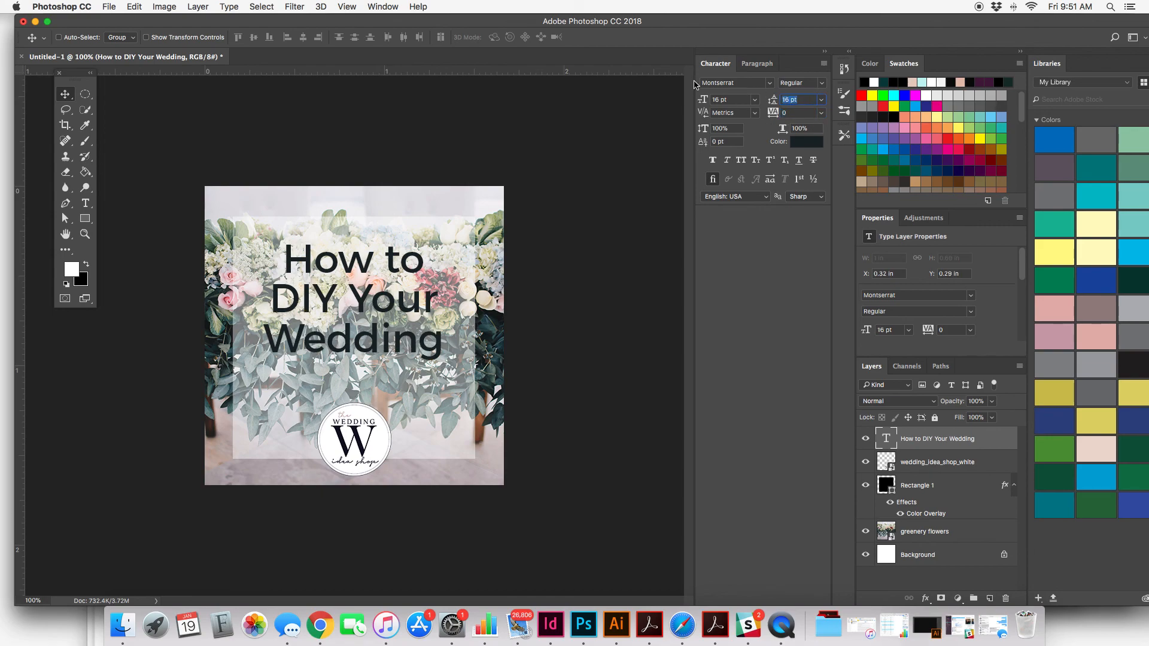
text(18)
key(Tab)
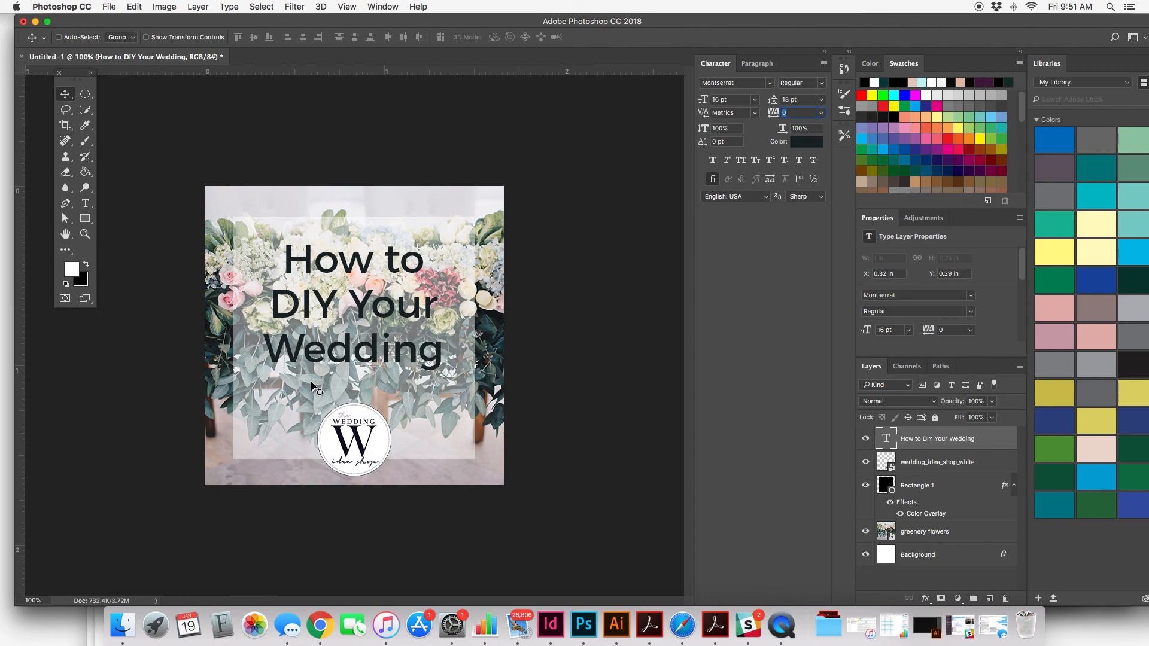
Step: Change only the title word "Wedding" to the Shania Medium script font and commit the text edit
click(86, 204)
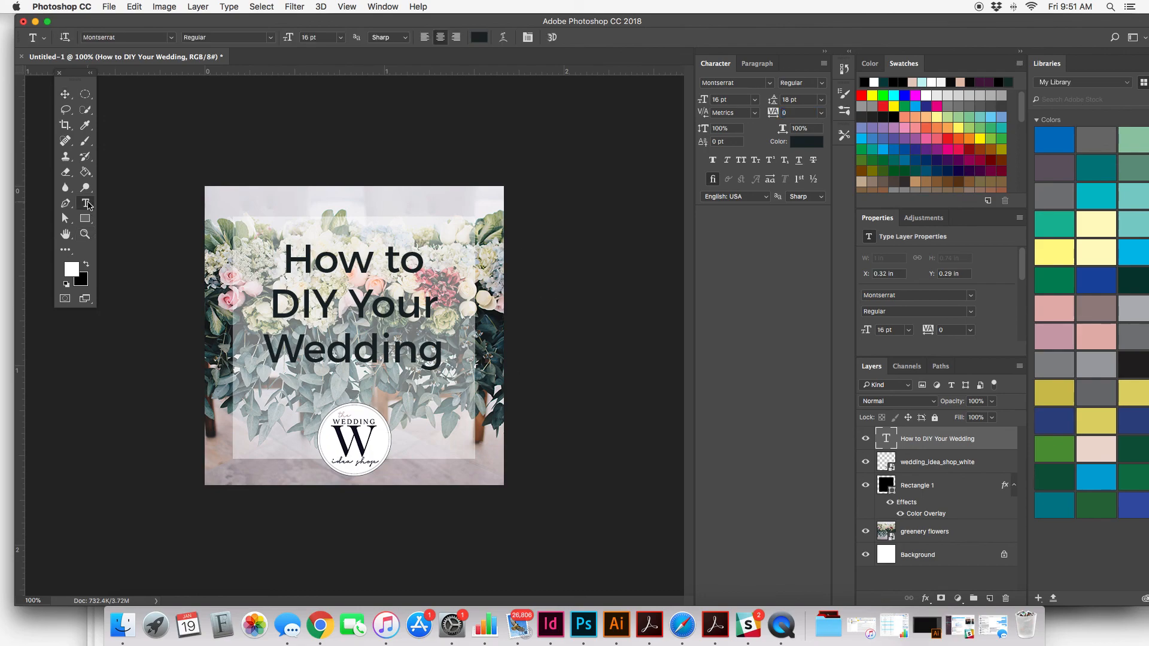
drag(442, 352, 266, 350)
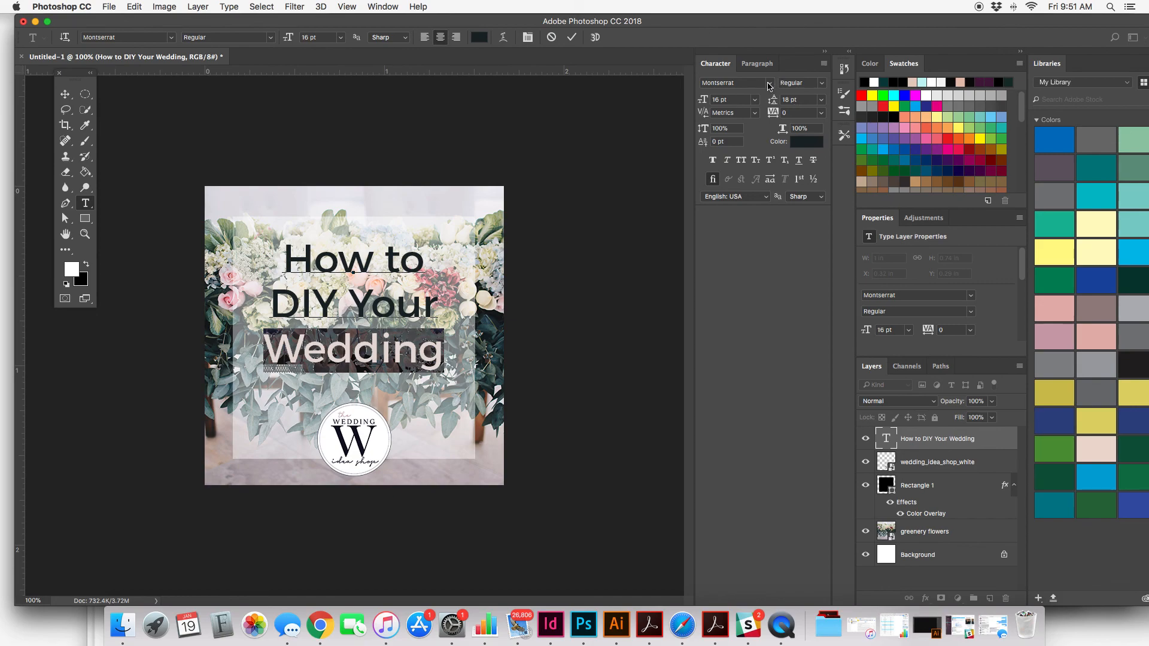
click(769, 82)
key(Down)
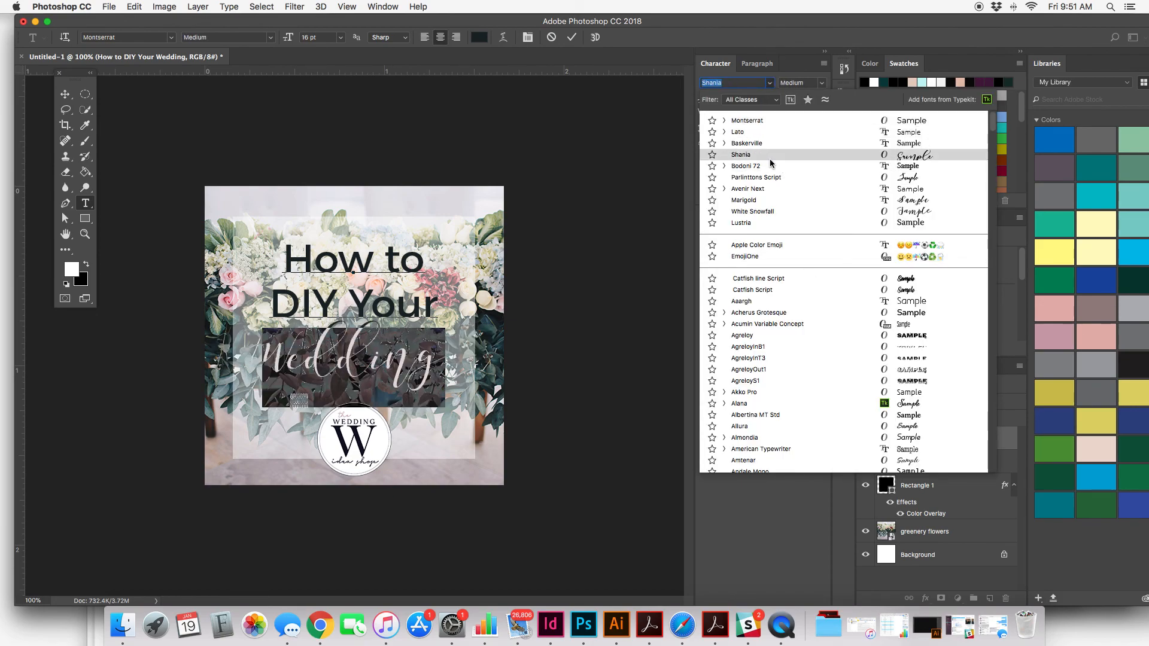
click(771, 157)
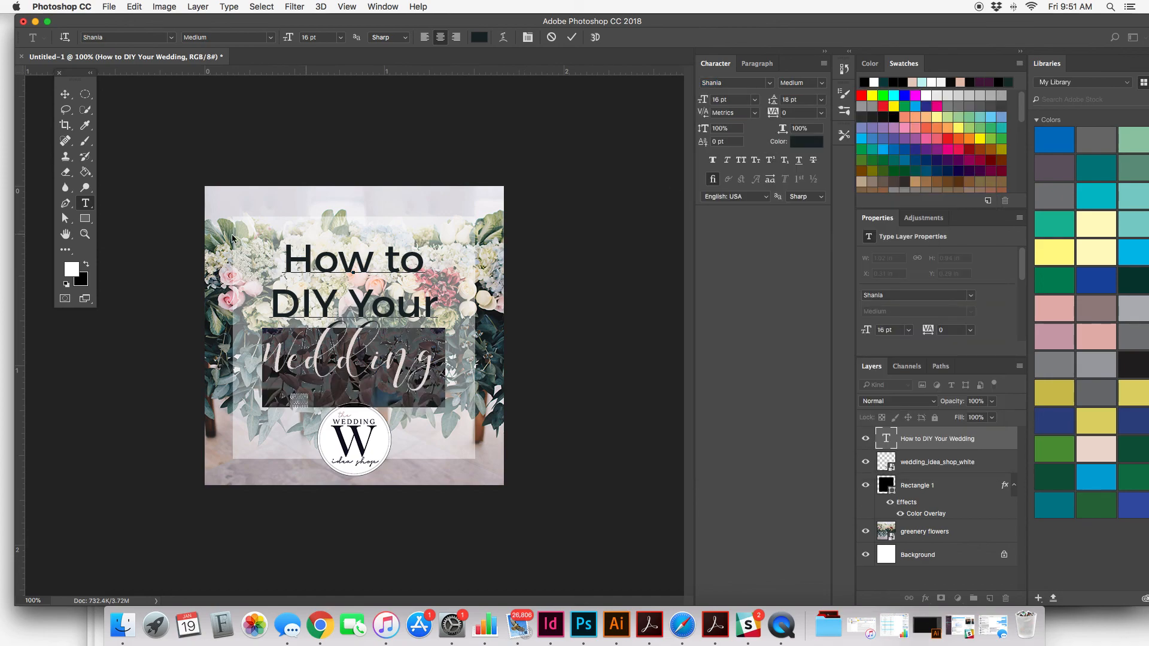
click(67, 96)
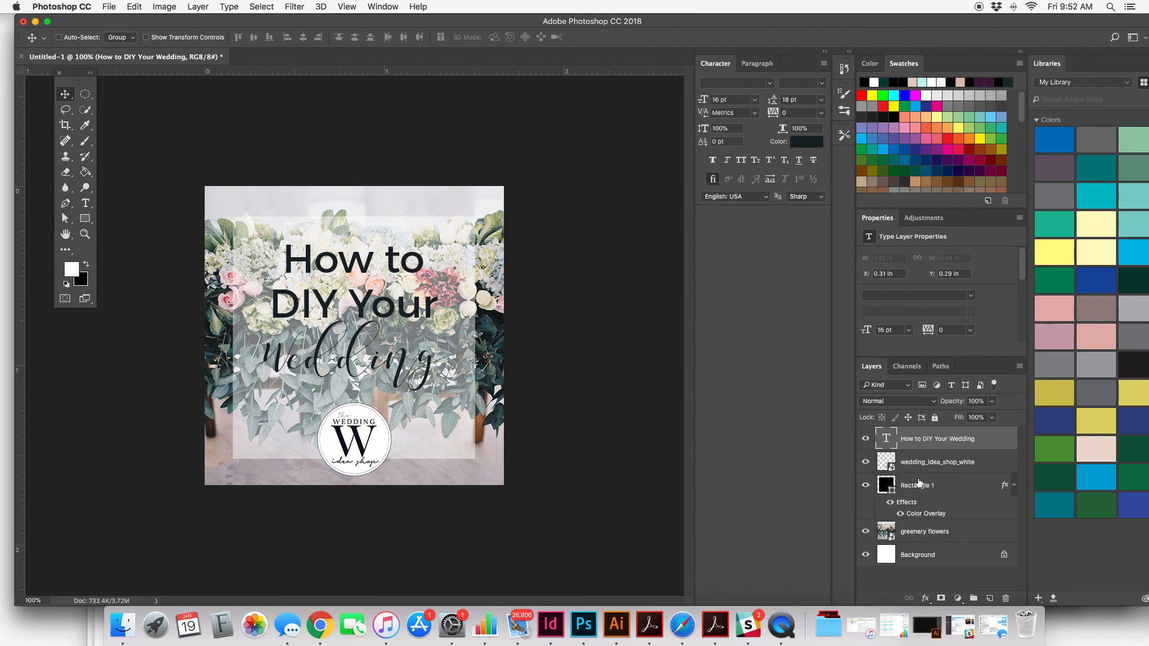
Step: Raise the opacity of the white square layer Rectangle 1 to 68%
click(913, 490)
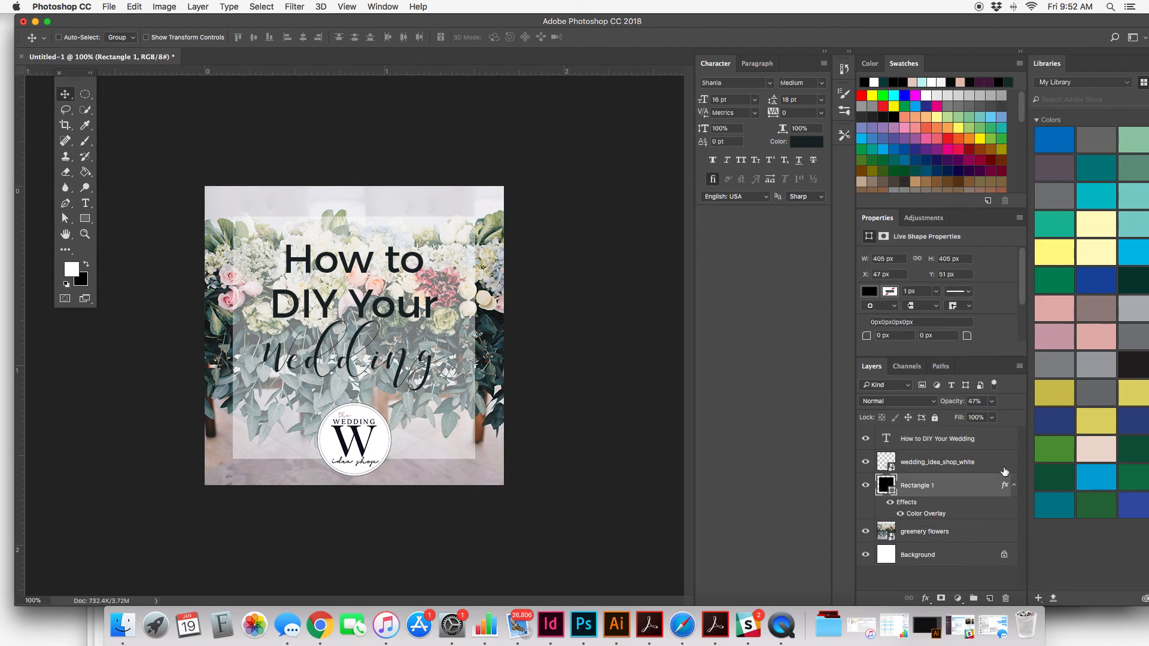
click(990, 402)
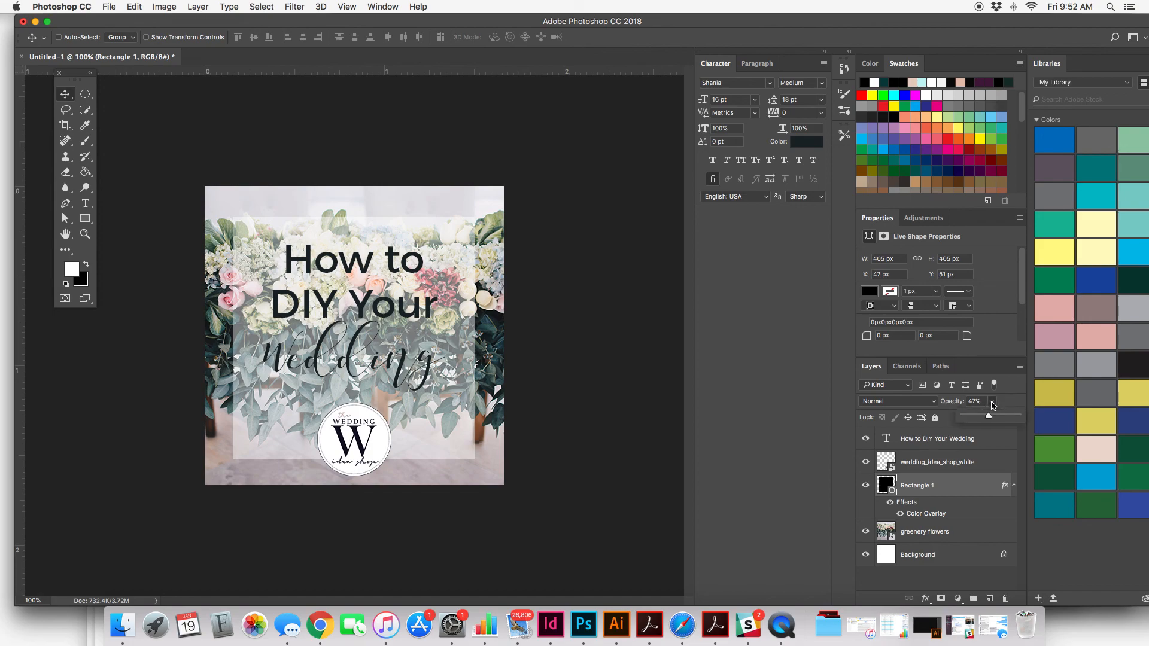
drag(989, 419, 1002, 417)
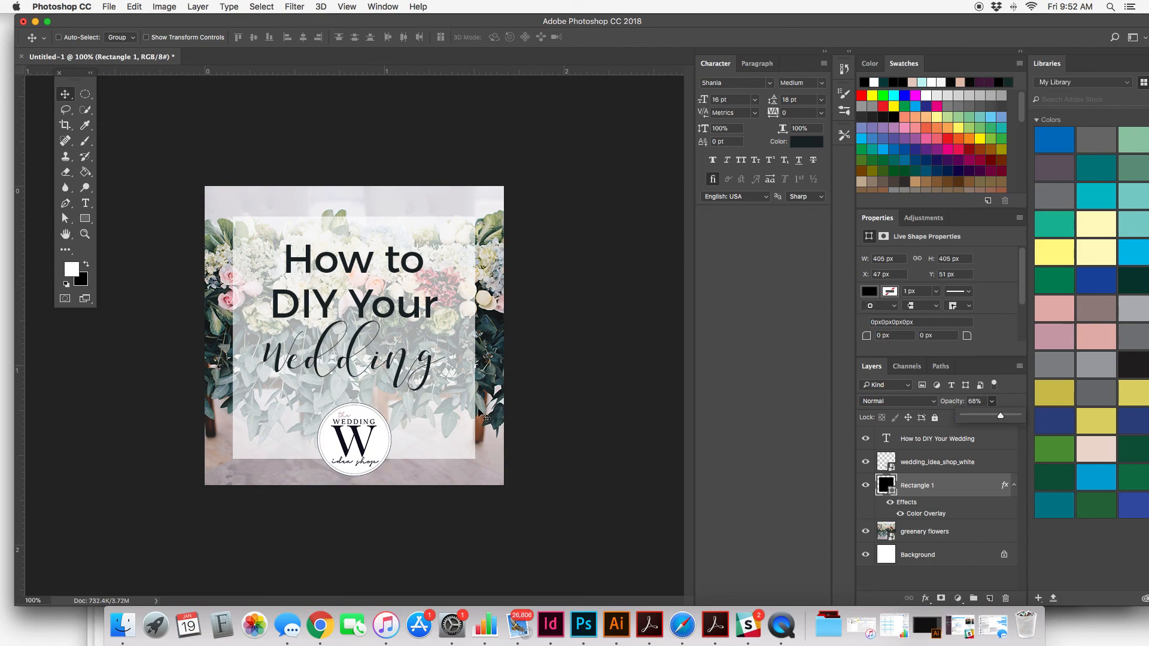
click(63, 94)
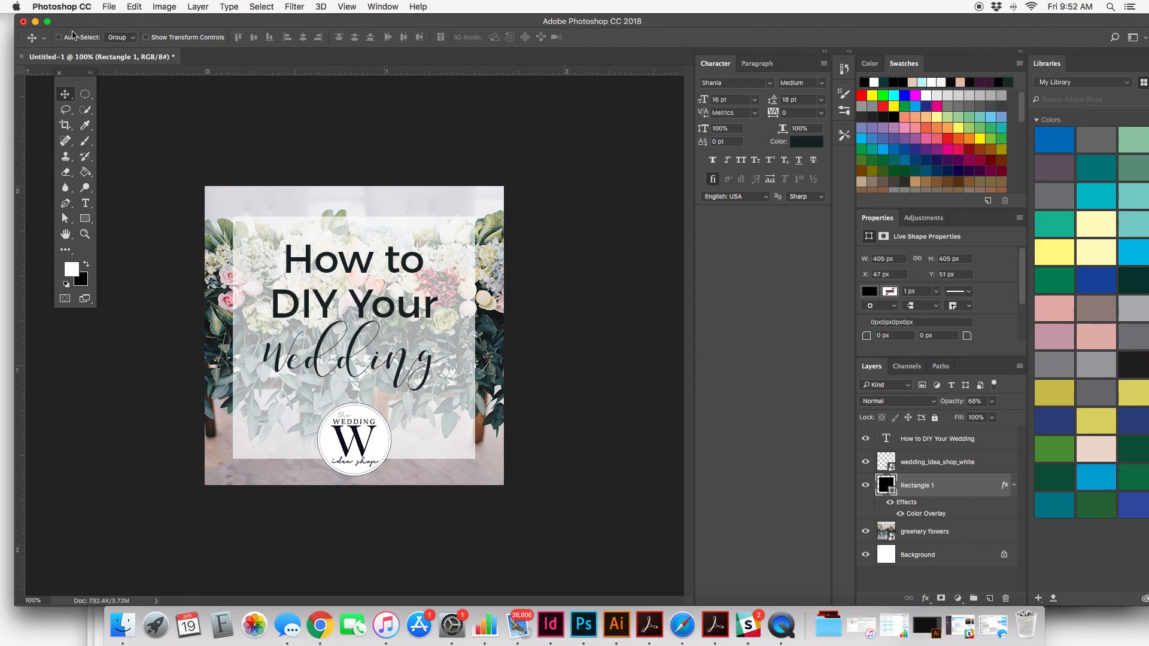
Step: Start saving the document under a new name and choose The Wedding Idea Shop's Social Media Graphics folder
click(109, 6)
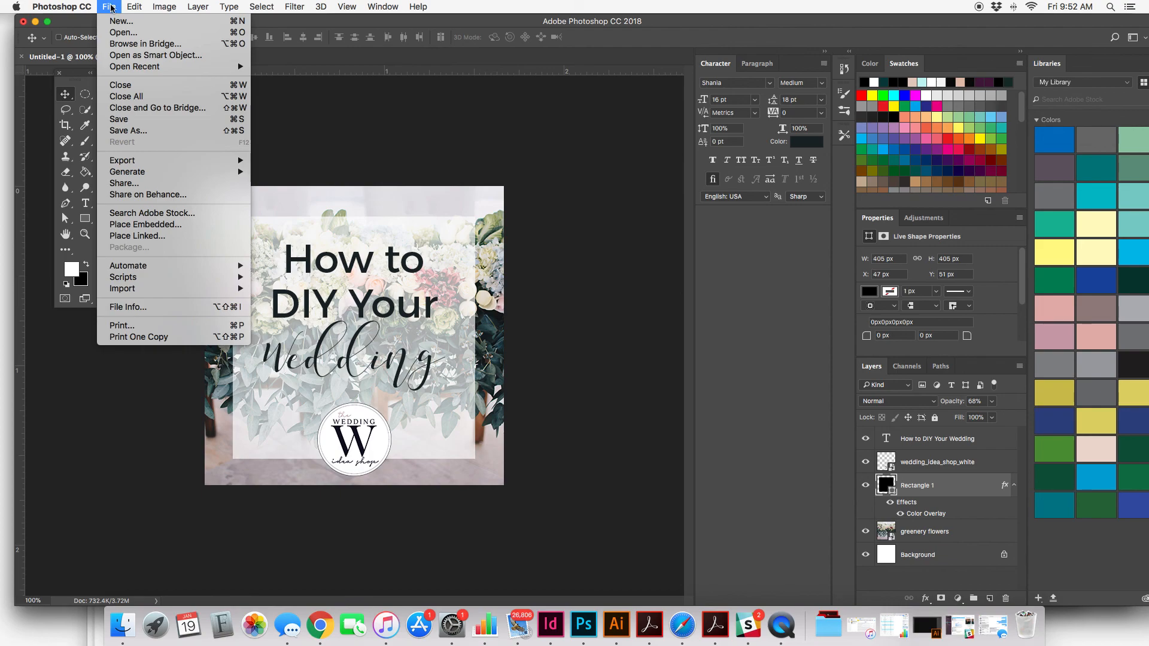
click(135, 133)
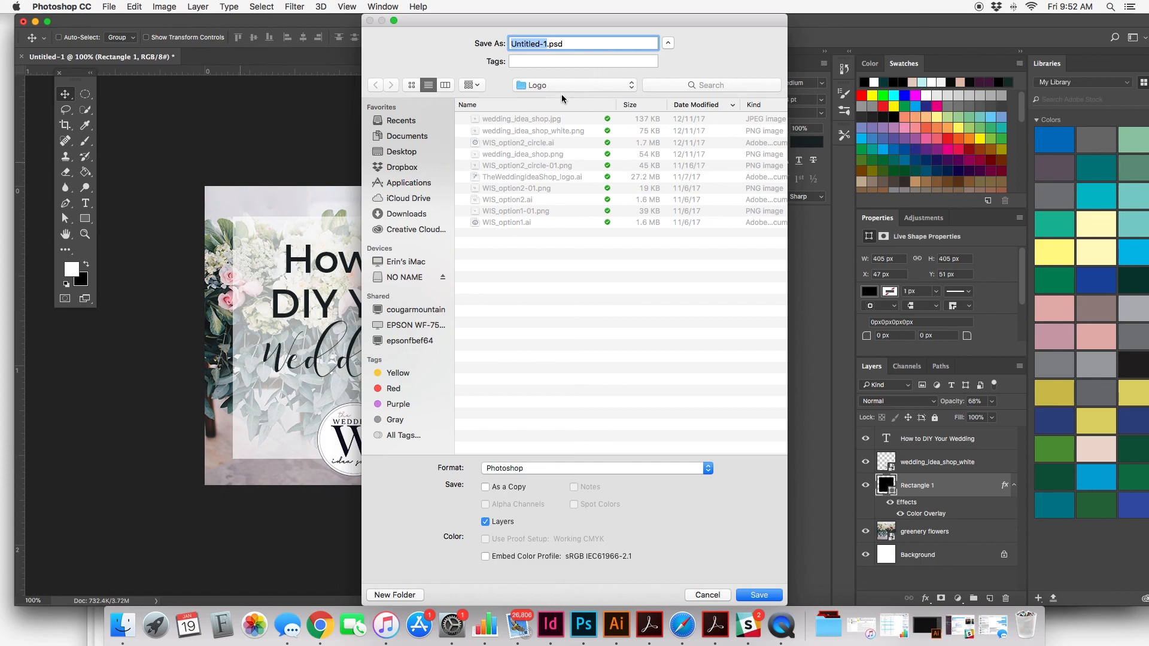
click(556, 87)
click(554, 97)
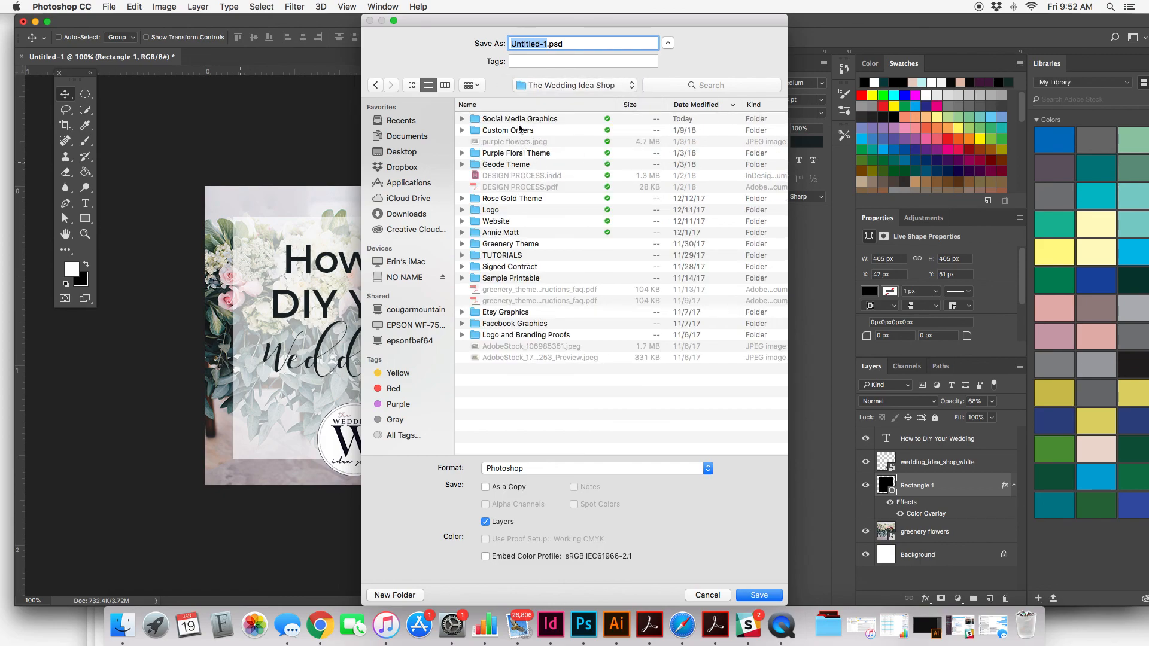
click(519, 119)
double_click(519, 119)
Step: Name the file wis_facebook_post and save it in Photoshop format with layers and Maximize Compatibility on
drag(547, 45, 486, 42)
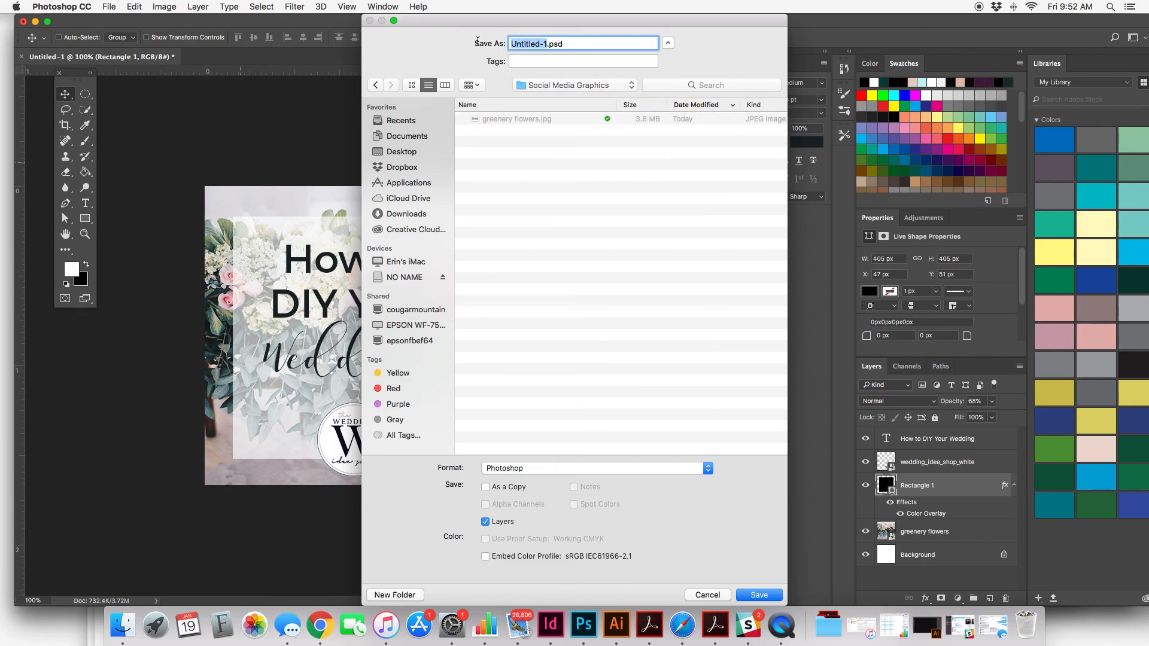
text(wis_facebook_post)
click(511, 469)
click(511, 468)
drag(463, 18, 429, 27)
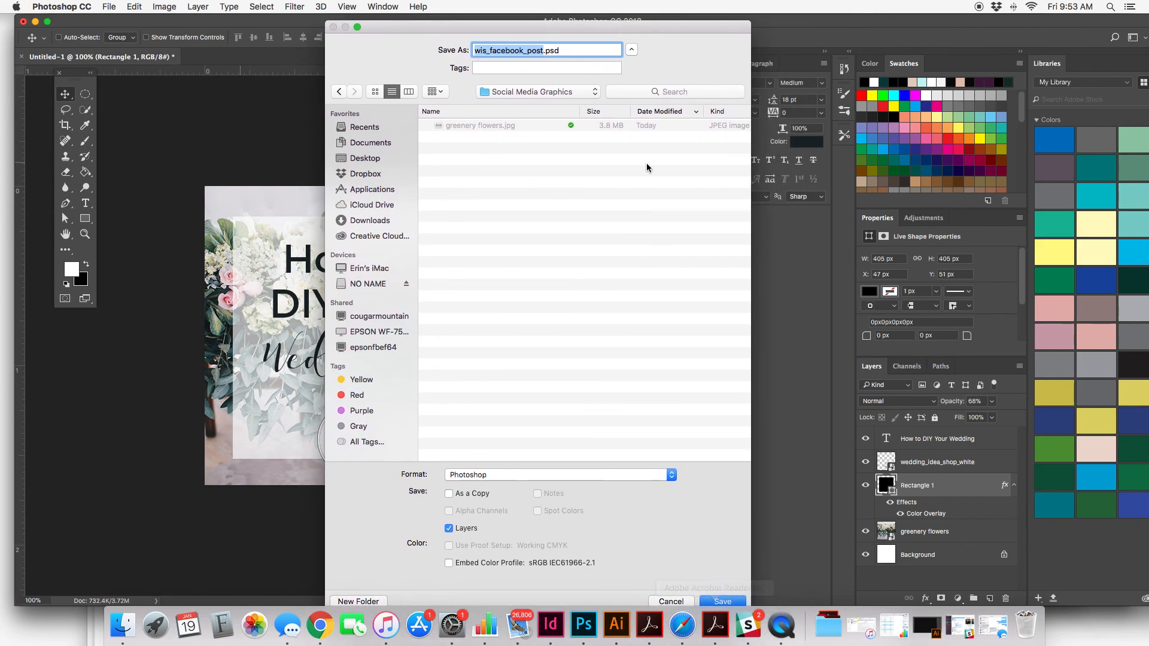
drag(643, 32, 645, 11)
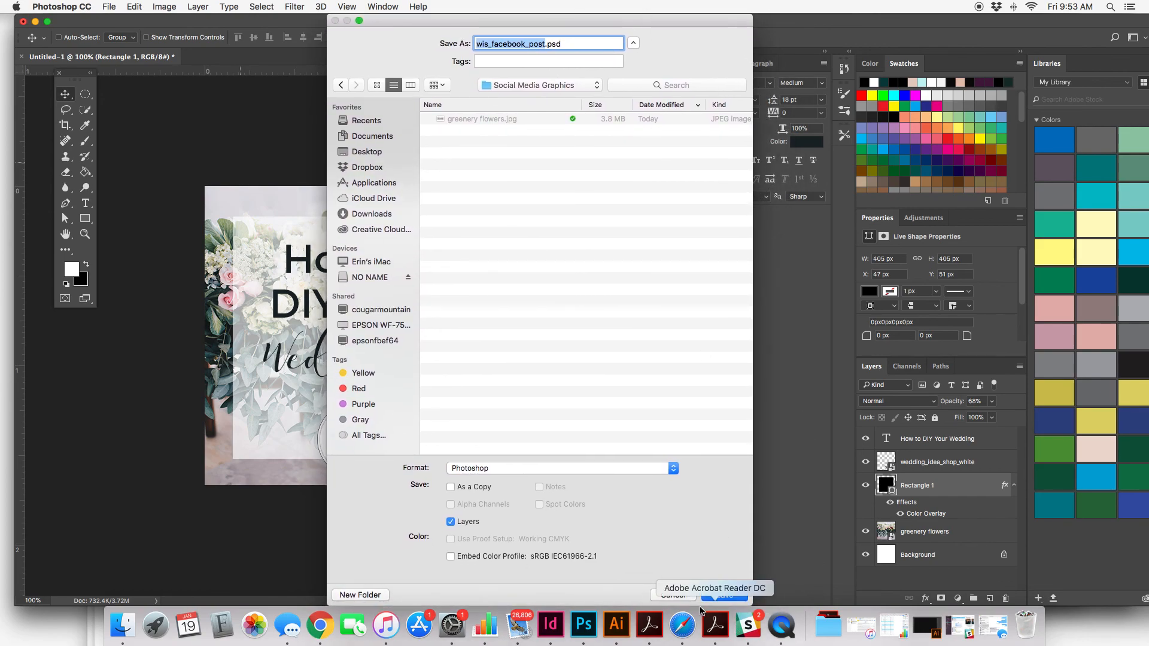
click(714, 595)
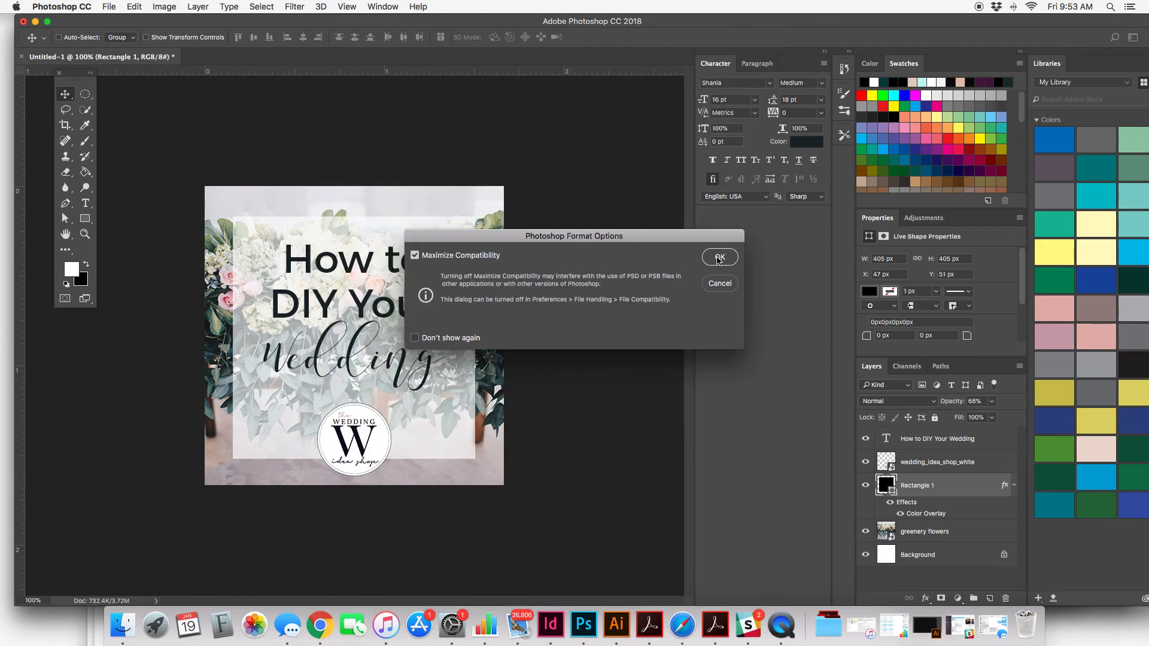
click(718, 258)
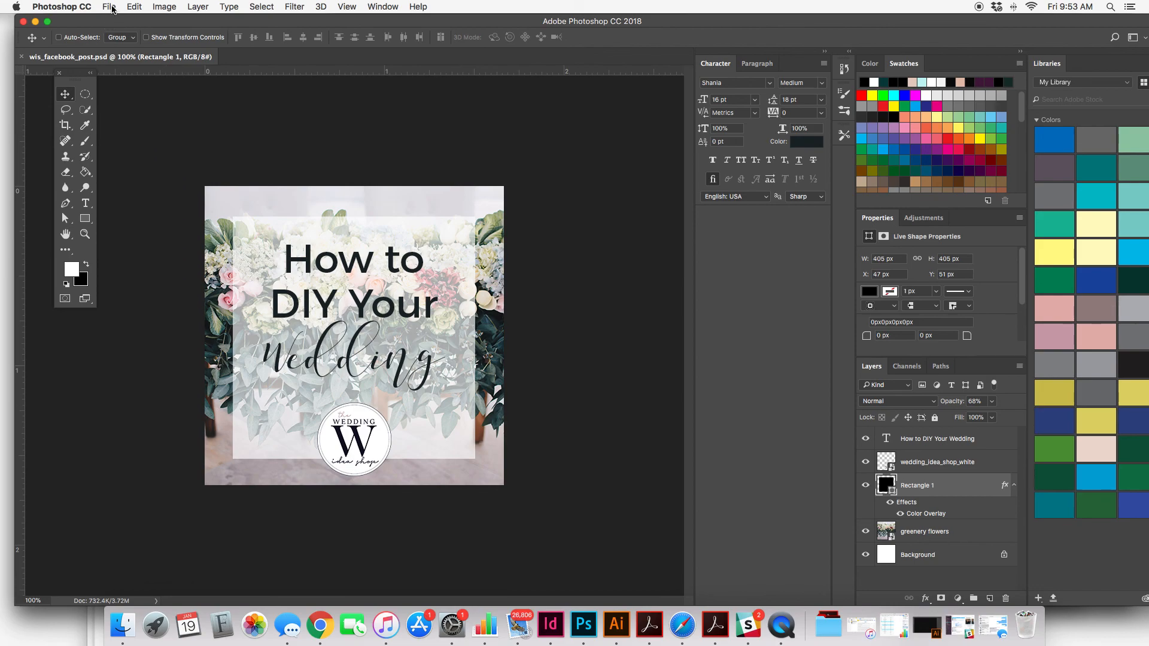
Step: Save a copy of wis_facebook_post in JPEG format in the Social Media Graphics folder
click(110, 7)
click(141, 130)
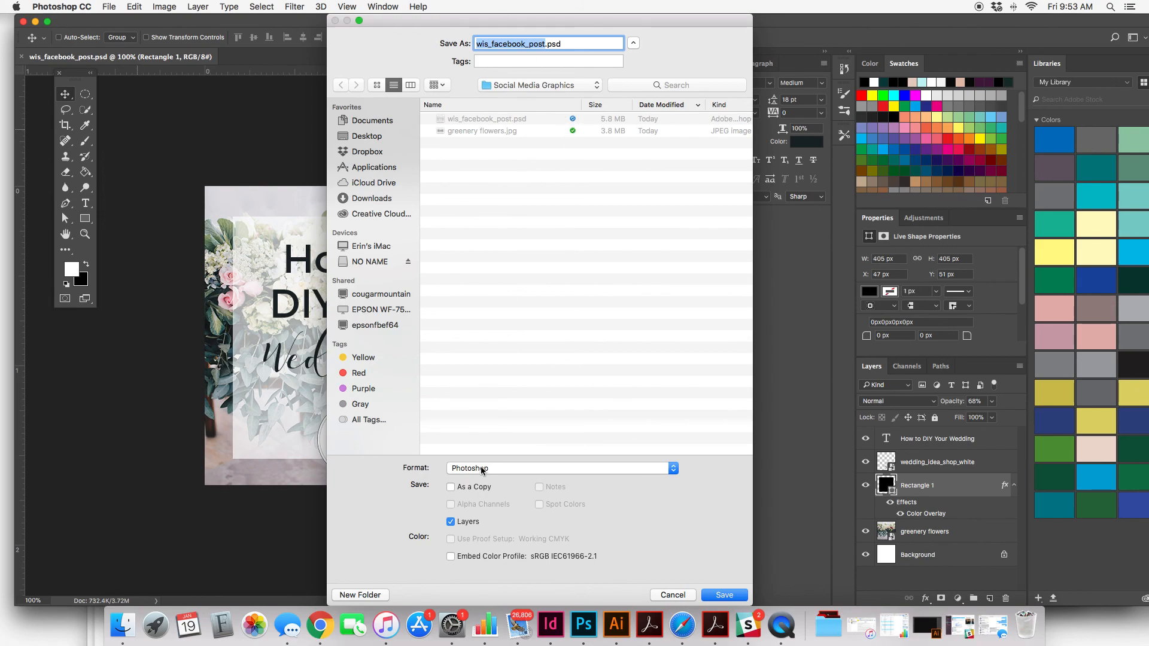
click(482, 468)
click(484, 540)
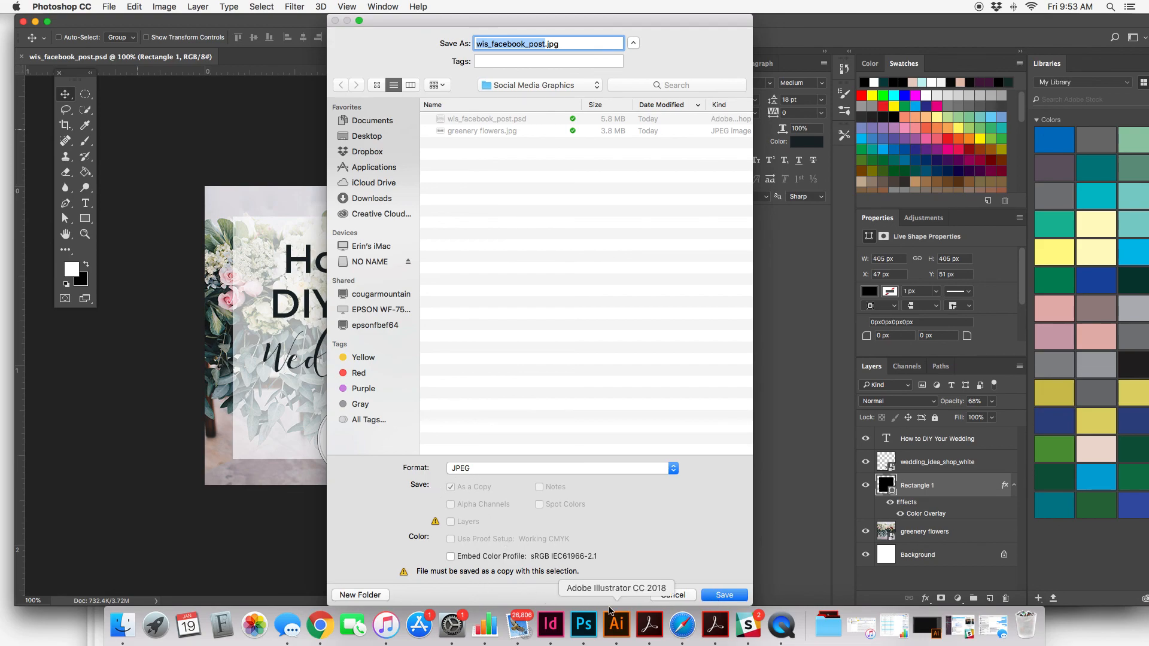
click(724, 594)
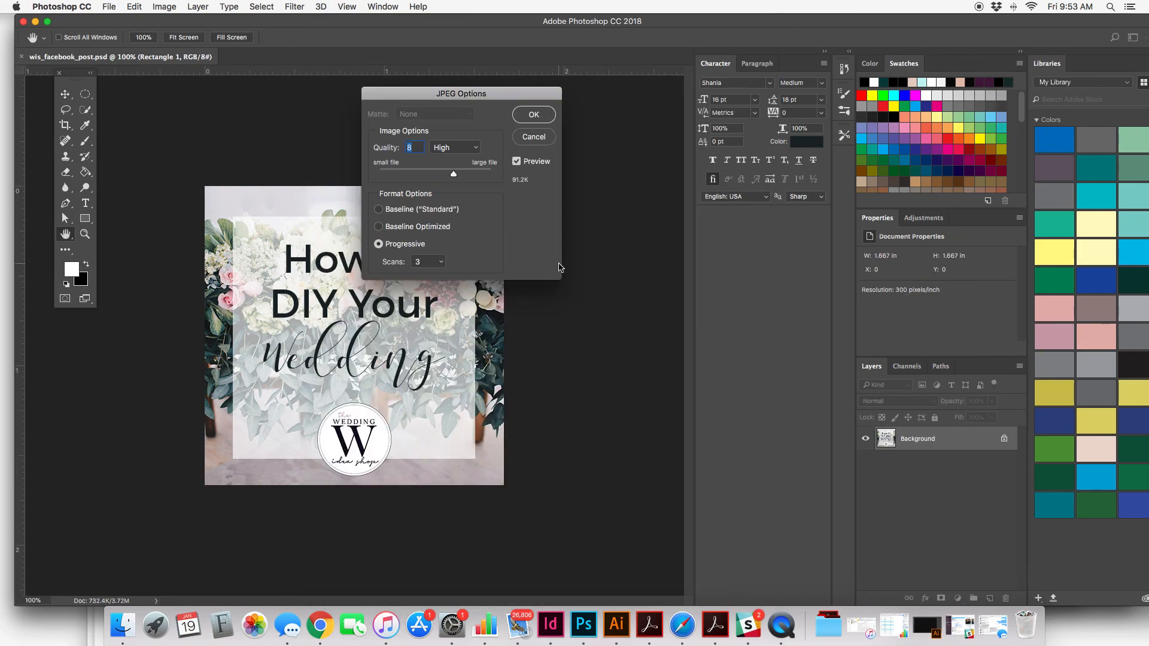
Step: Set the JPEG quality to Maximum (10), keep the Progressive format with 3 scans, and finish the export
click(474, 148)
click(455, 160)
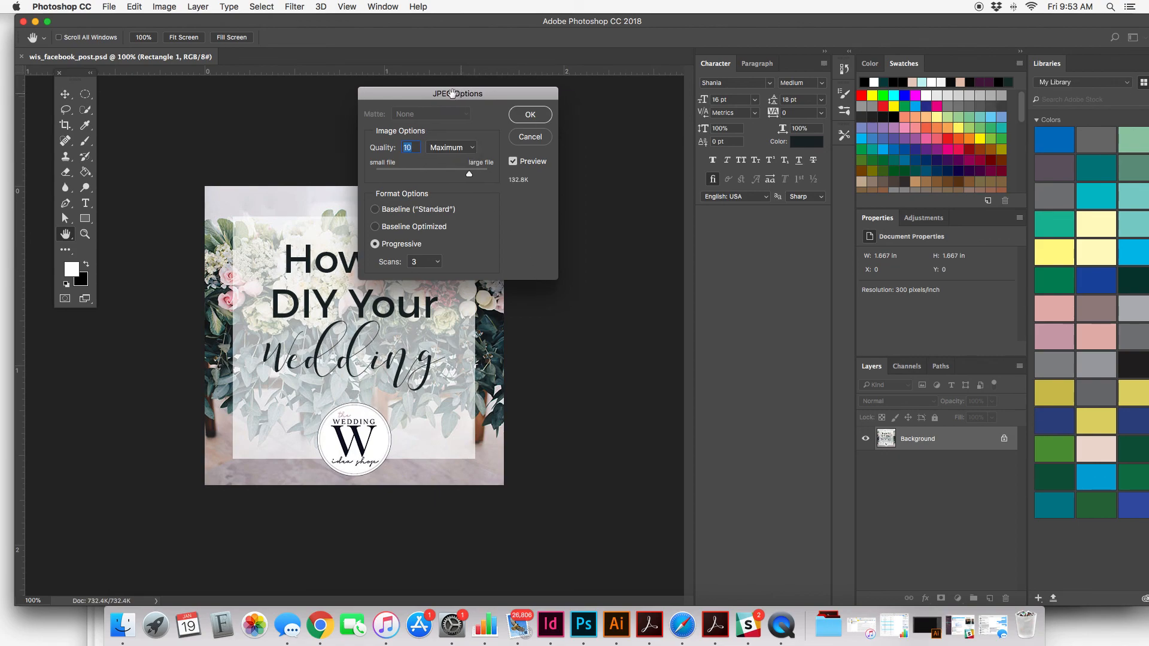
drag(459, 93, 399, 89)
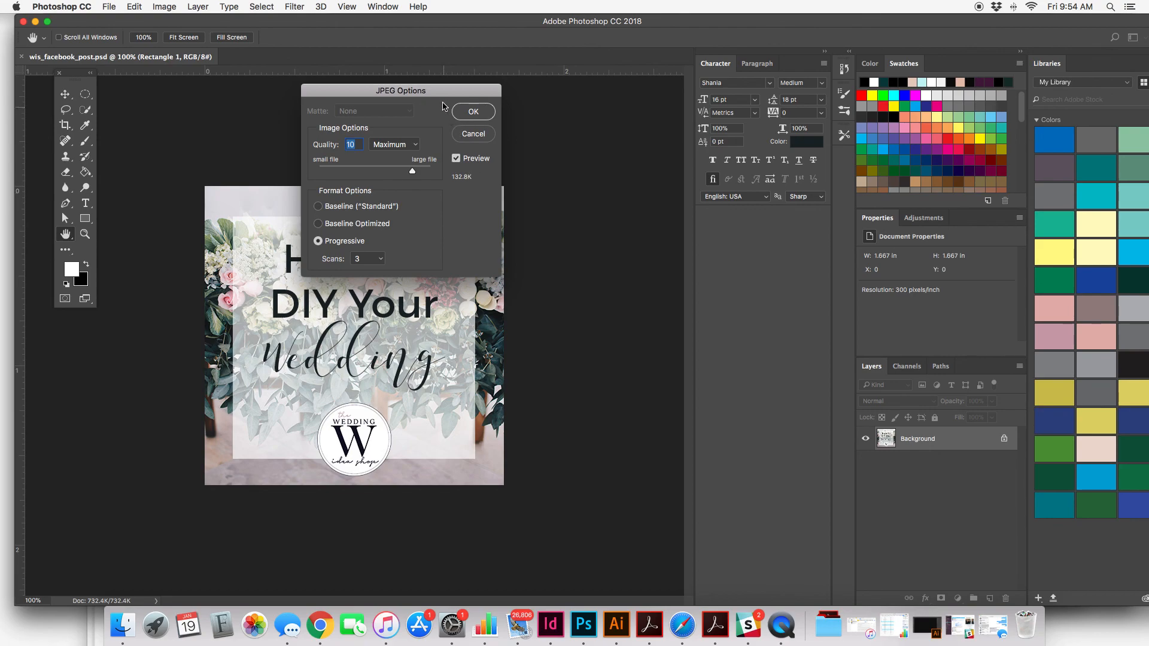
drag(443, 94, 455, 91)
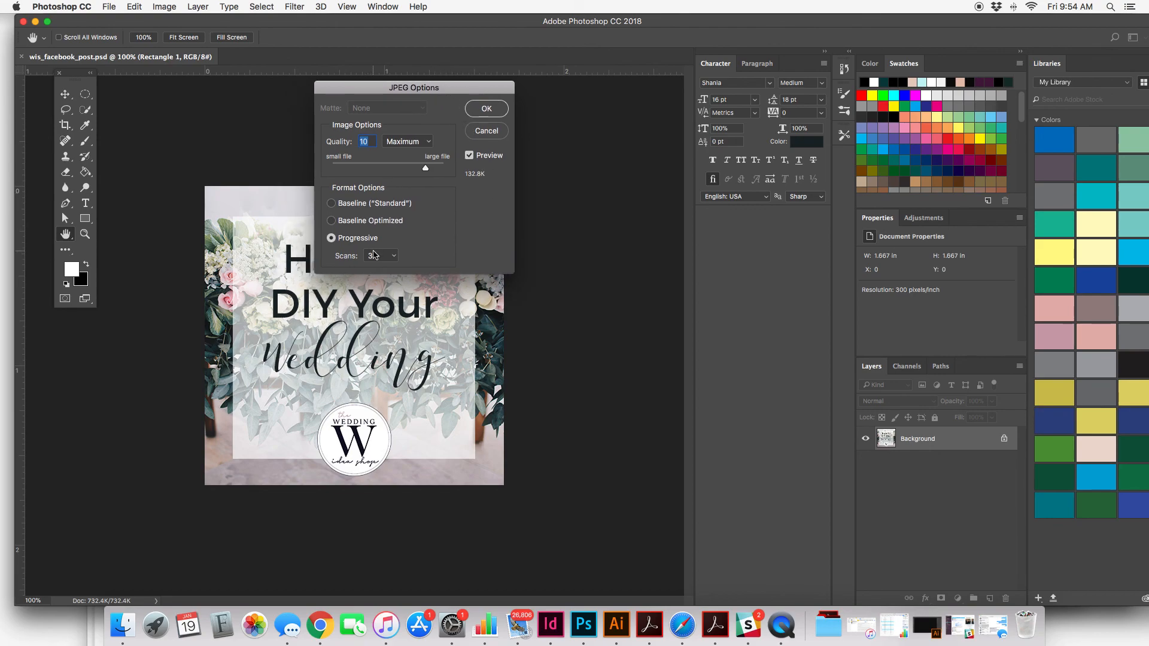
click(488, 114)
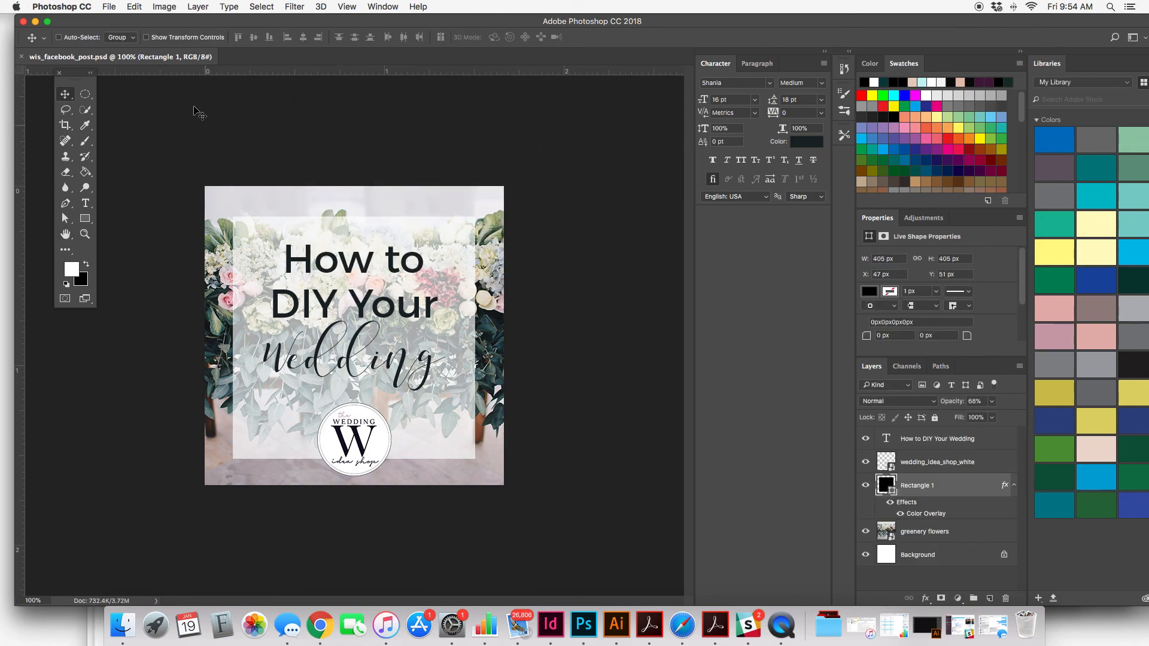
Step: Switch to Chrome and open the Wedding Idea shop page on facebook.com in a new tab
click(321, 626)
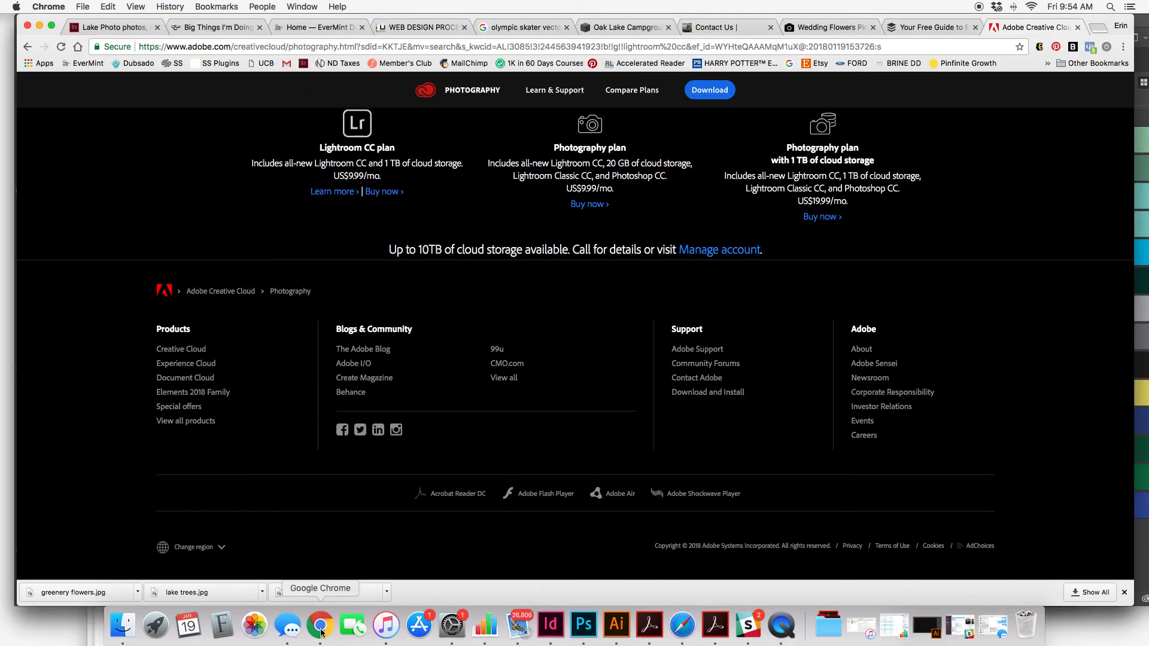
click(1100, 27)
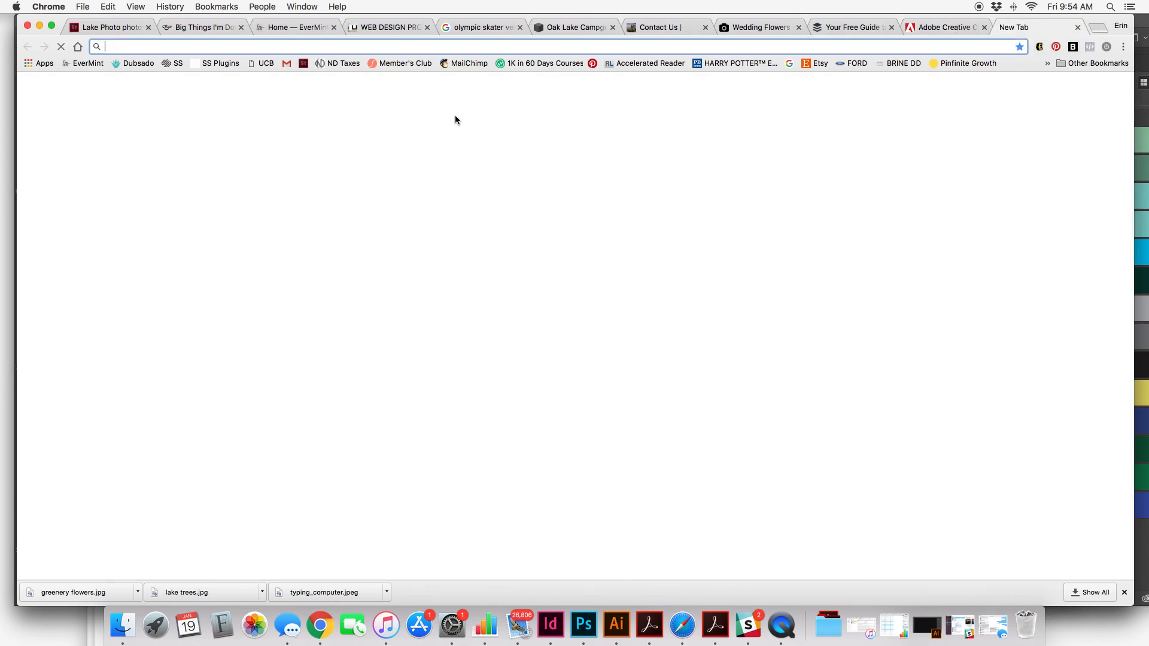
text(facebook.com)
key(Return)
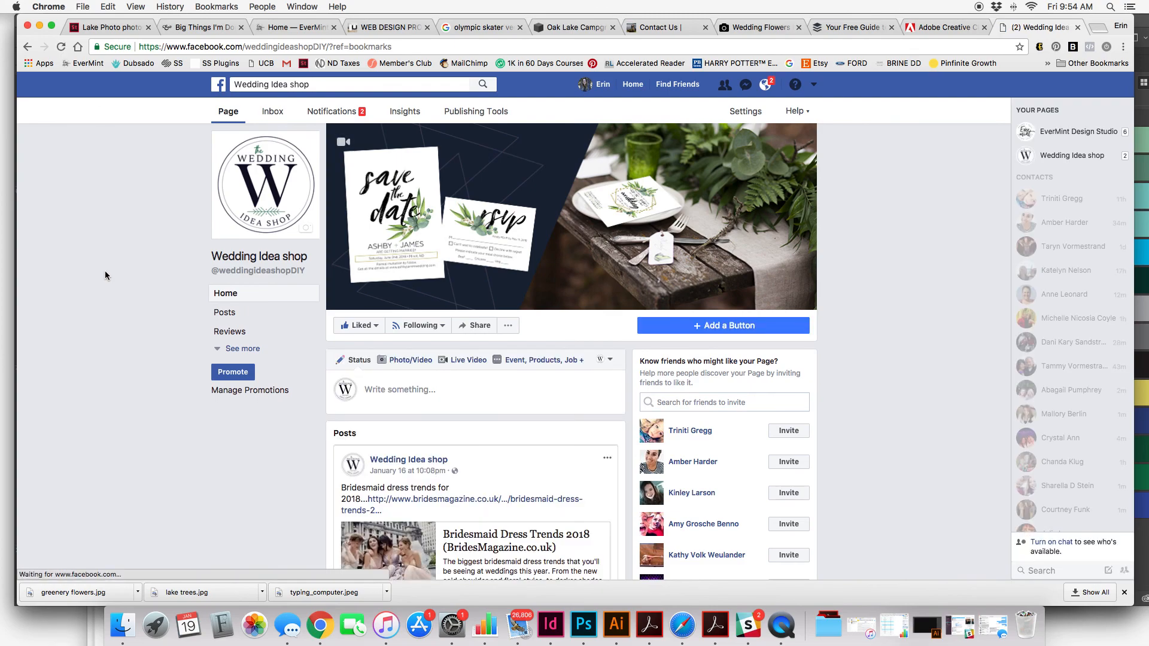
Step: Start a new photo post on the Wedding Idea shop page with the option to upload photos or video
scroll(105, 275, down, 3)
click(389, 218)
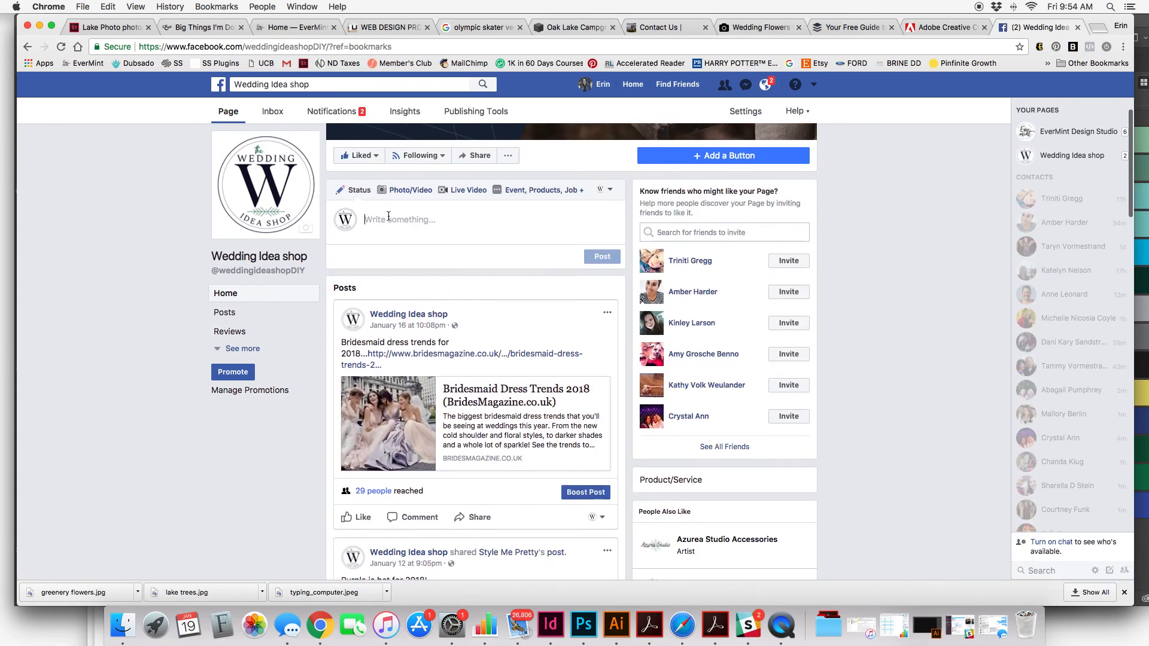
click(402, 190)
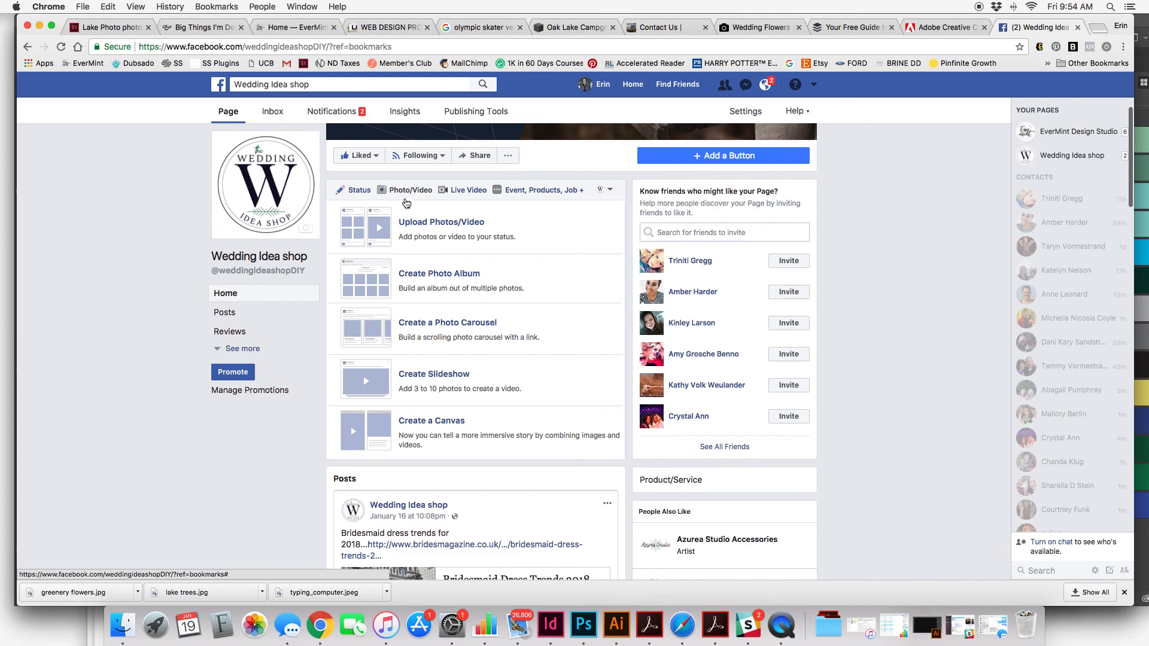
click(409, 230)
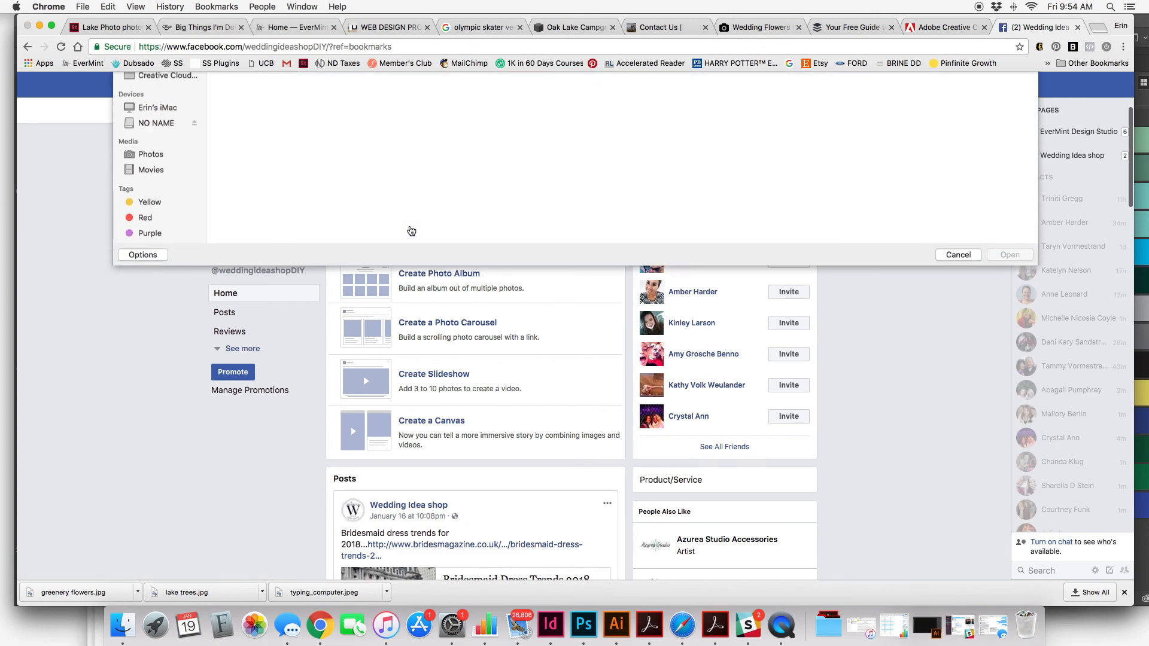
Step: Attach the wis_facebook_post JPEG from MACBOOK FREELANCE FILES, The Wedding Idea Shop, Social Media Graphics, browsing the files in list view
click(590, 82)
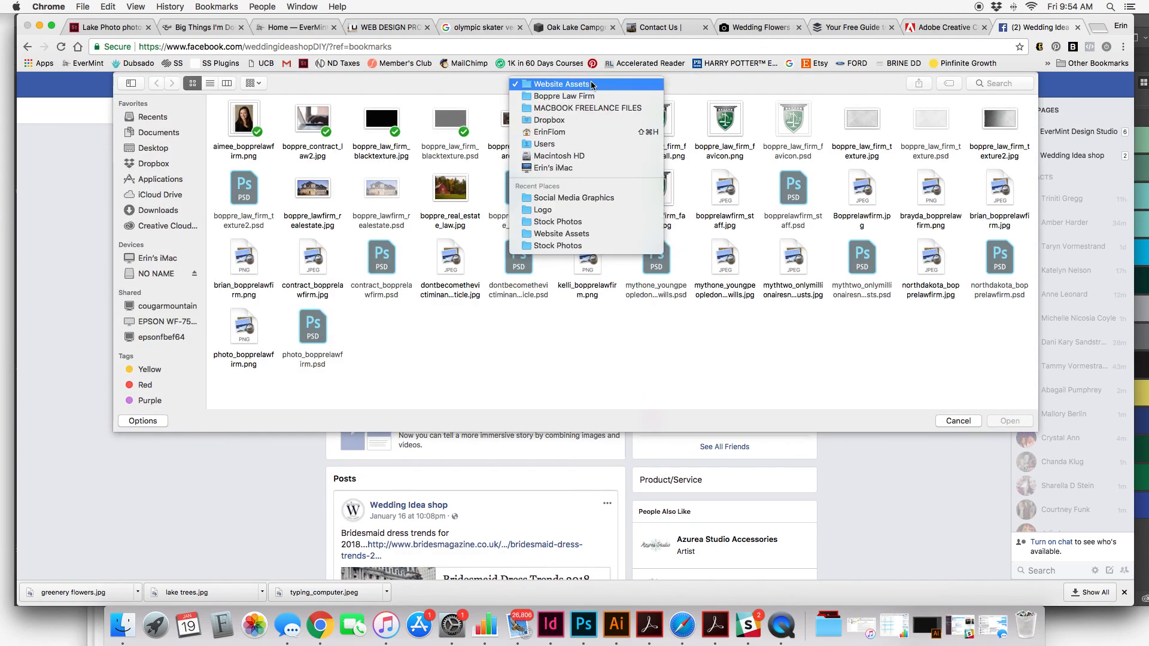
click(558, 110)
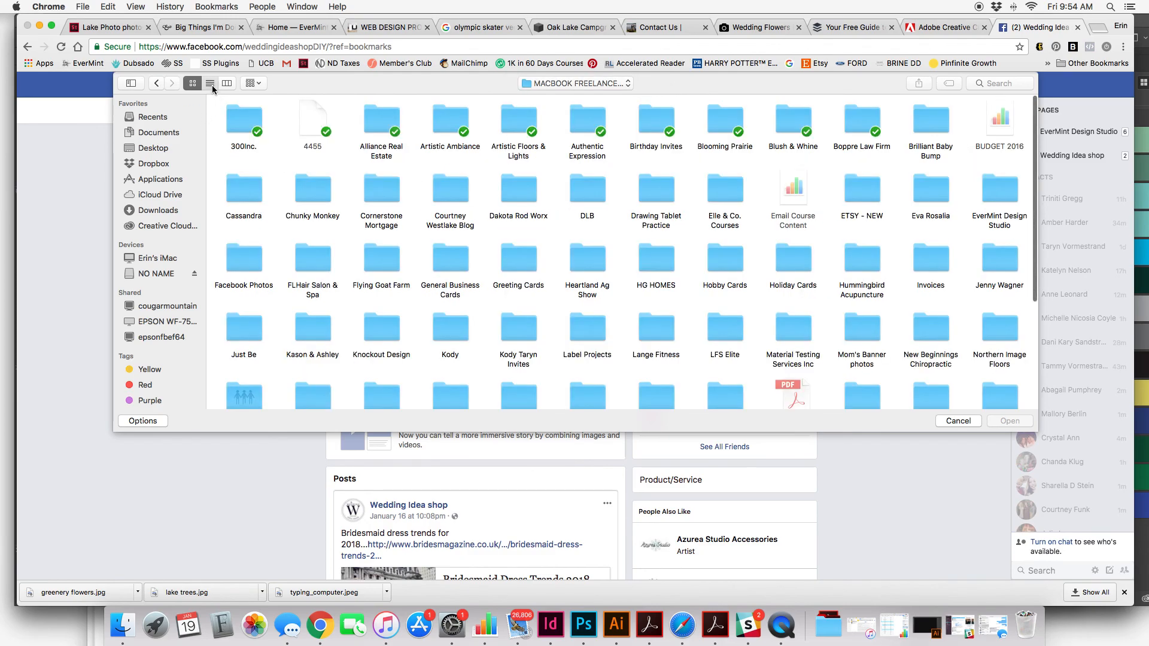
click(209, 83)
double_click(300, 116)
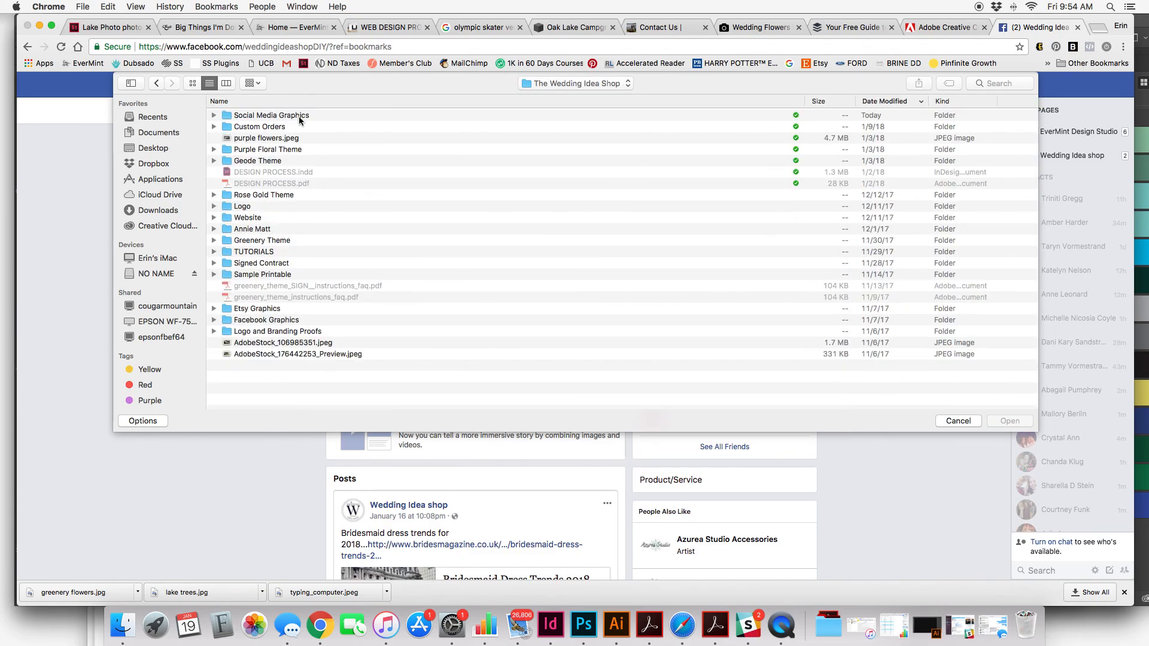
double_click(300, 116)
double_click(299, 116)
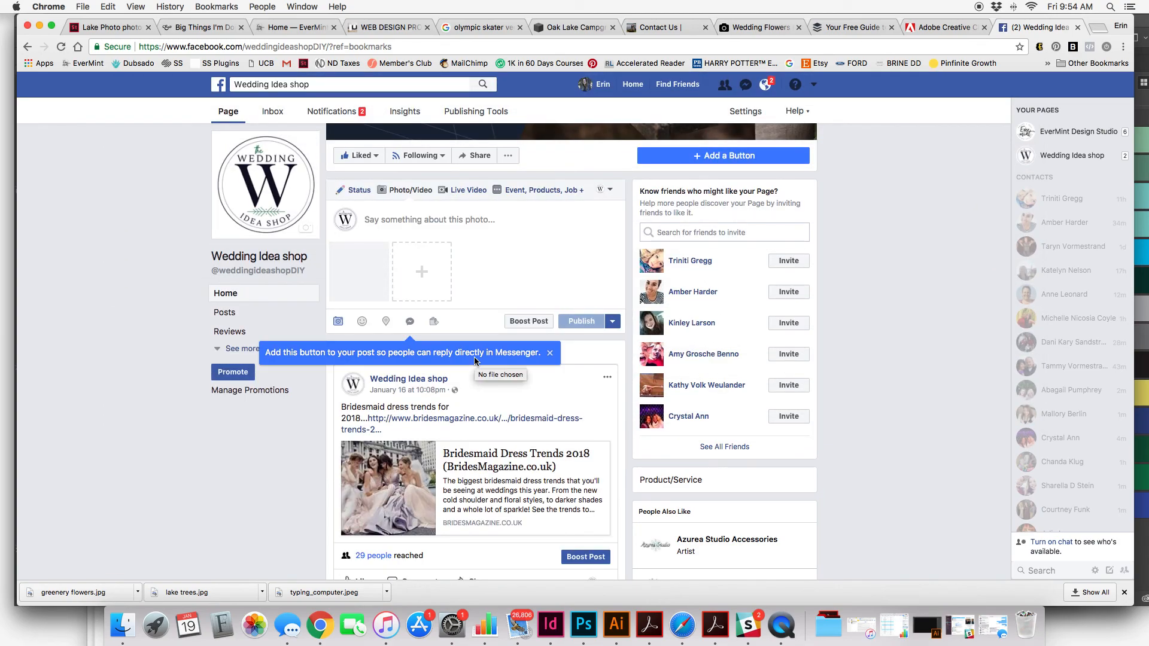
Step: Check the scheduling, backdating and draft options, and publish the "How to DIY Your Wedding" photo post immediately without a caption
click(402, 221)
click(612, 322)
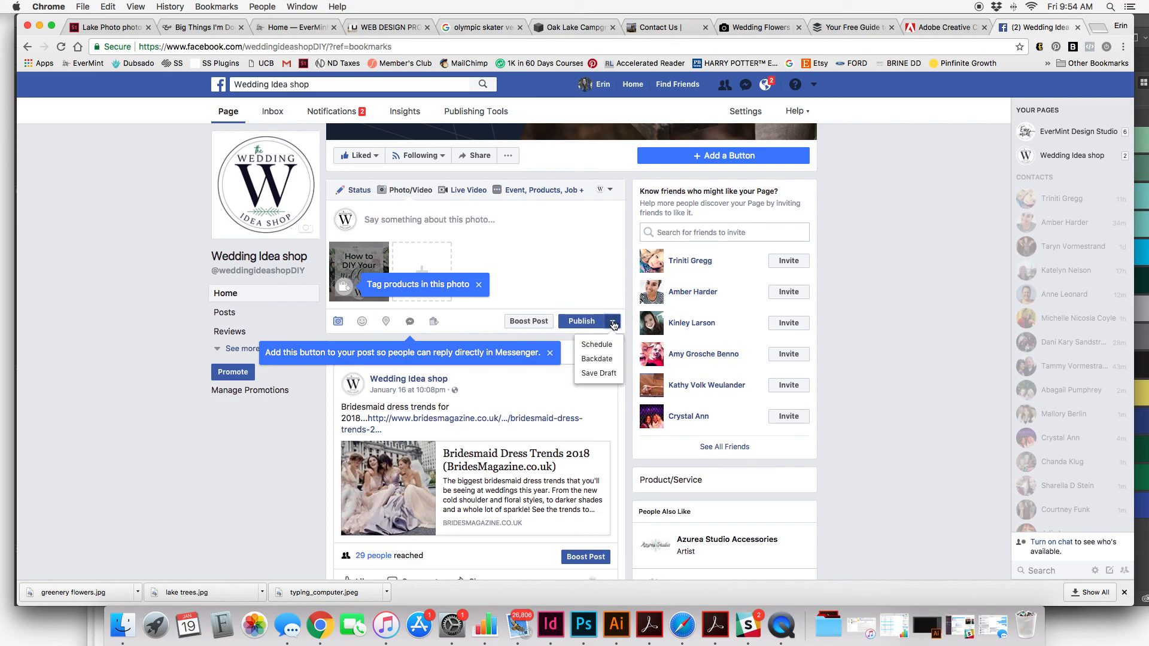
click(469, 321)
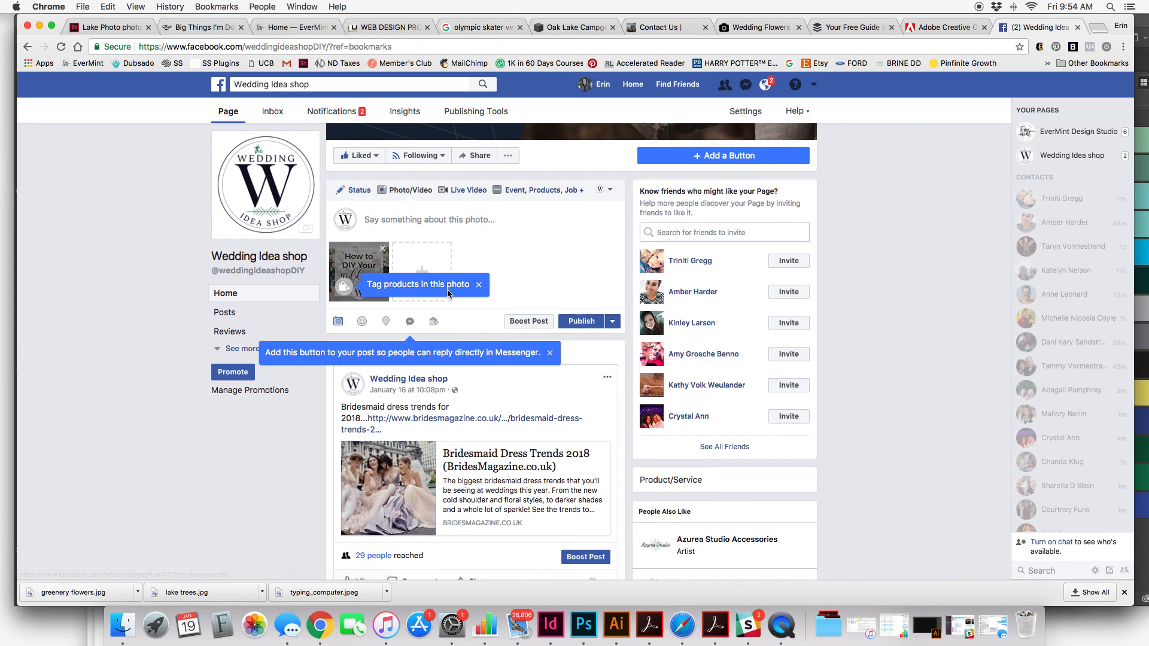
click(379, 222)
click(580, 322)
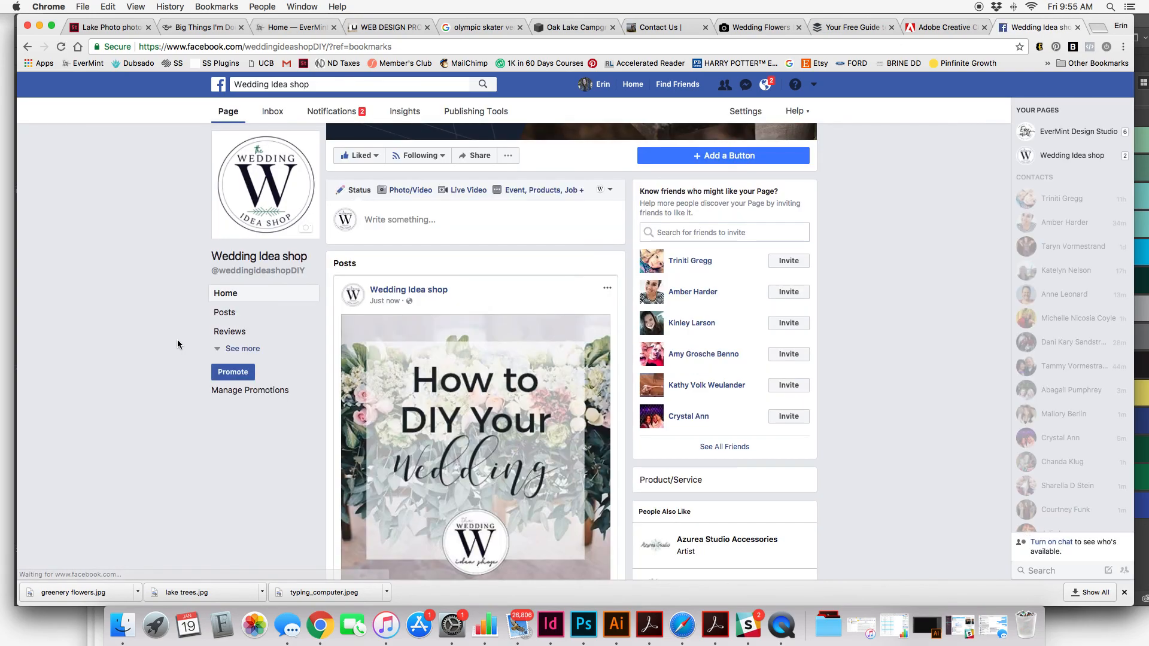
Step: Review how the published "How to DIY Your Wedding" graphic looks in the page's posts feed
scroll(177, 339, down, 3)
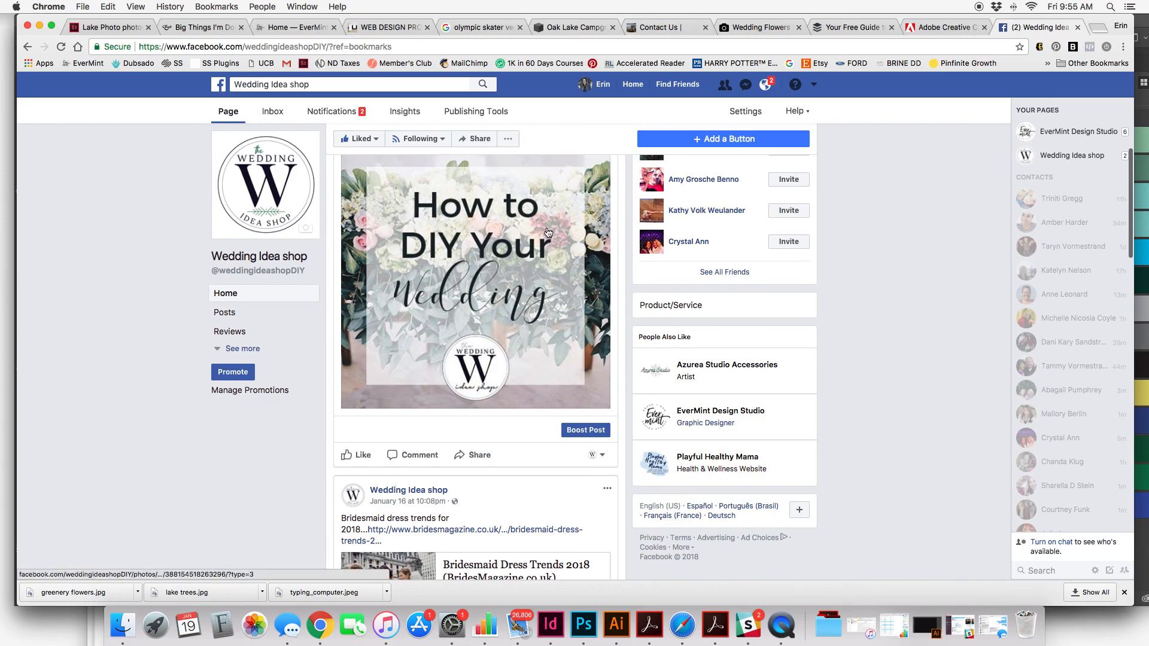
scroll(208, 363, down, 1)
scroll(208, 362, up, 3)
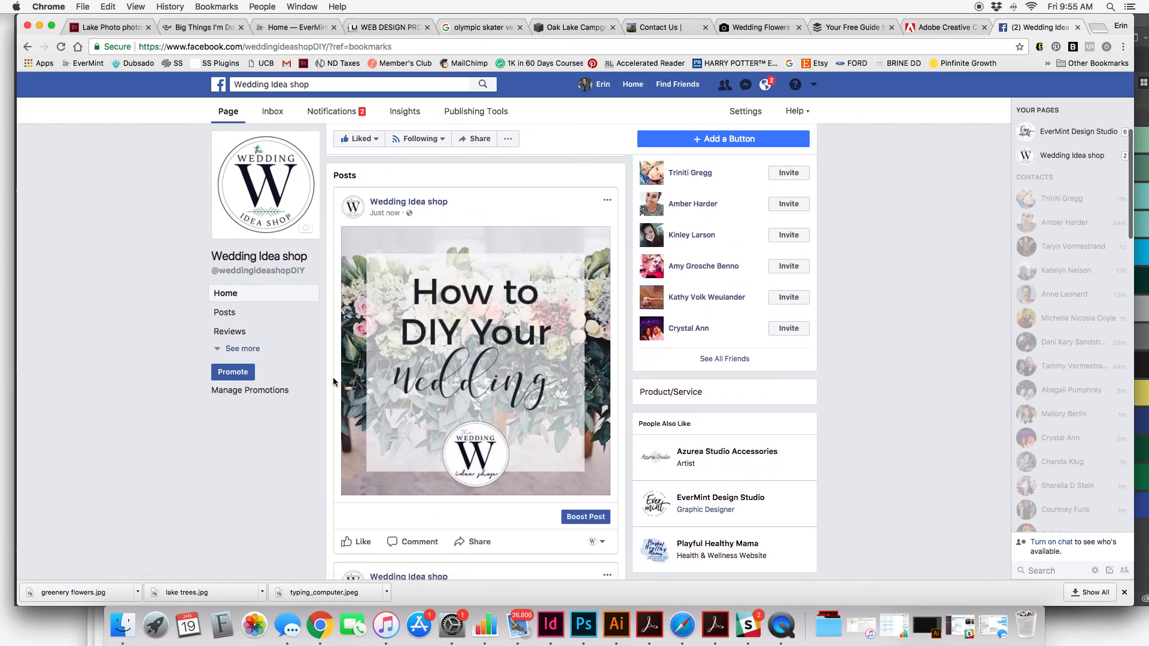
scroll(332, 377, down, 1)
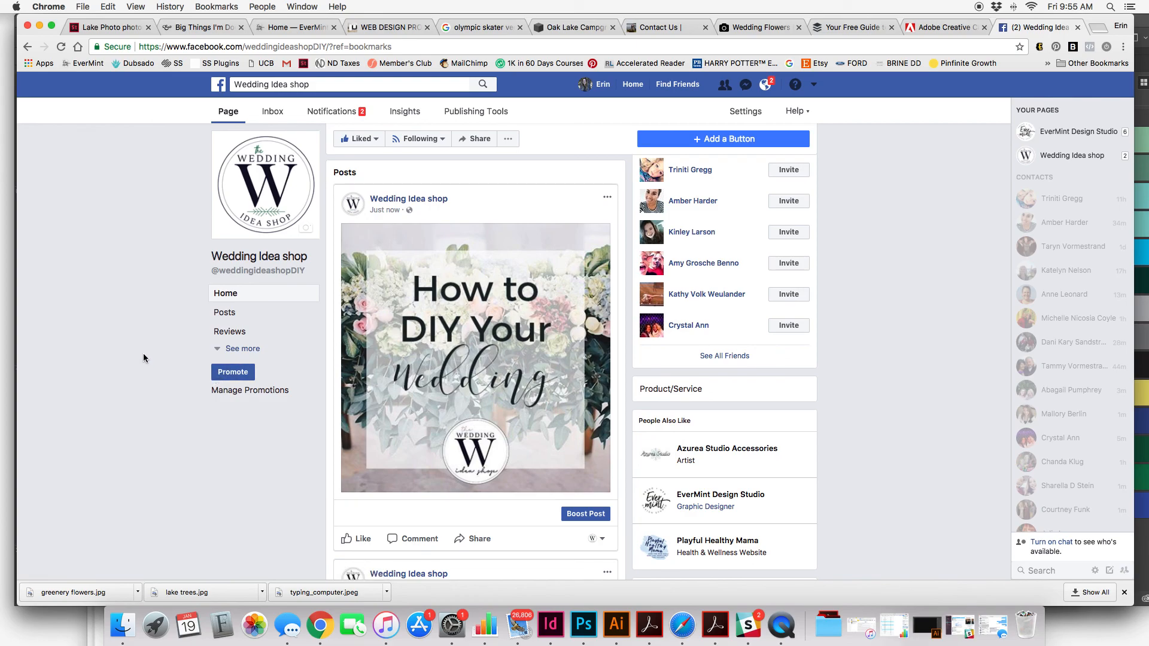
scroll(142, 358, down, 4)
scroll(143, 357, up, 4)
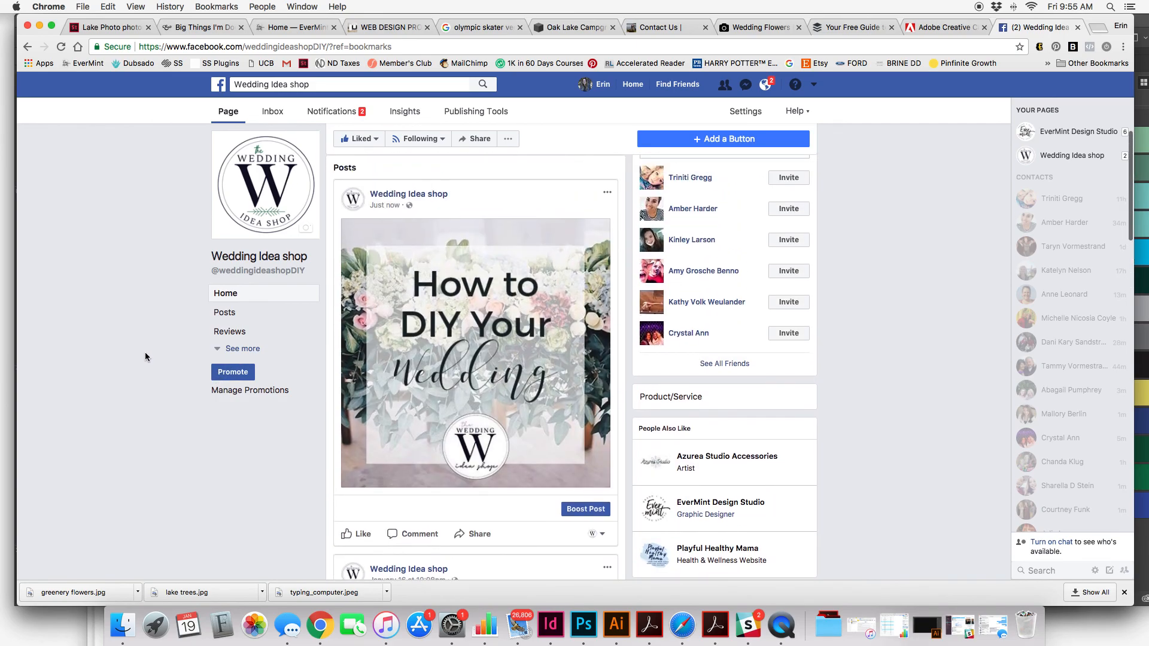